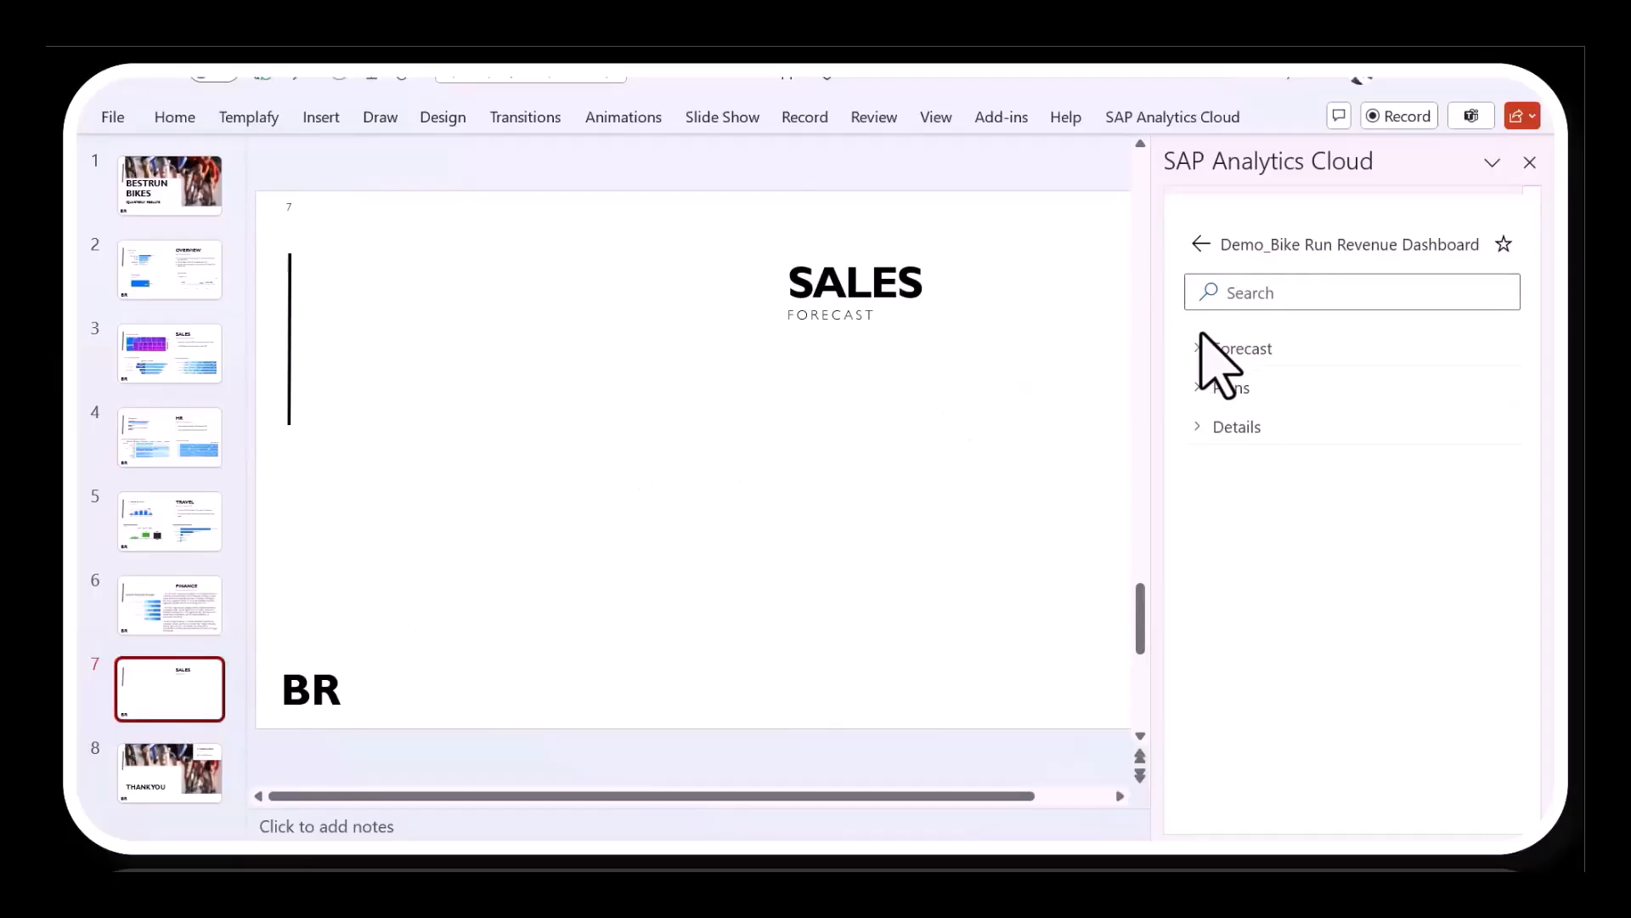
# - Add the "Net Revenue (Forecast vs Last Year Actuals)" widget from the Demo_Bike Run Revenue Dashboard to slide 7, previewing it for editing first
pyautogui.click(1206, 346)
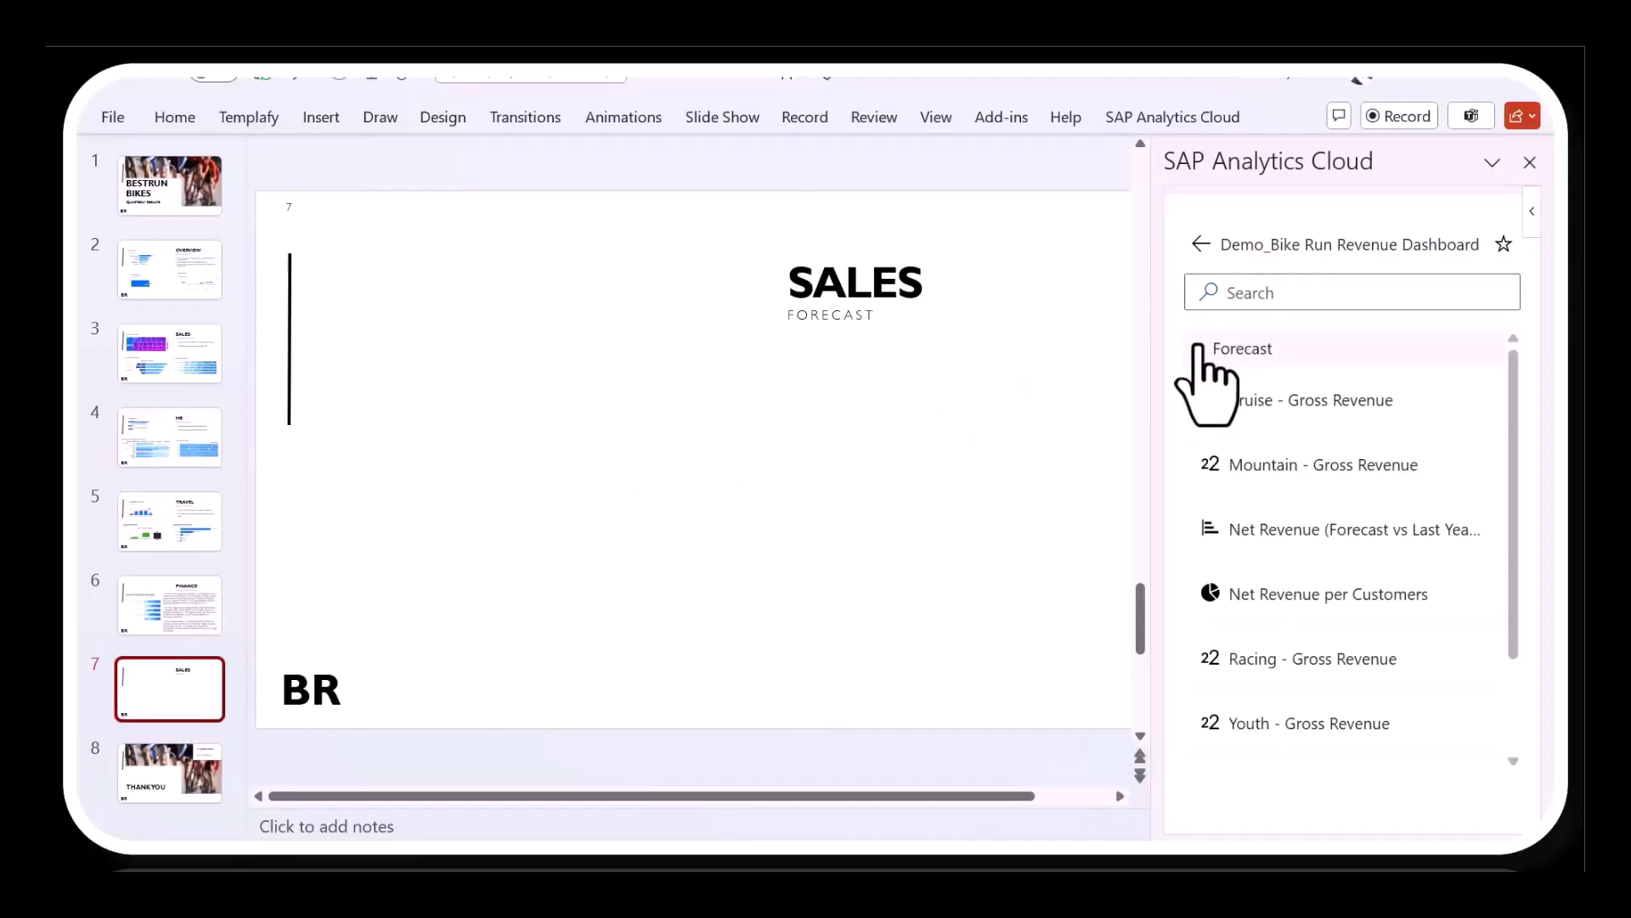
pyautogui.click(1259, 525)
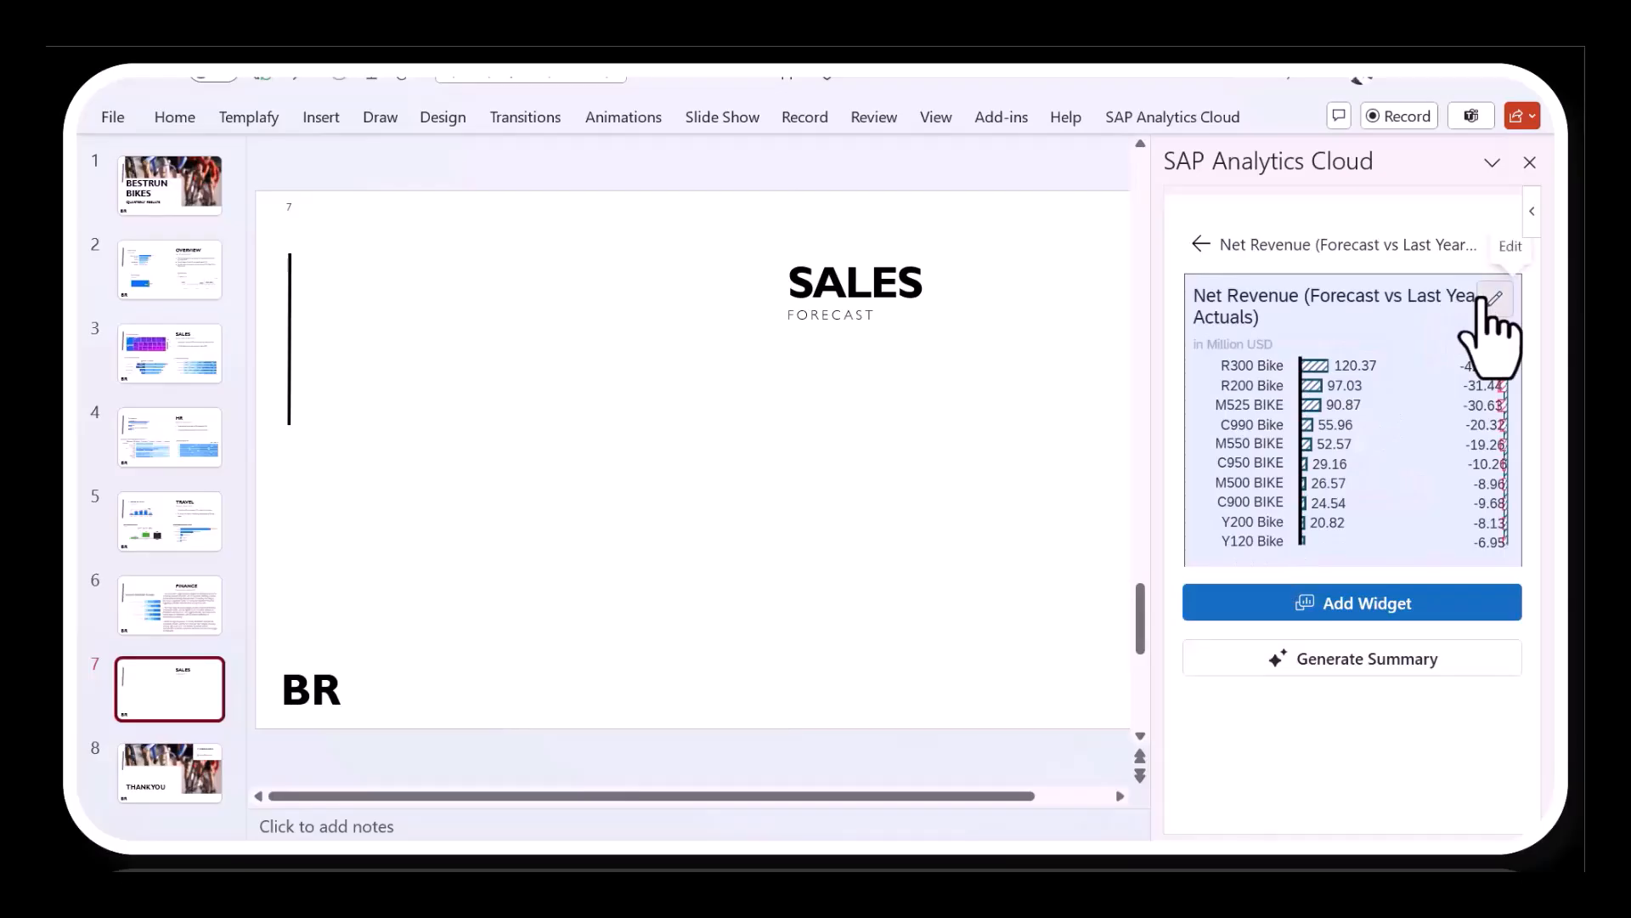
pyautogui.click(1488, 298)
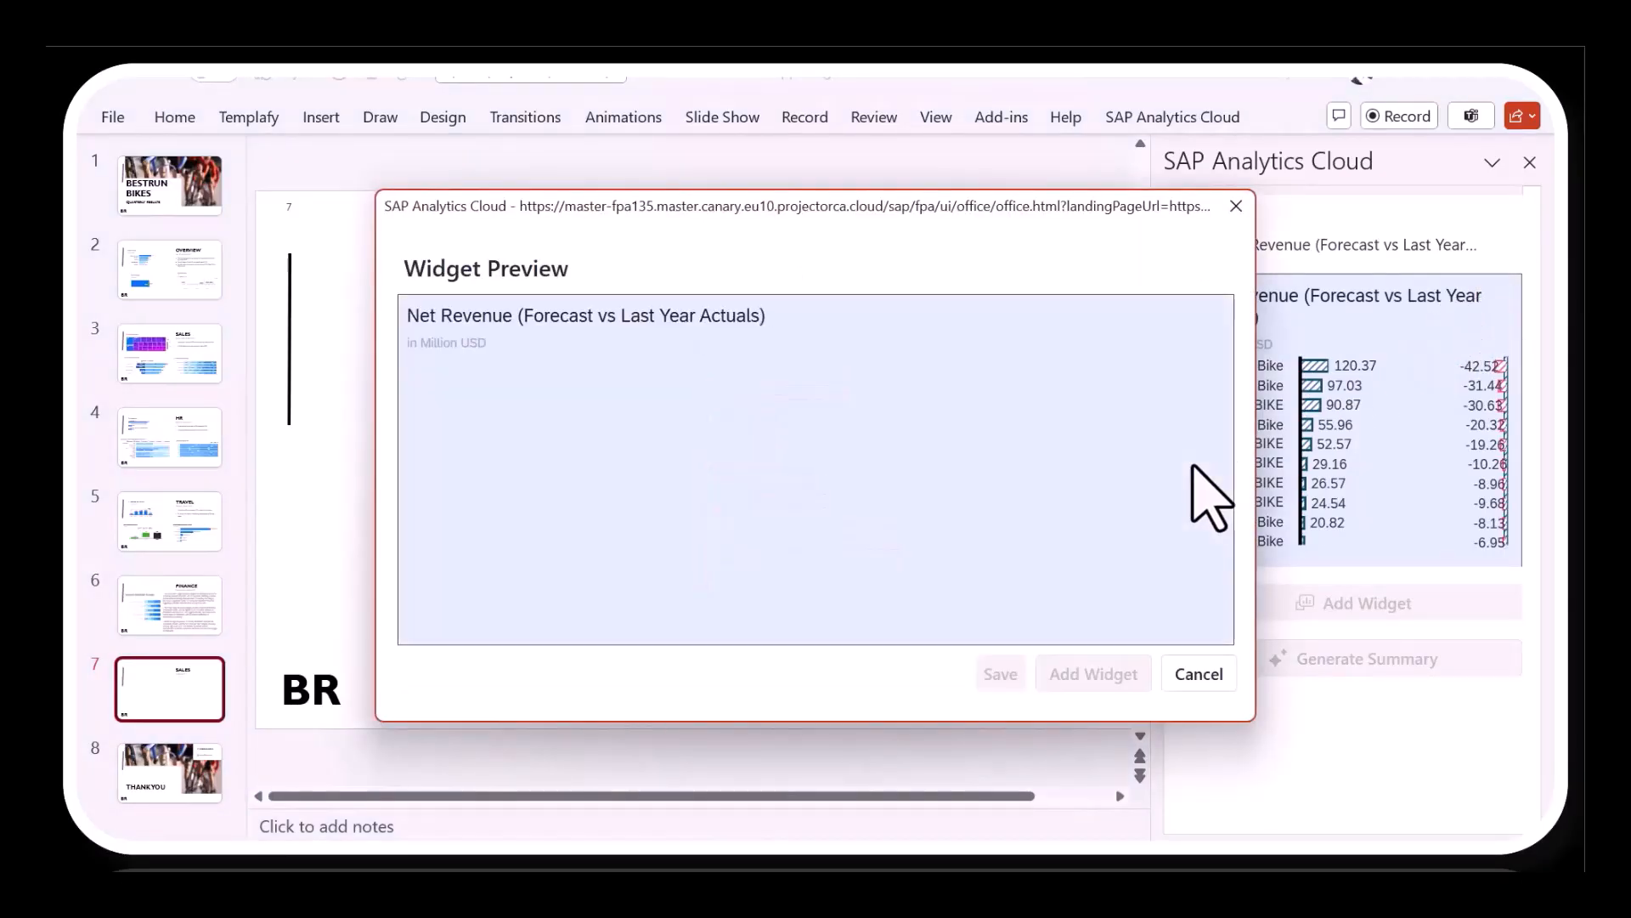
pyautogui.click(1101, 677)
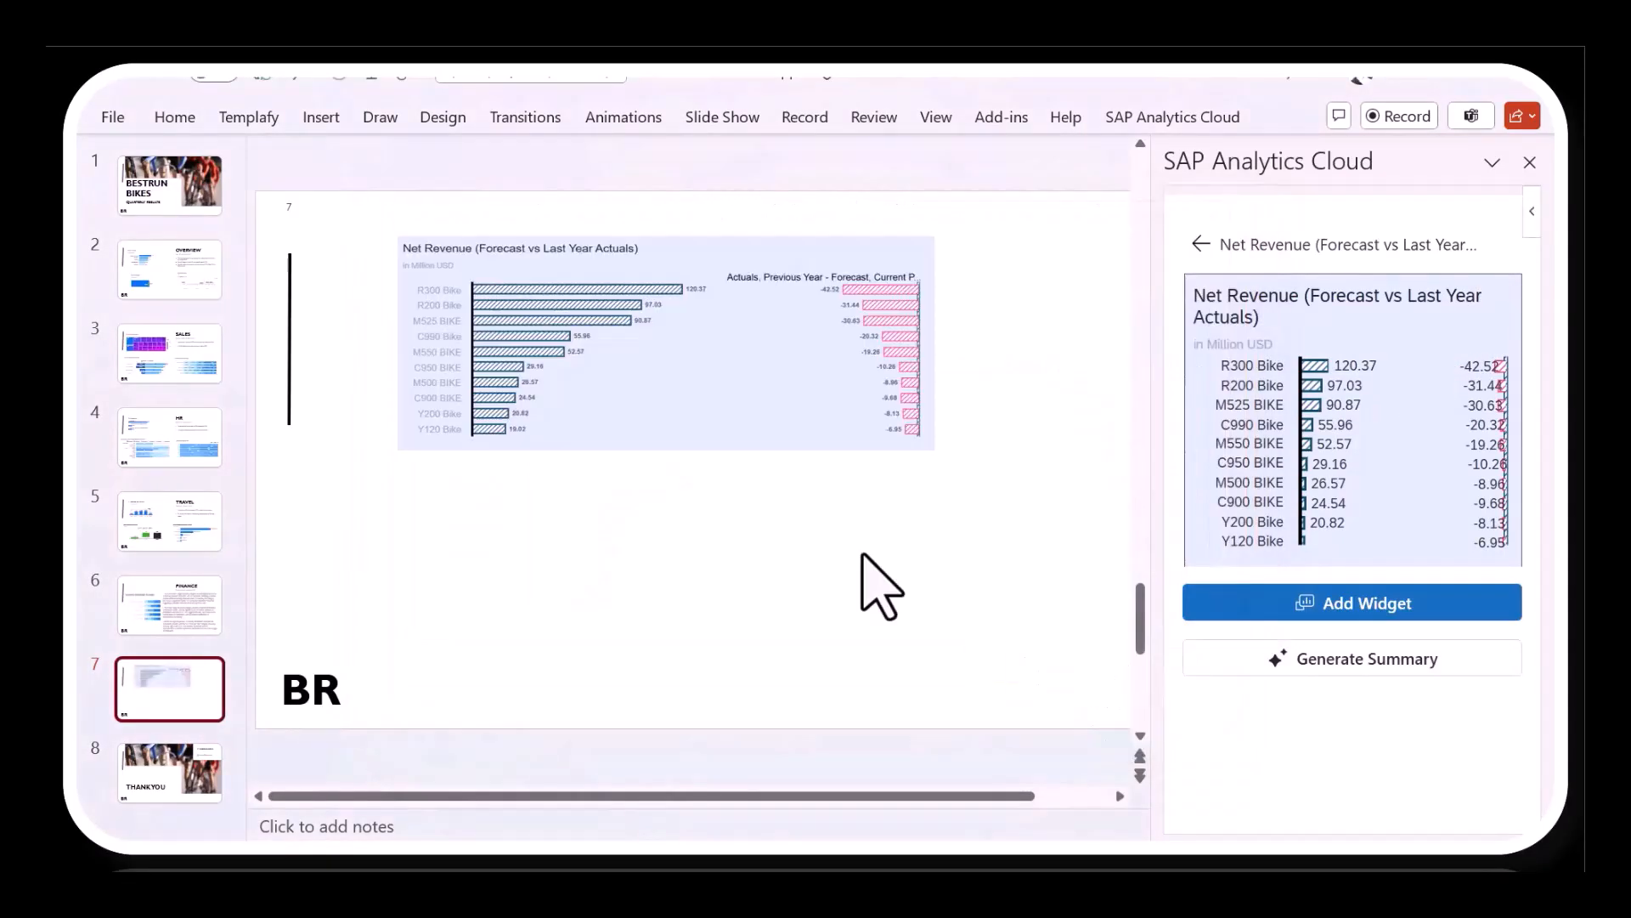
# - Shrink the Net Revenue chart and place it in the upper-left area of slide 7, beside the vertical line
pyautogui.moveTo(772, 403); pyautogui.dragTo(679, 495)
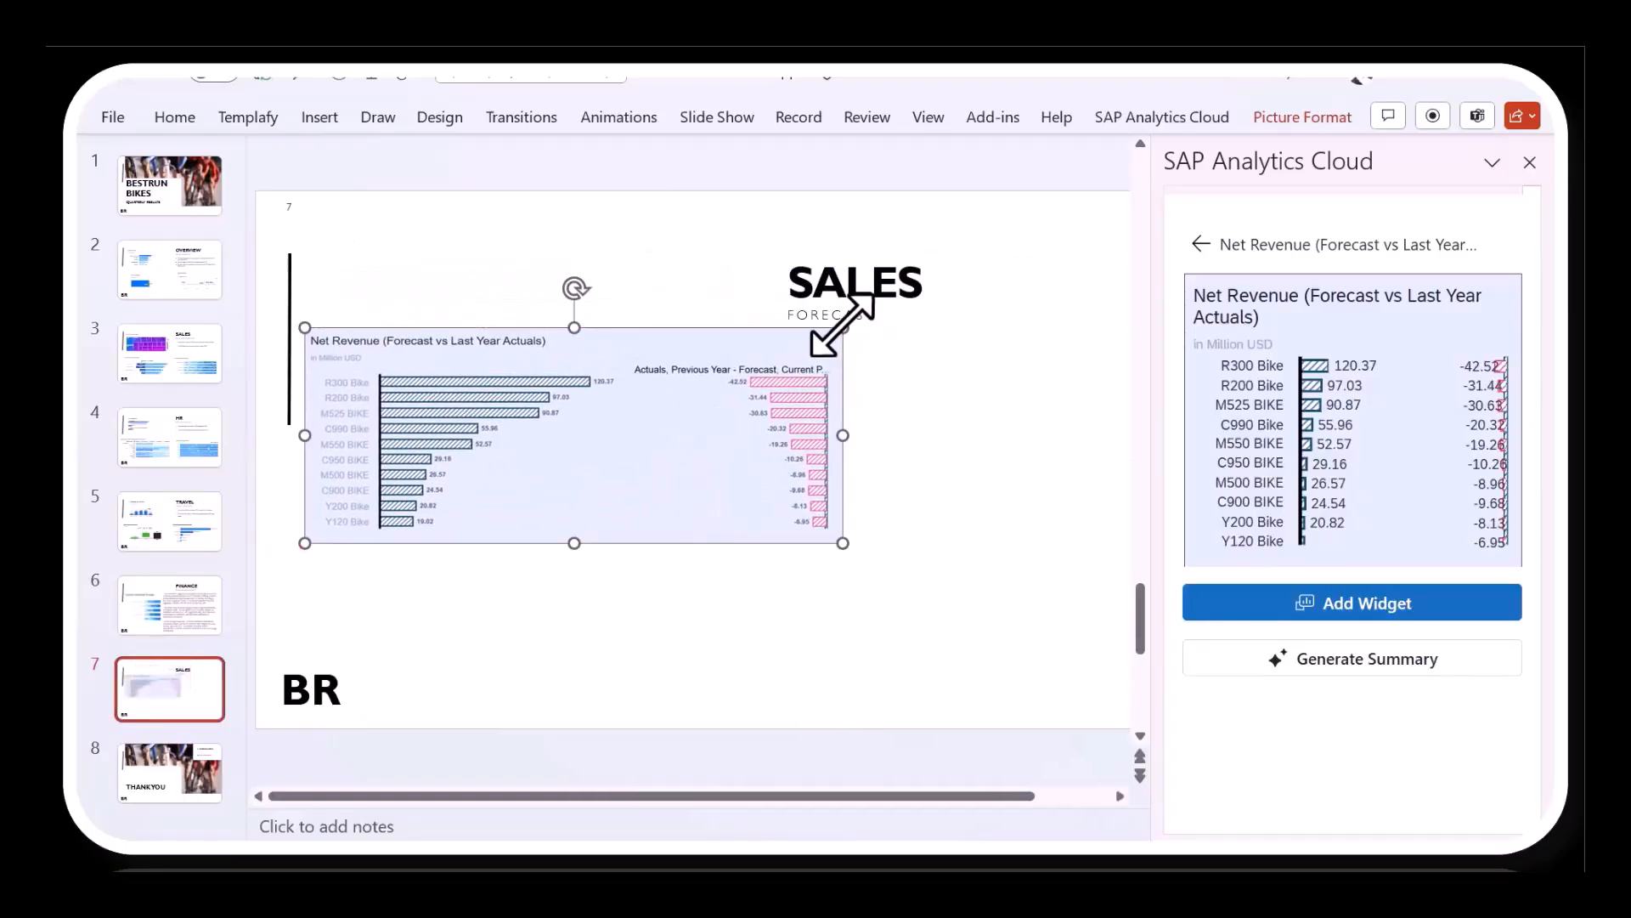
pyautogui.moveTo(842, 328); pyautogui.dragTo(612, 400)
pyautogui.moveTo(559, 456); pyautogui.dragTo(554, 371)
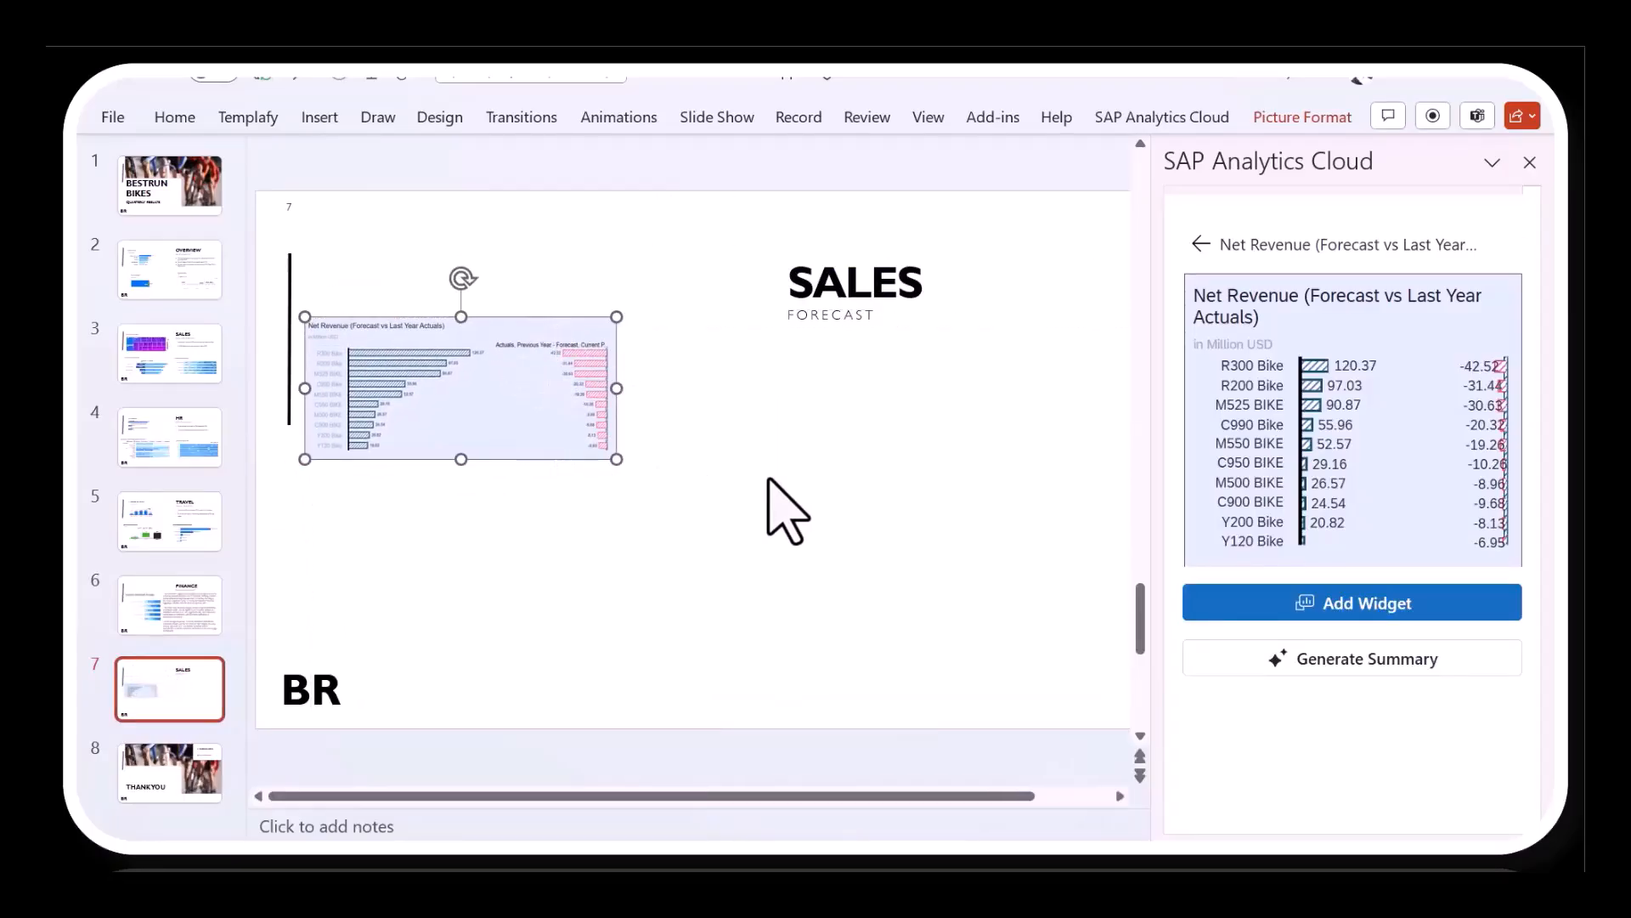
pyautogui.click(831, 521)
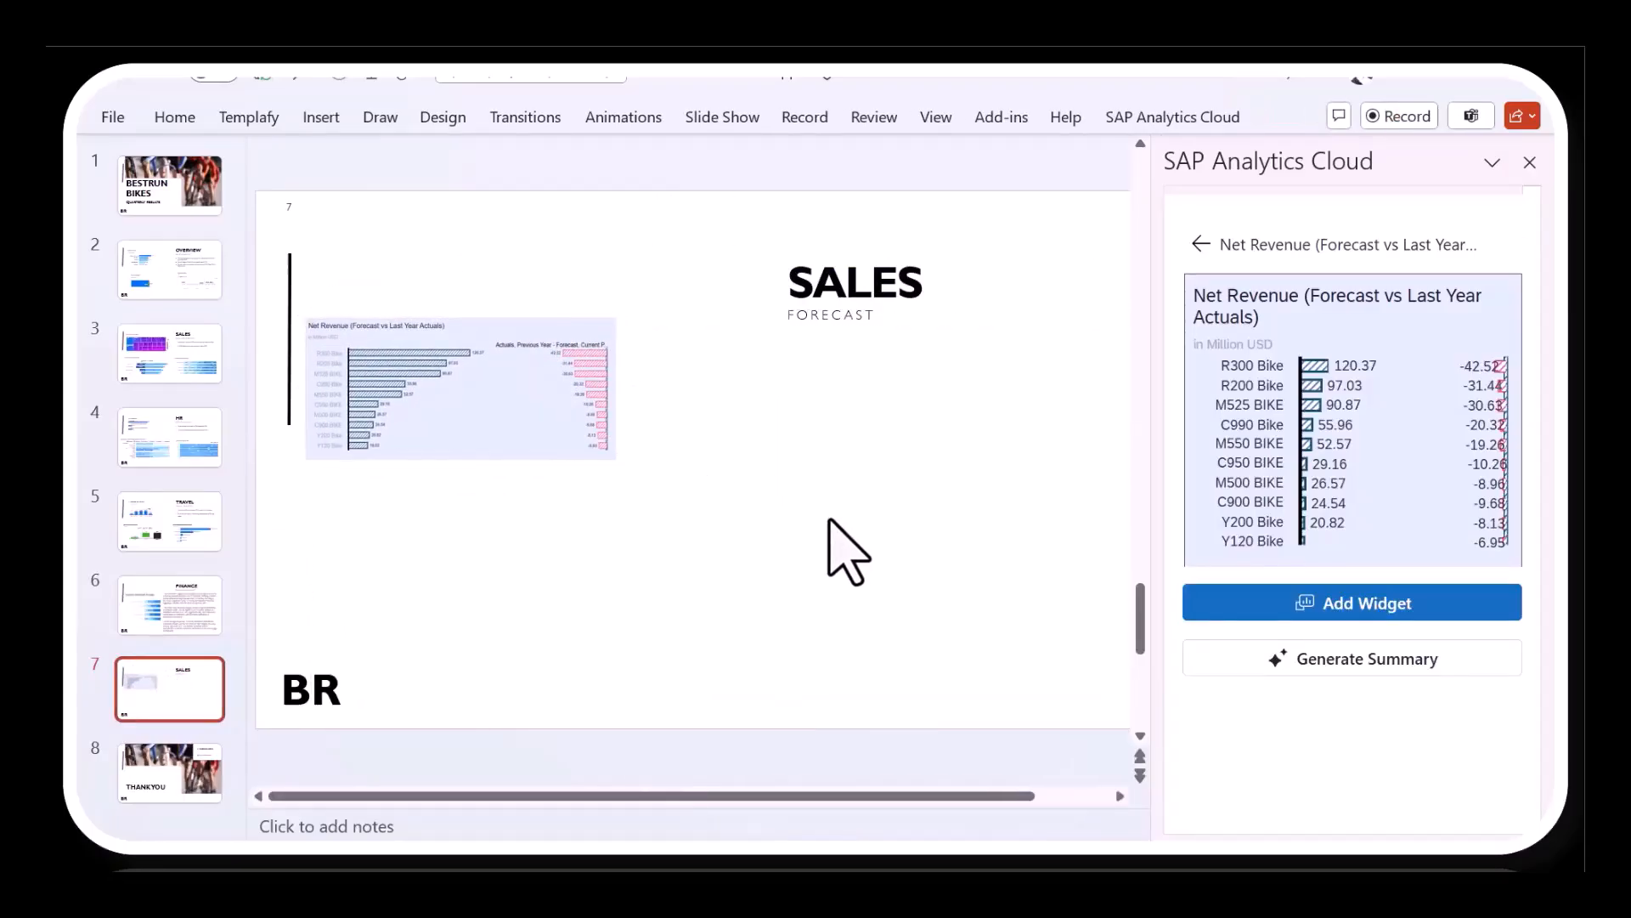
# - Generate an AI summary of the Net Revenue widget and move its text box beside the chart, under the slide title
pyautogui.click(1310, 670)
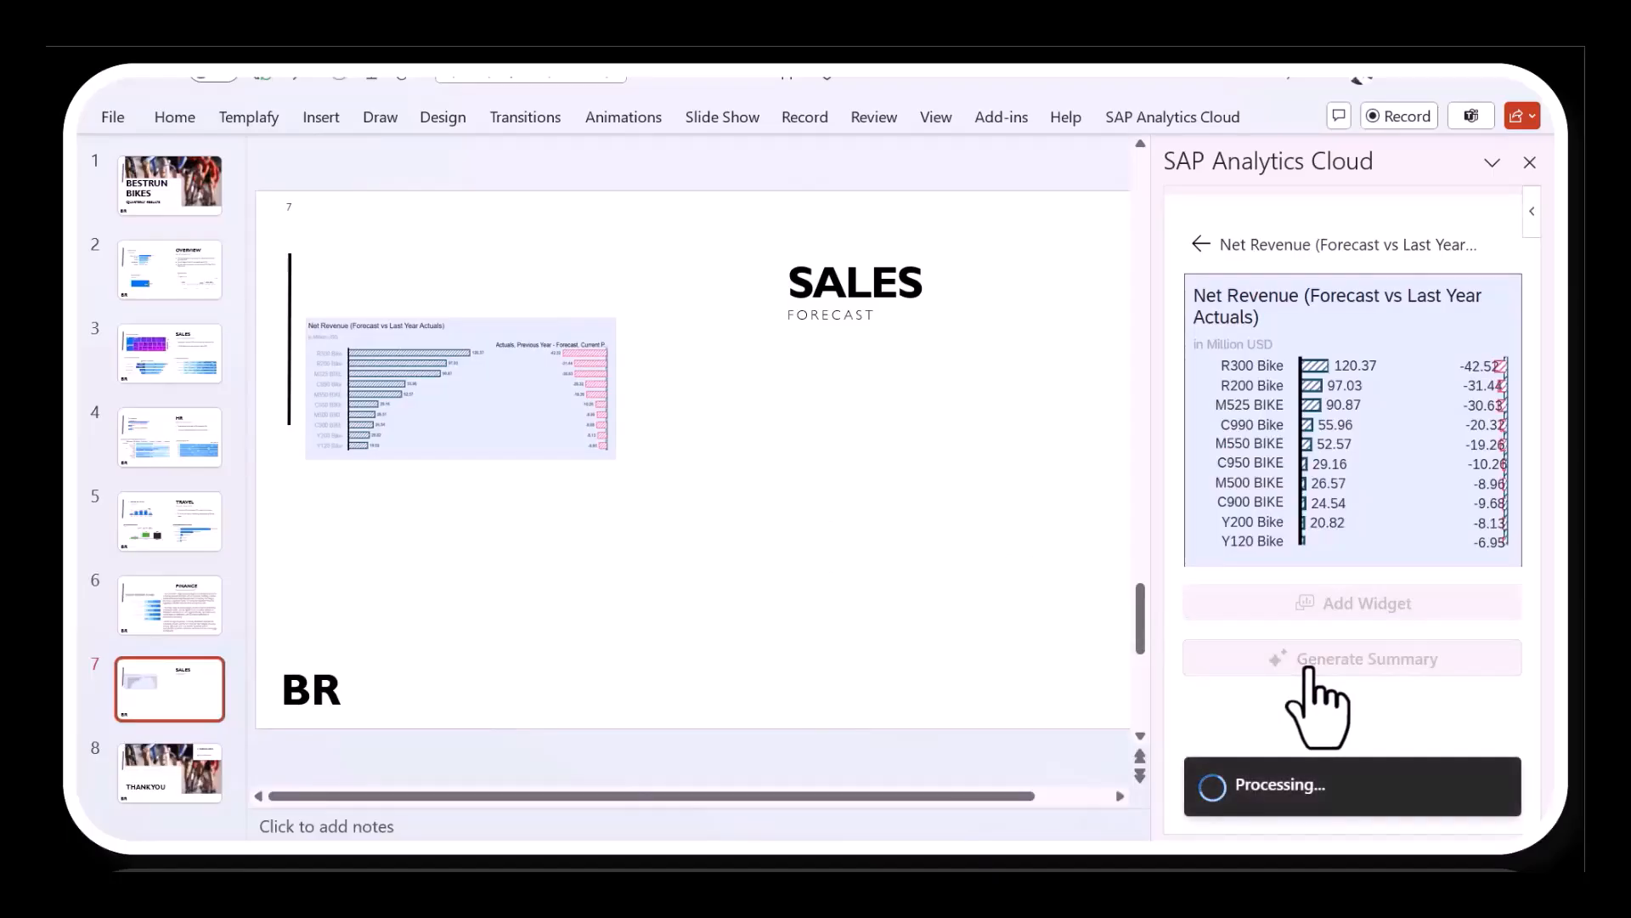
pyautogui.click(808, 499)
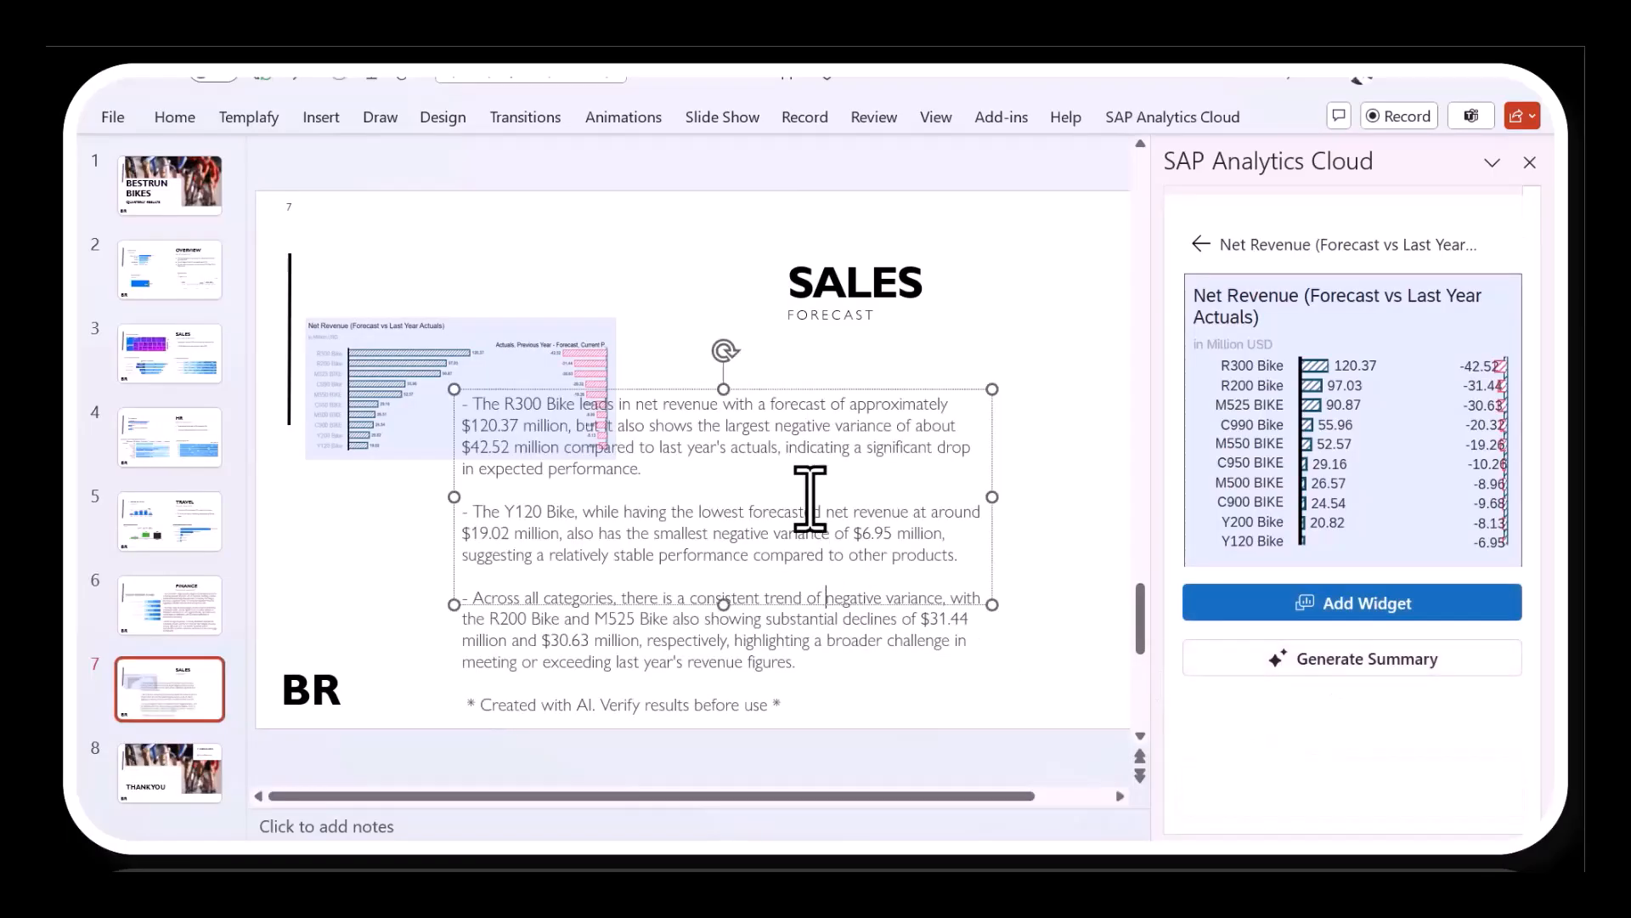
pyautogui.moveTo(799, 393); pyautogui.dragTo(953, 343)
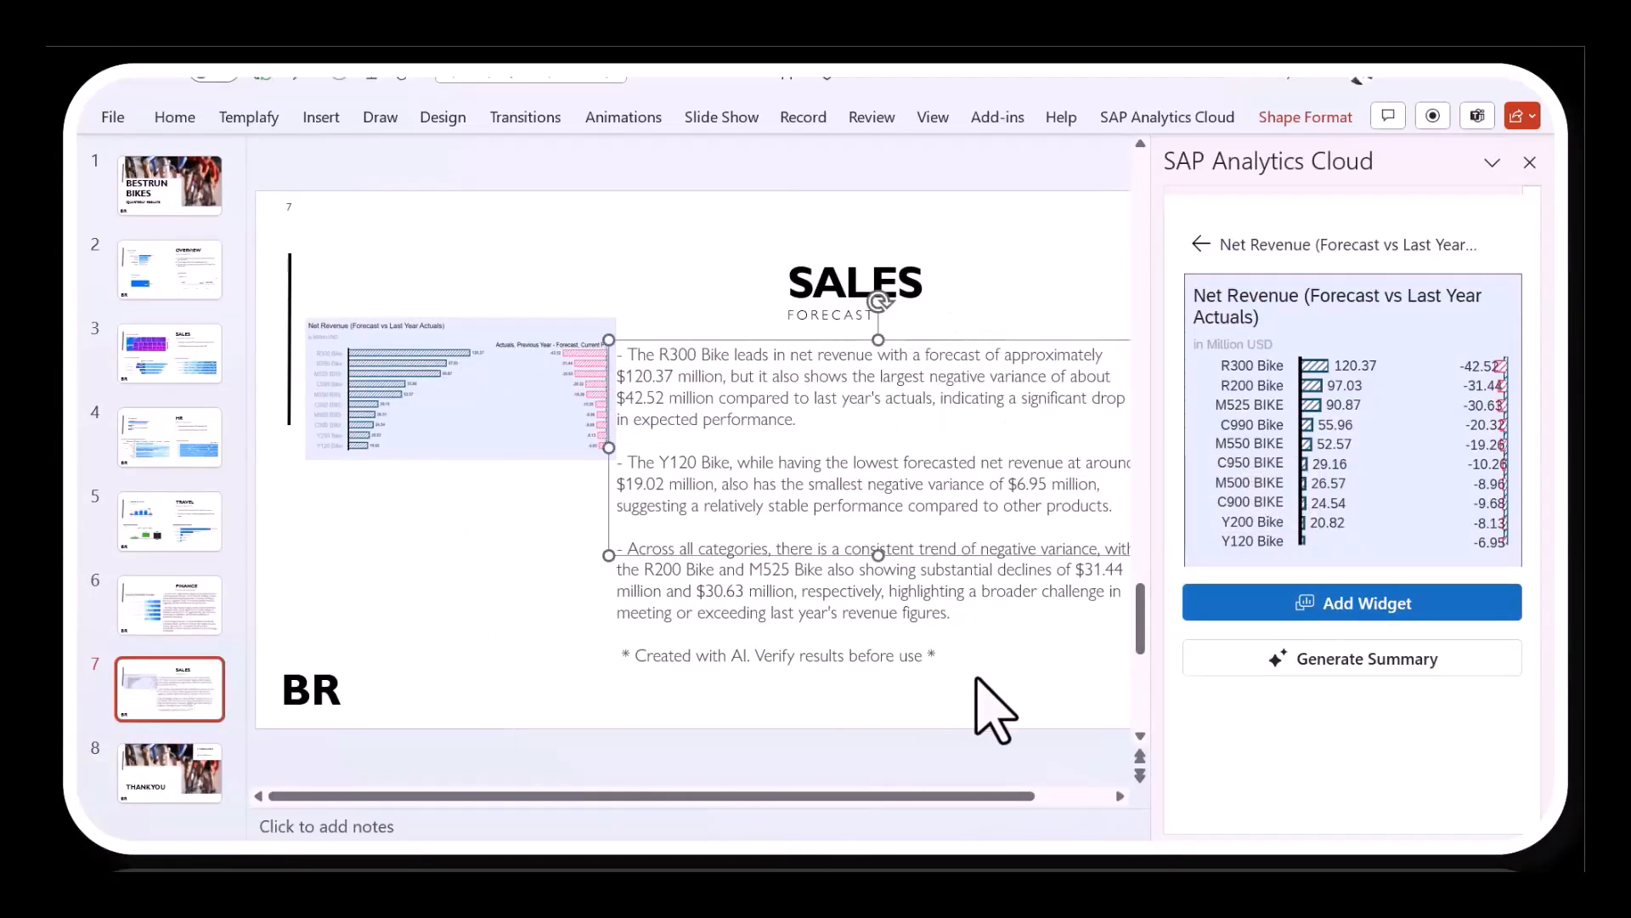
# - Delete the "* Created with AI. Verify results before use *" line and the blank line above it from the summary
pyautogui.click(990, 710)
pyautogui.click(947, 663)
pyautogui.moveTo(934, 661); pyautogui.dragTo(612, 659)
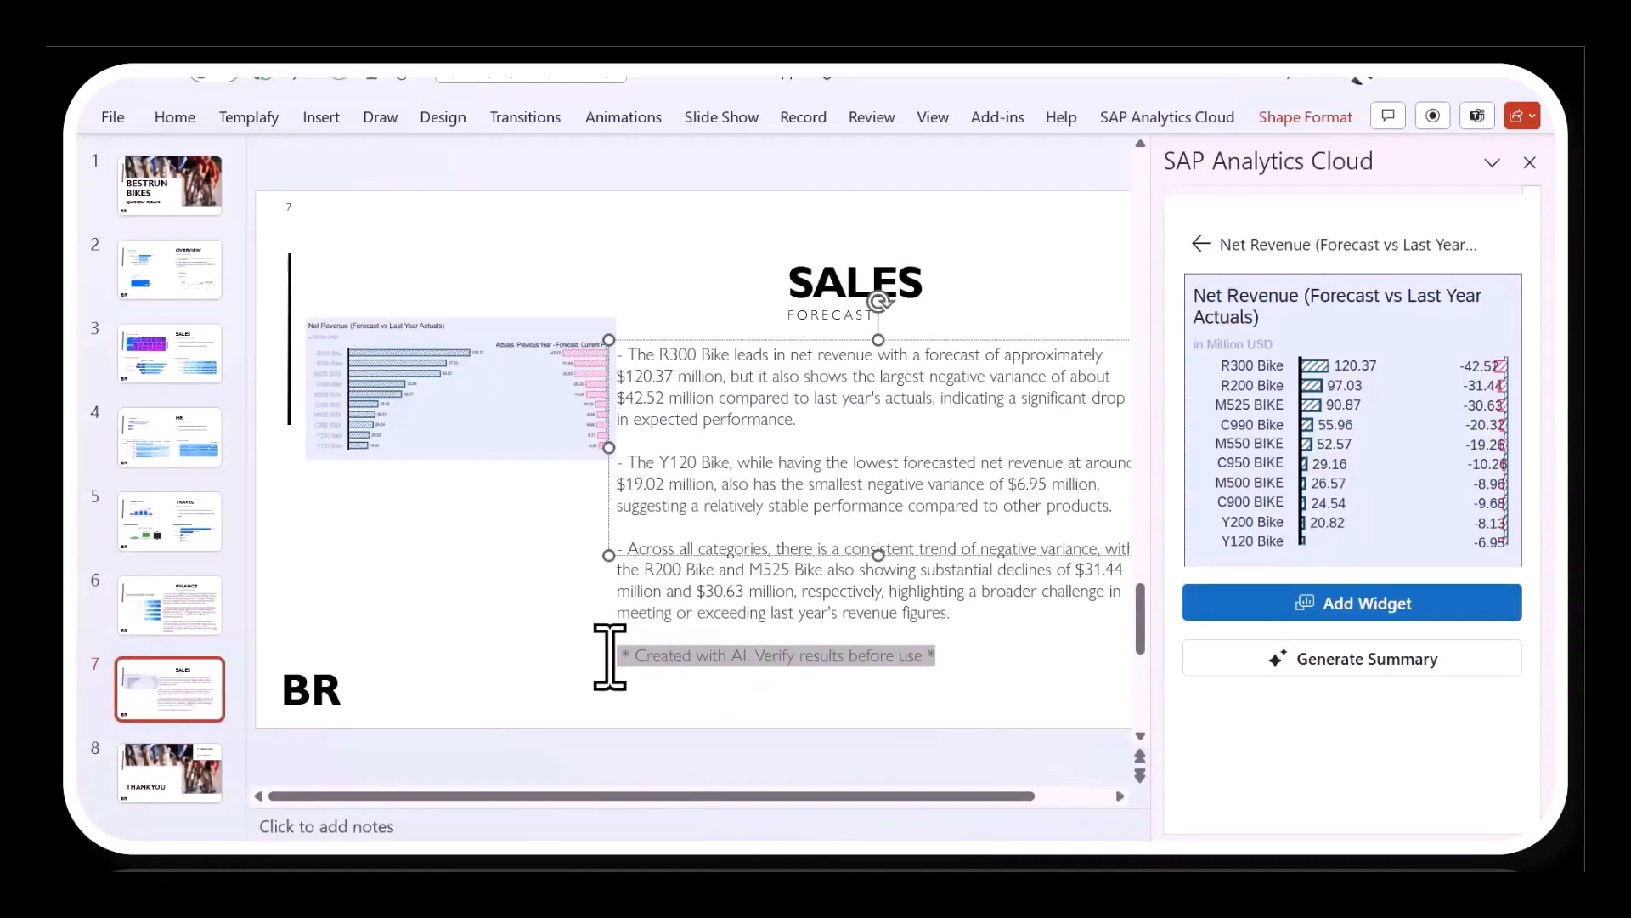
pyautogui.press('BackSpace')
pyautogui.press('BackSpace')
pyautogui.press('BackSpace')
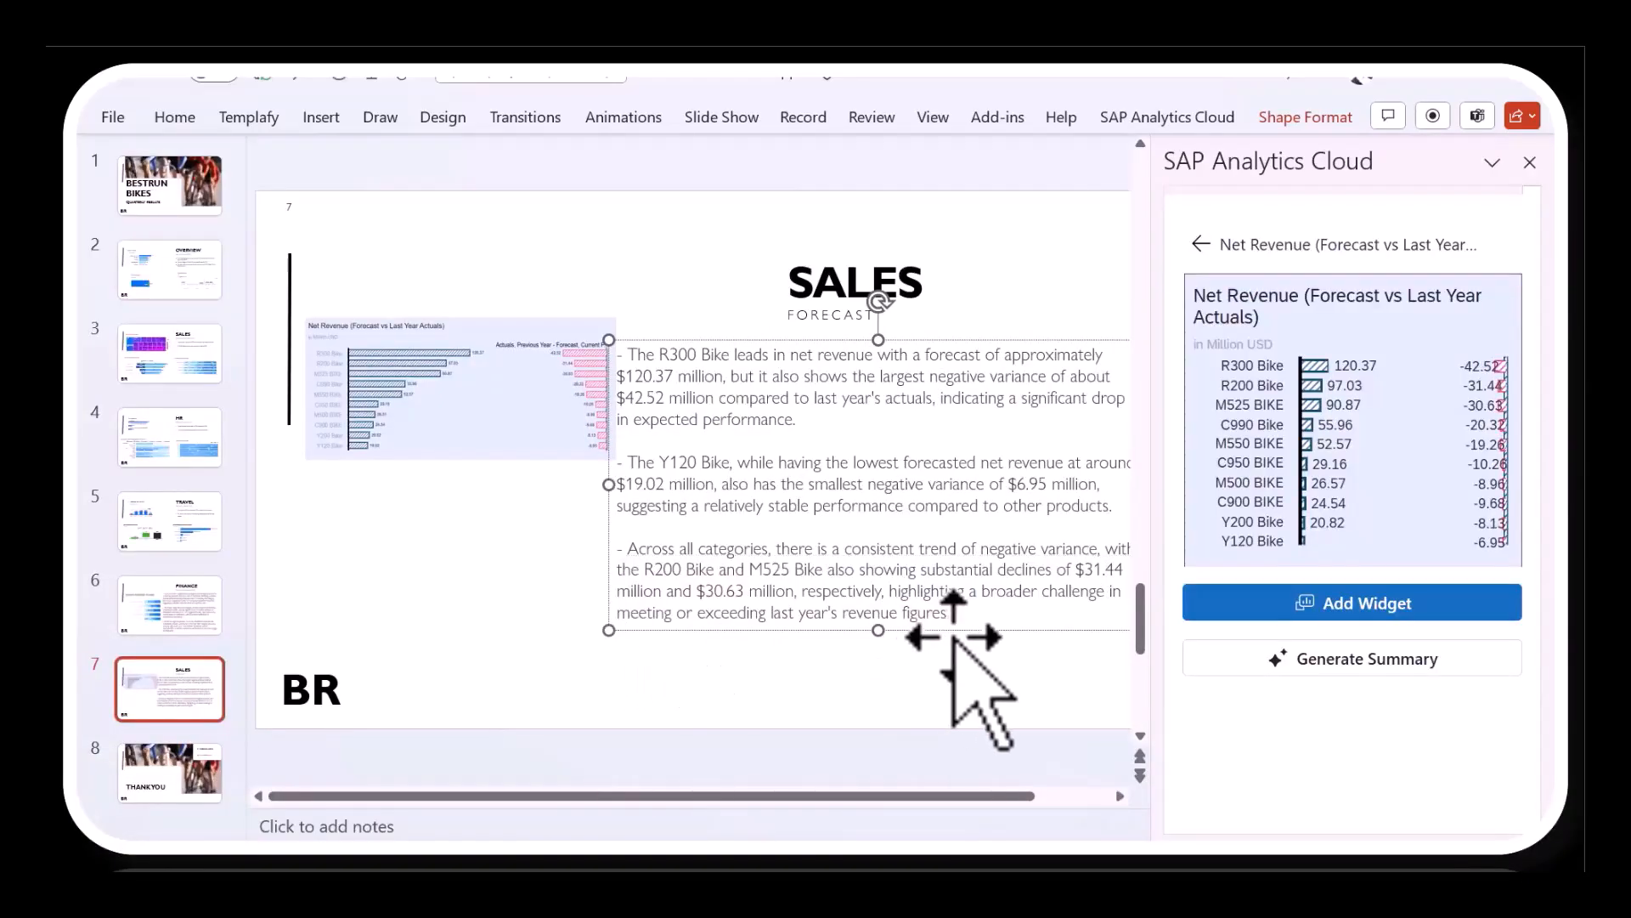
# - Increase the summary text's font size to 20 and highlight "The Y120 Bike" in yellow
pyautogui.moveTo(952, 612); pyautogui.dragTo(618, 353)
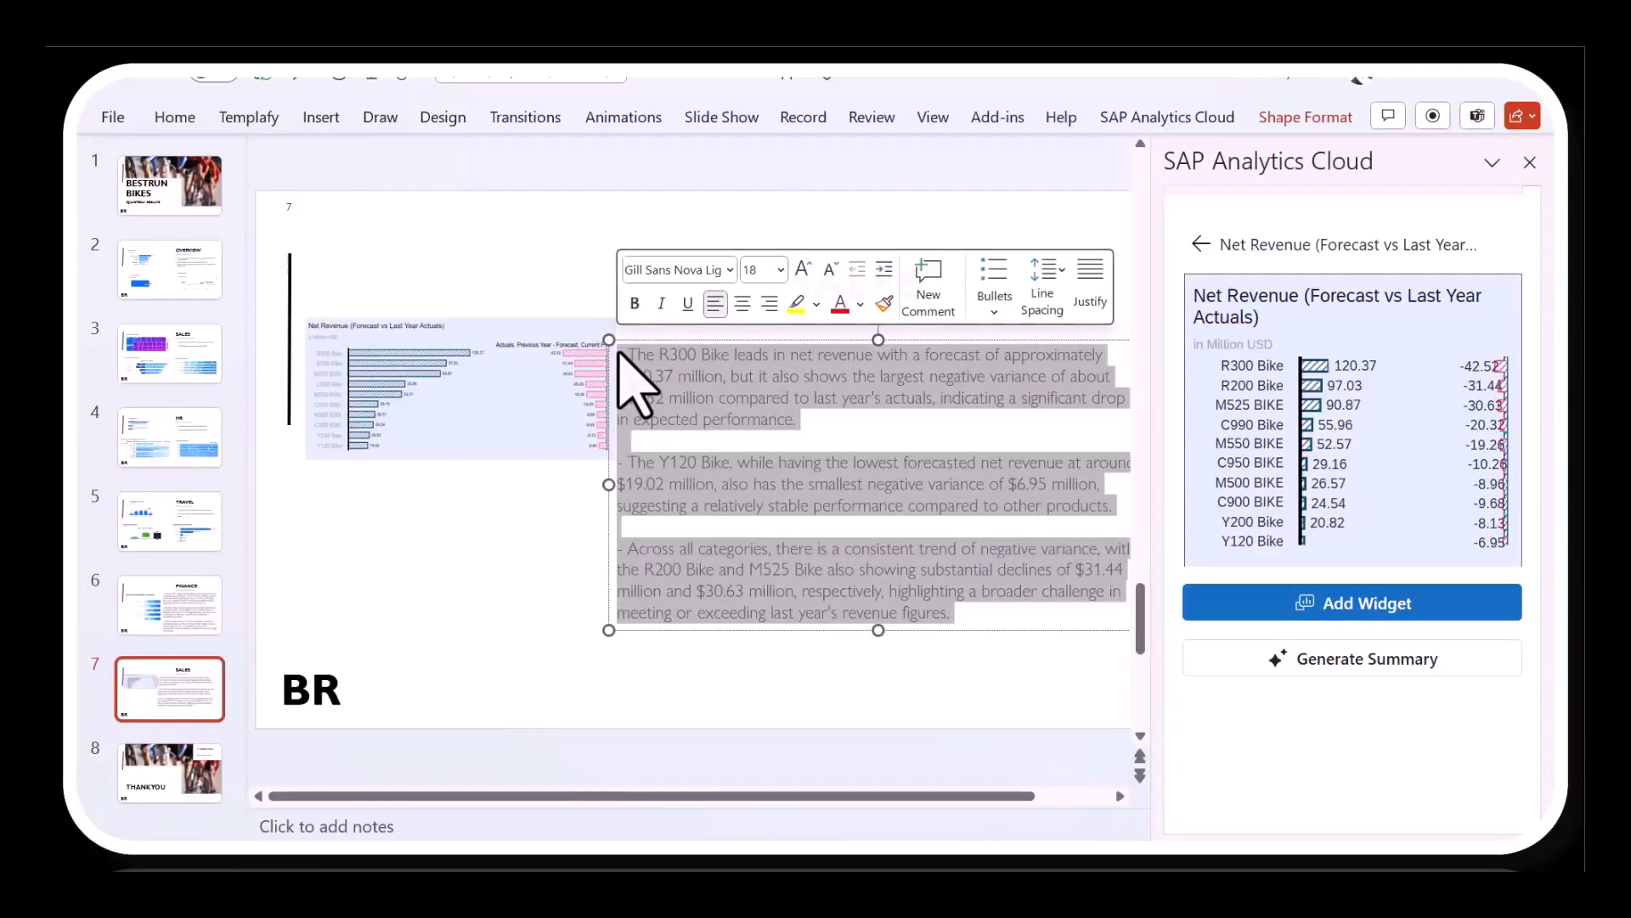
pyautogui.click(802, 267)
pyautogui.moveTo(698, 464); pyautogui.dragTo(740, 470)
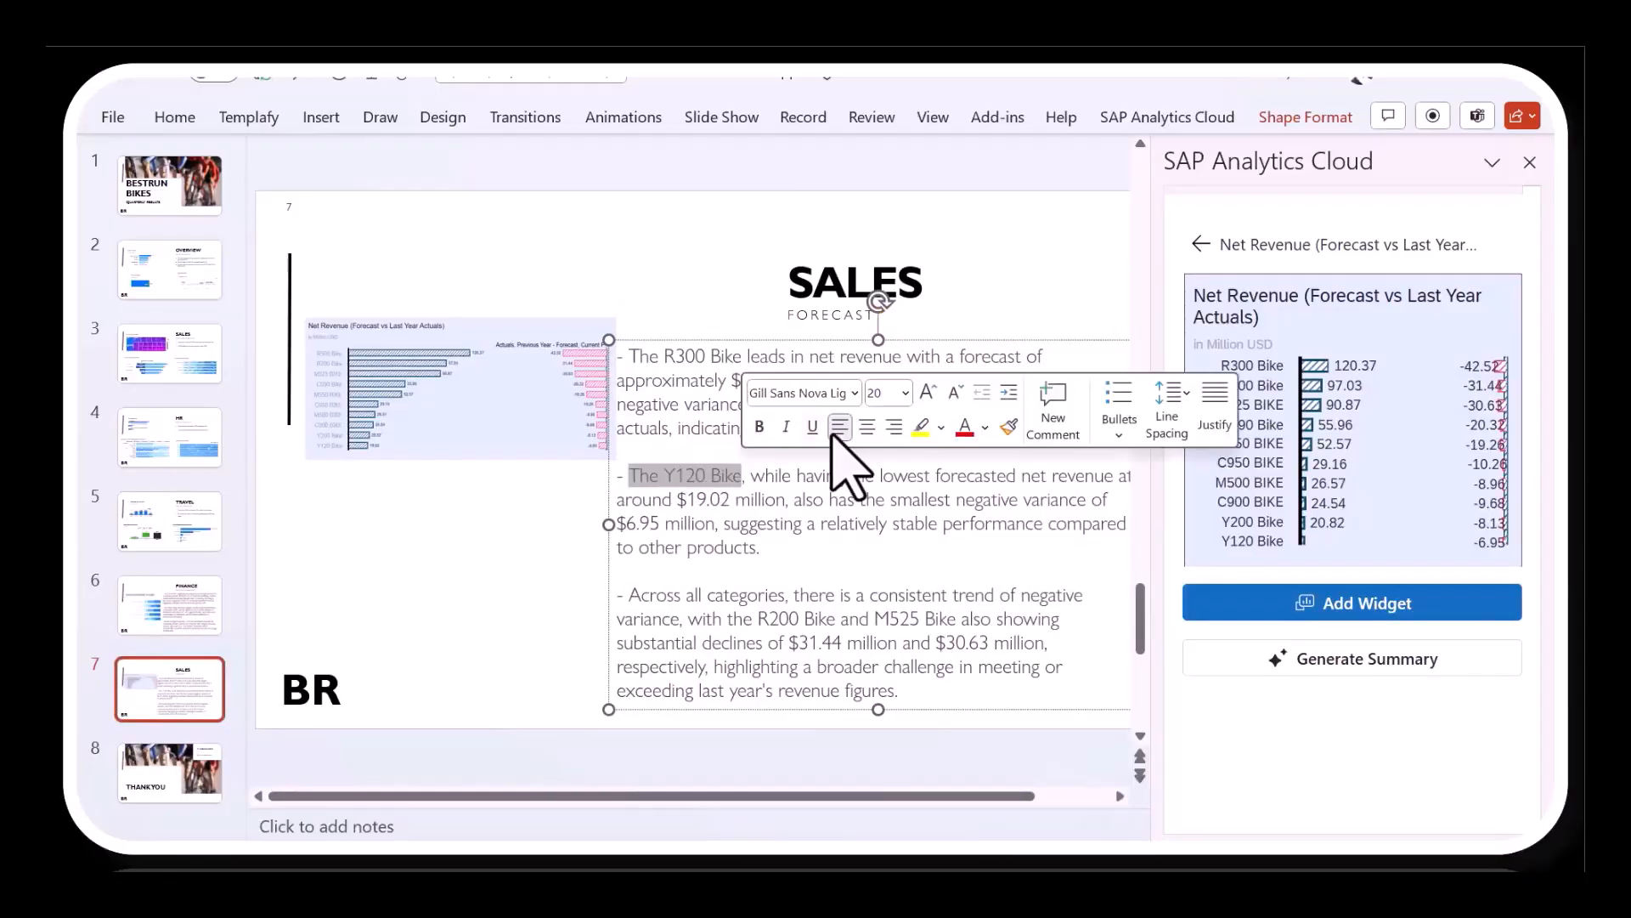
pyautogui.click(921, 427)
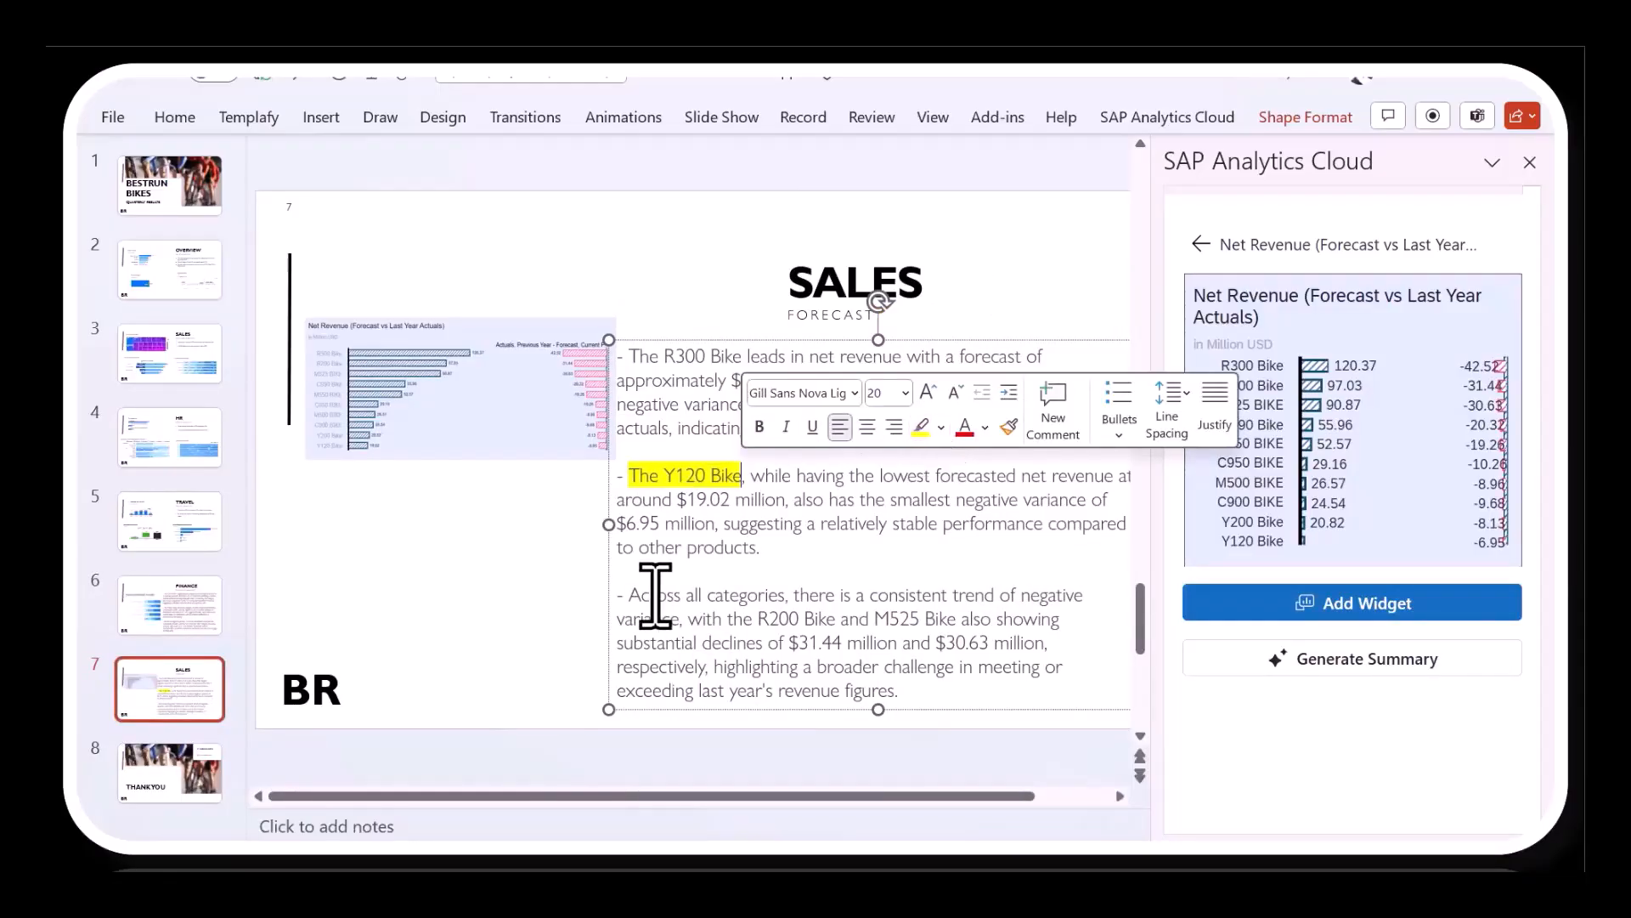
# - Make "Across all categories" in the last paragraph bold and one font size larger
pyautogui.moveTo(632, 597); pyautogui.dragTo(780, 595)
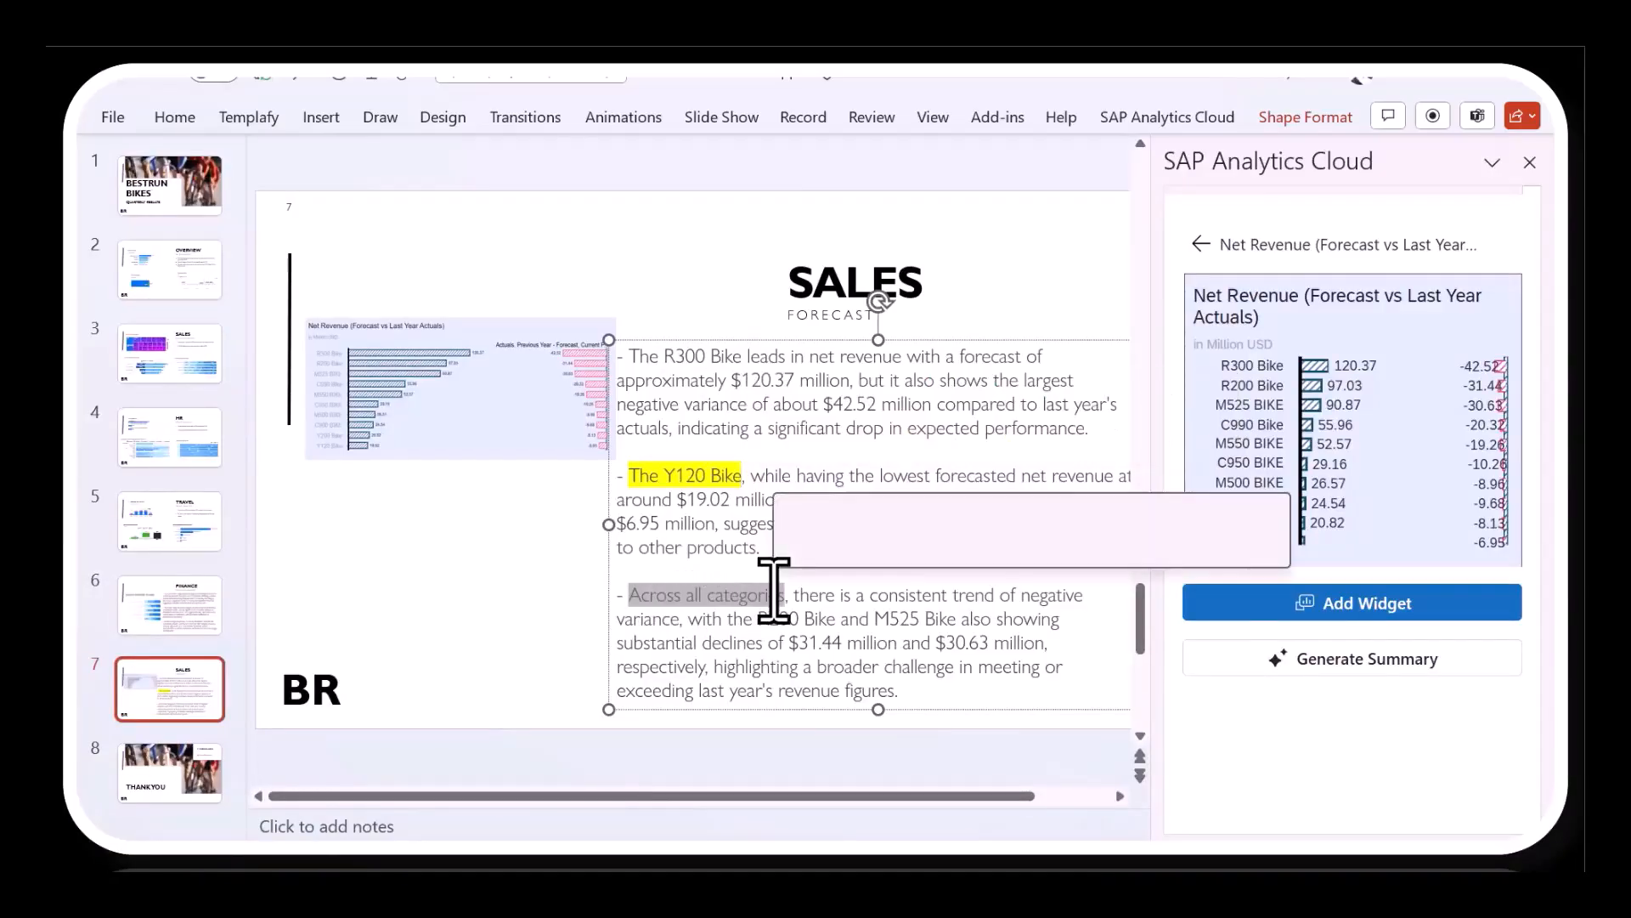
pyautogui.click(791, 548)
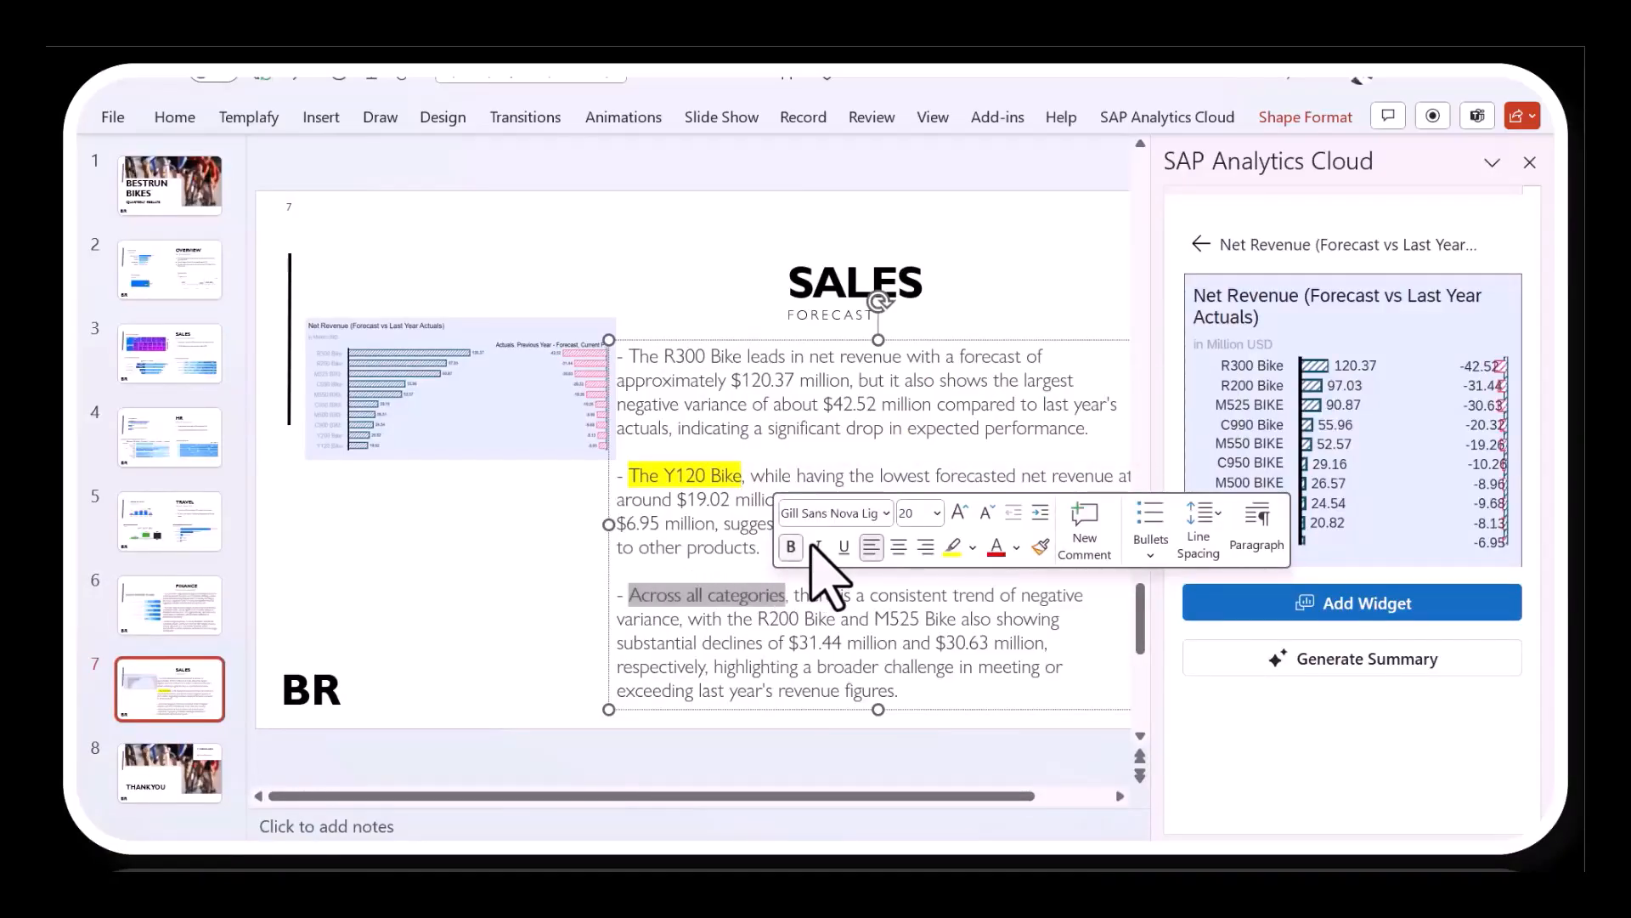
pyautogui.click(960, 512)
pyautogui.click(519, 628)
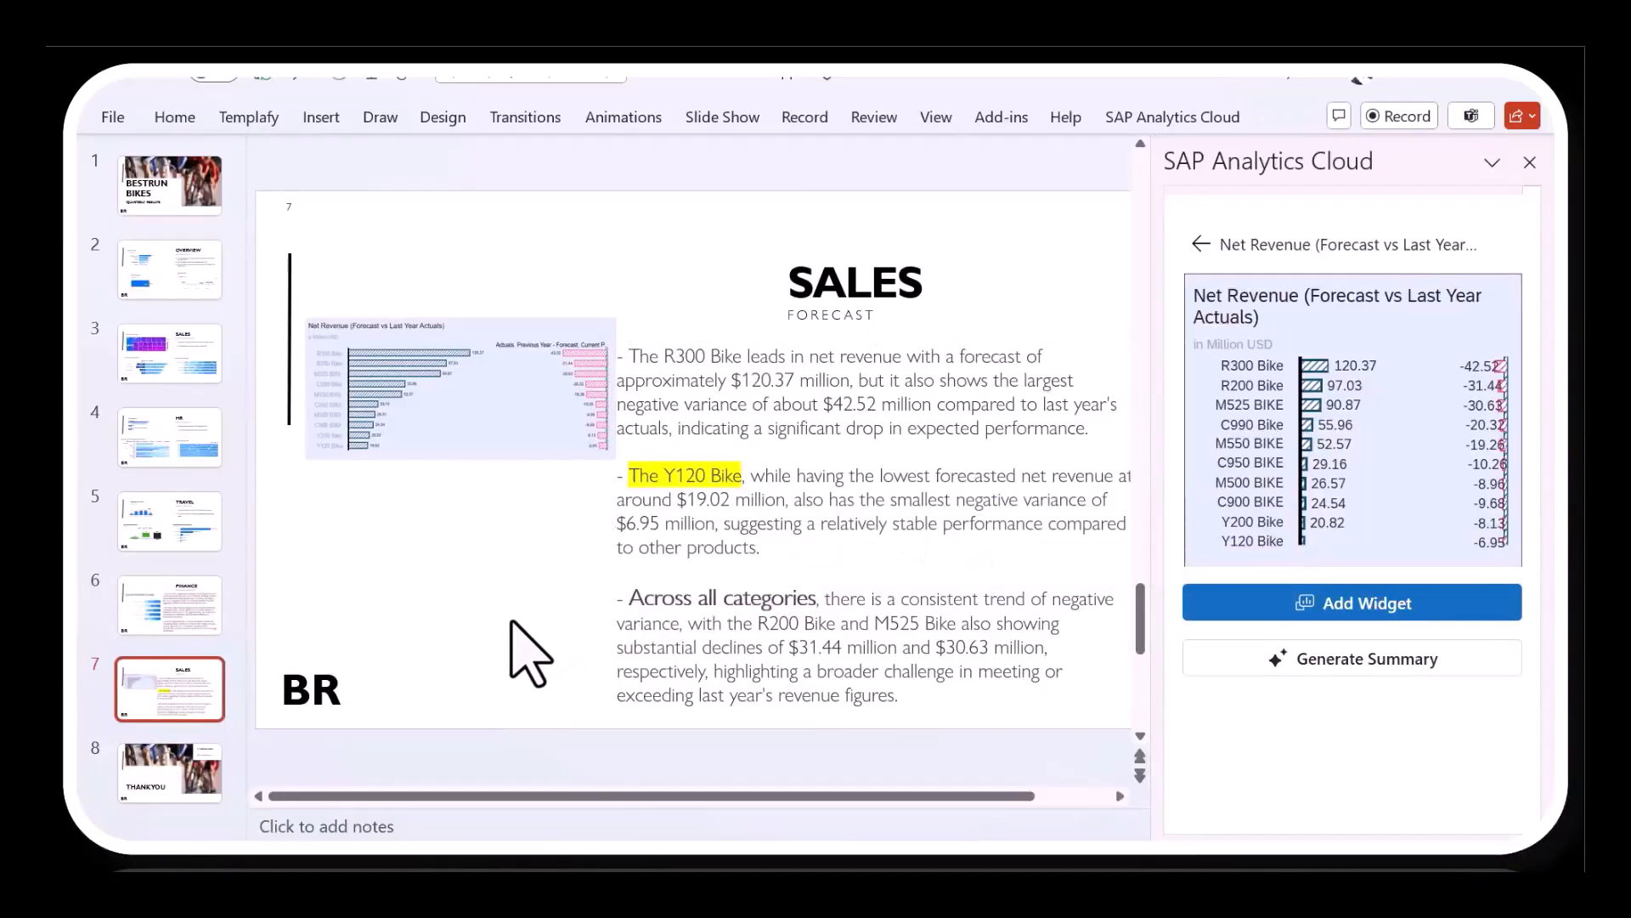
# - Open the SAP Analytics Cloud data refresh list, expand Slide 7 and select its Net Revenue chart for refreshing
pyautogui.click(1137, 119)
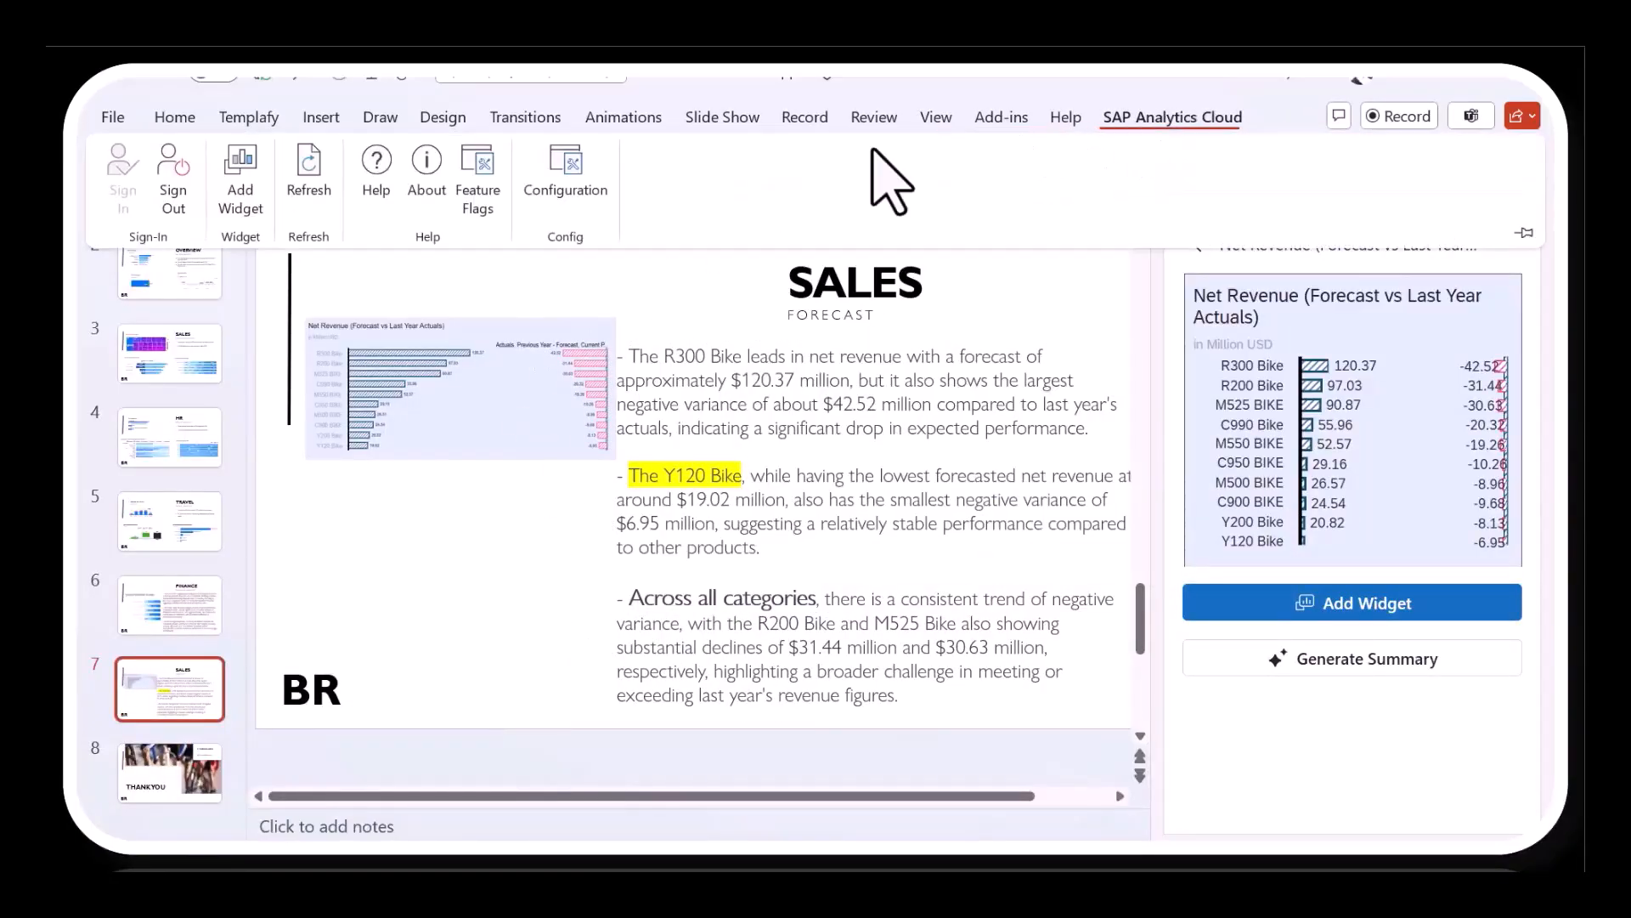
pyautogui.click(307, 183)
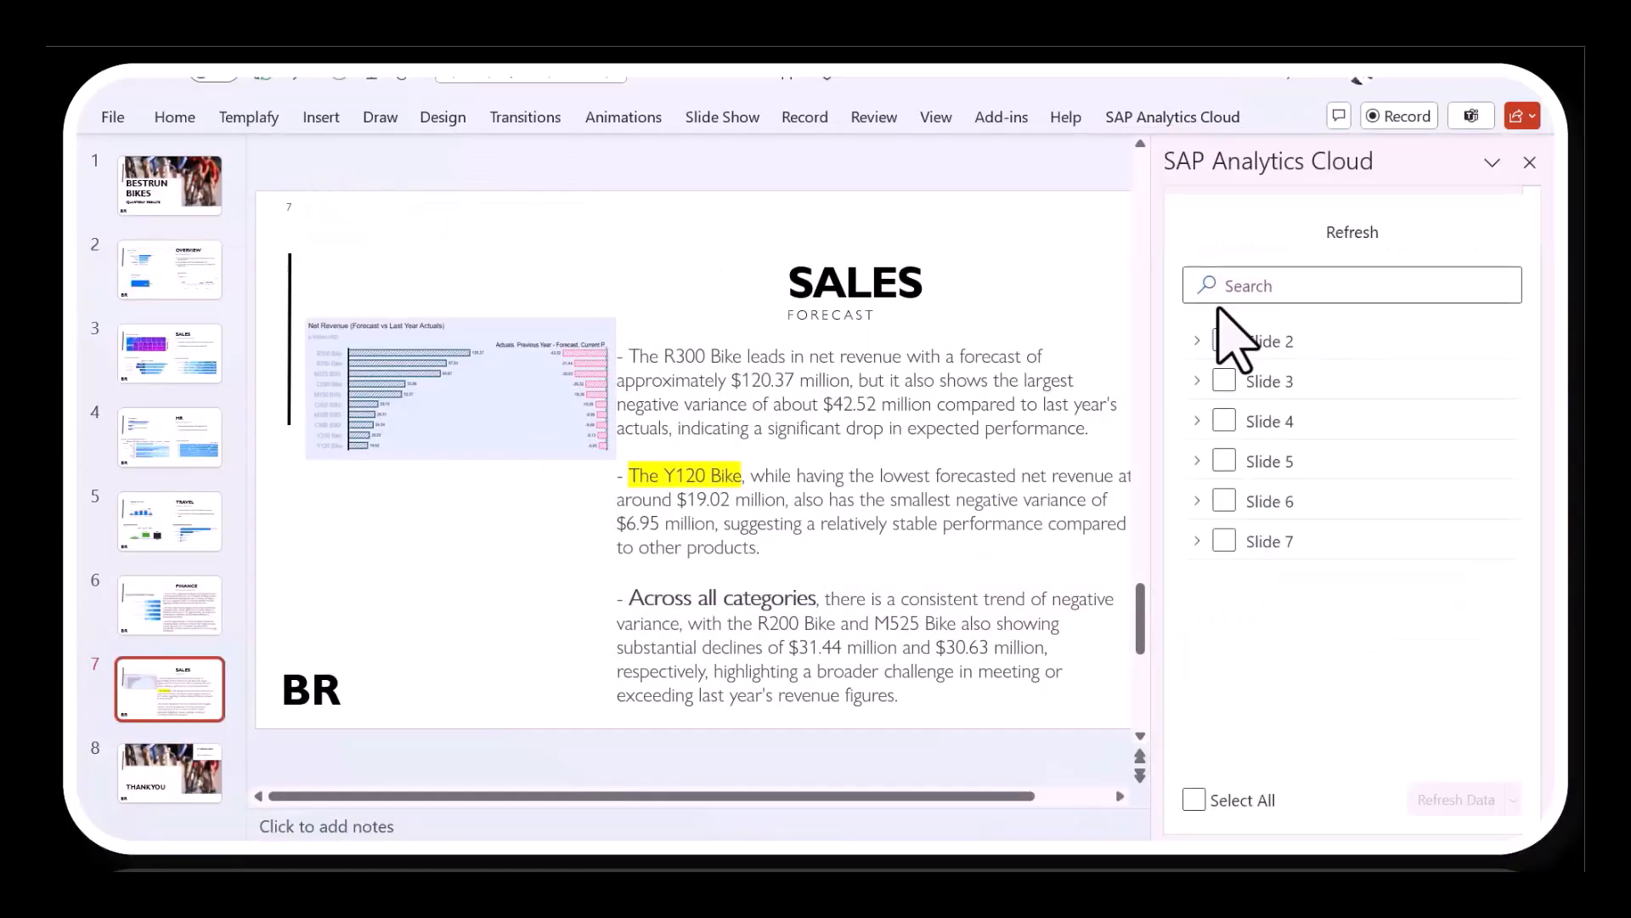
pyautogui.click(1210, 541)
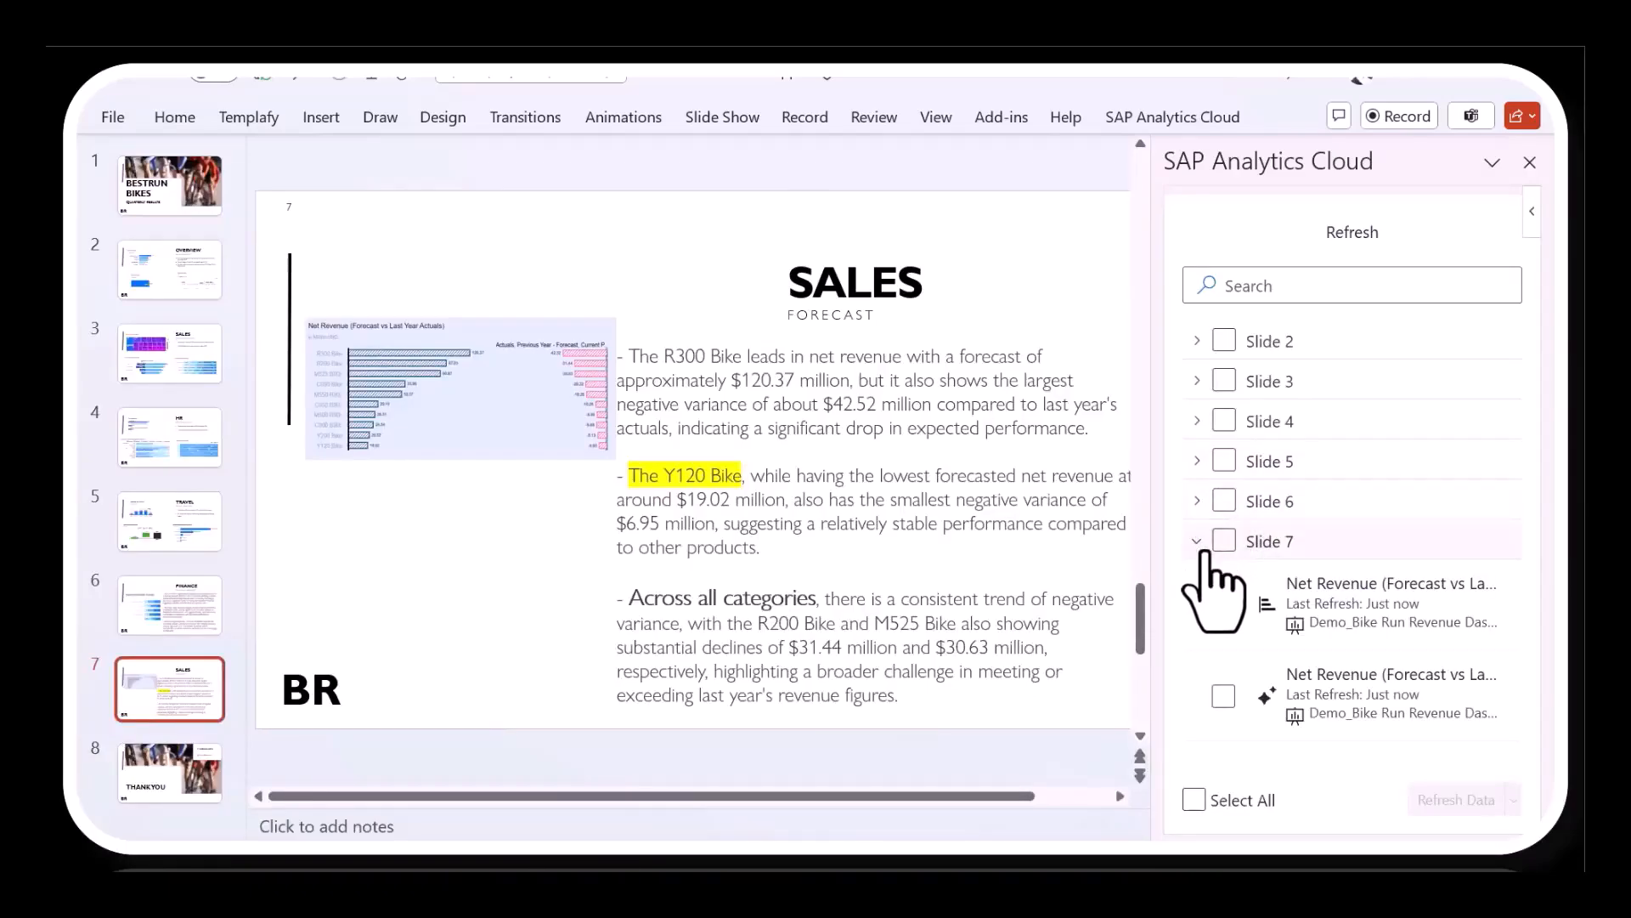
pyautogui.click(1224, 605)
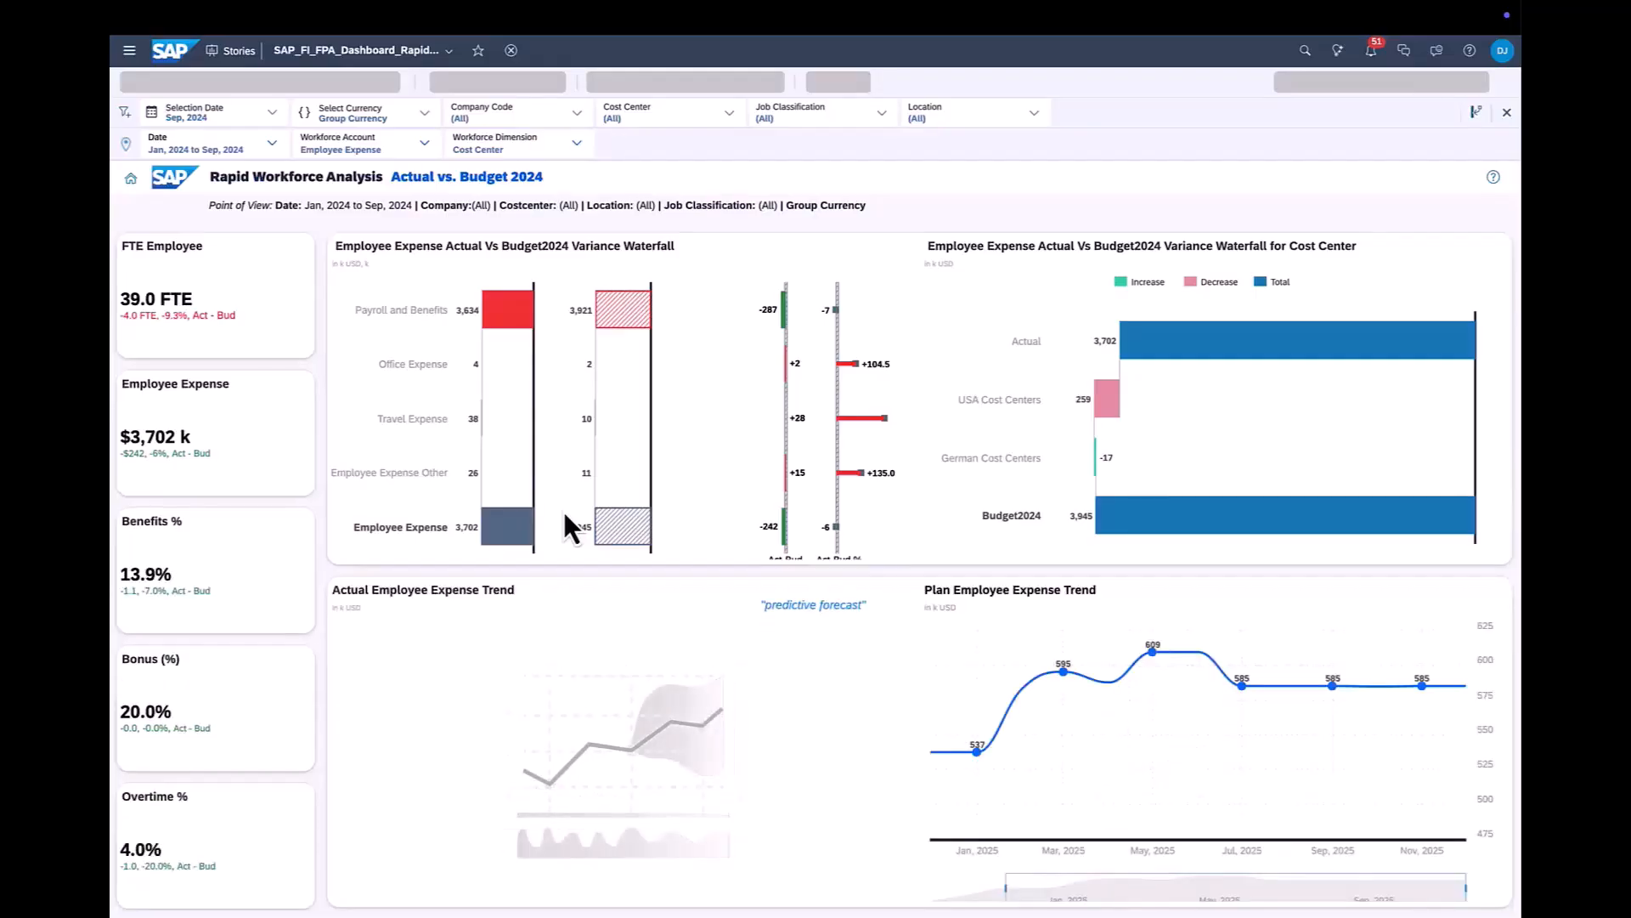
# - Switch to the SAP Analytics Cloud stories, pick Travel Expense in the waterfall, and summarize the German Cost Centers comment in English in the Variance Report
pyautogui.click(422, 422)
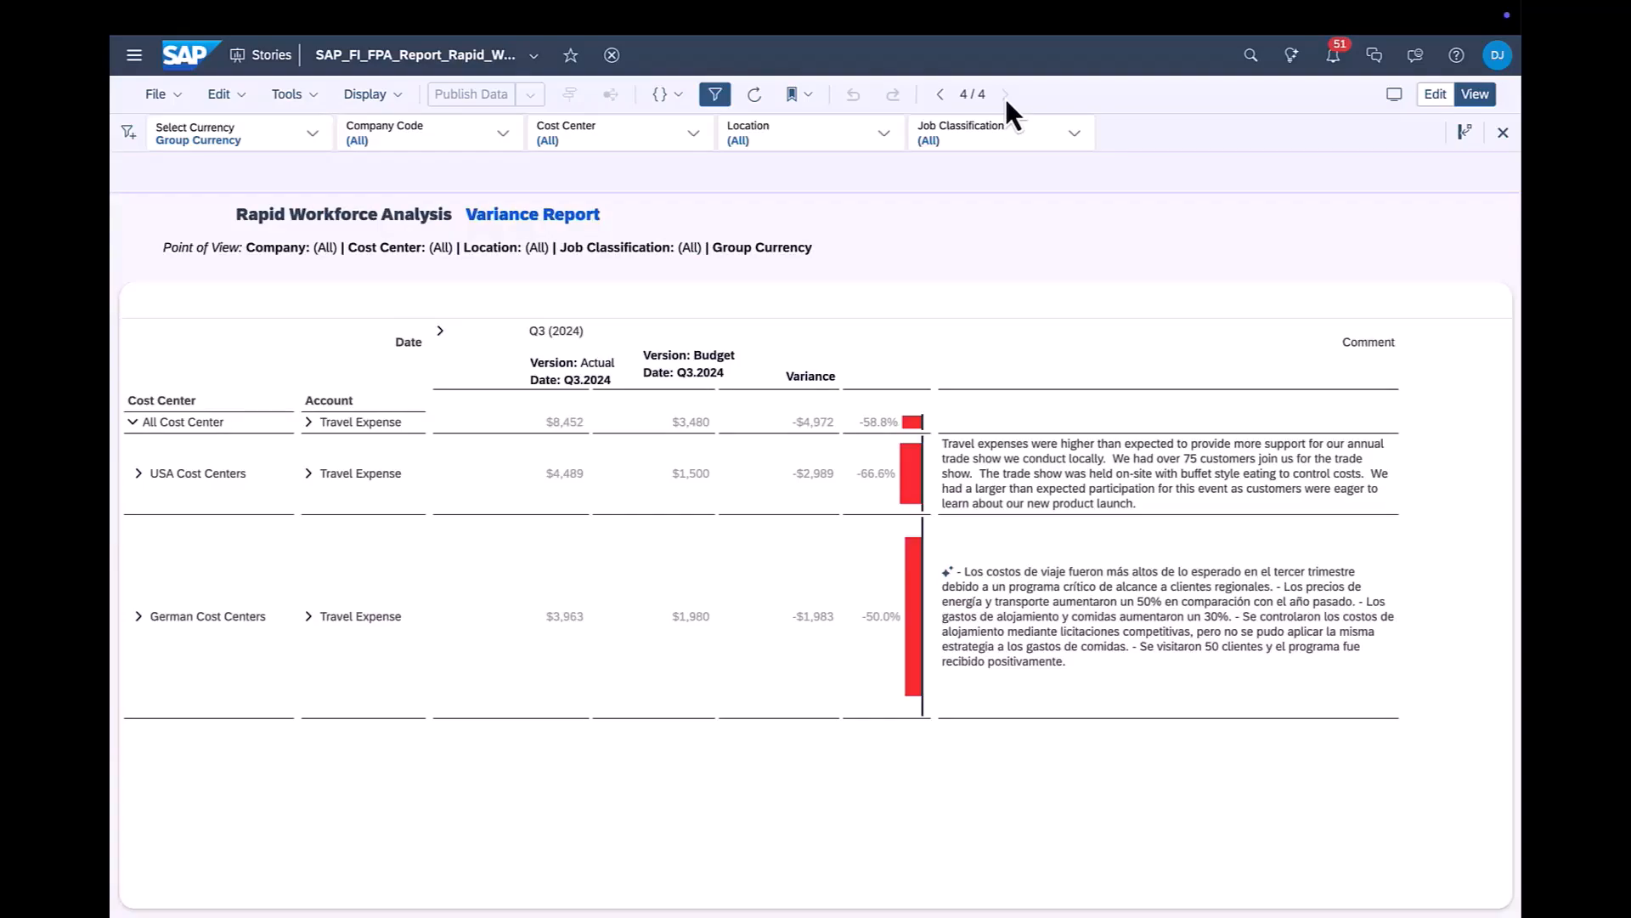
pyautogui.click(1032, 586)
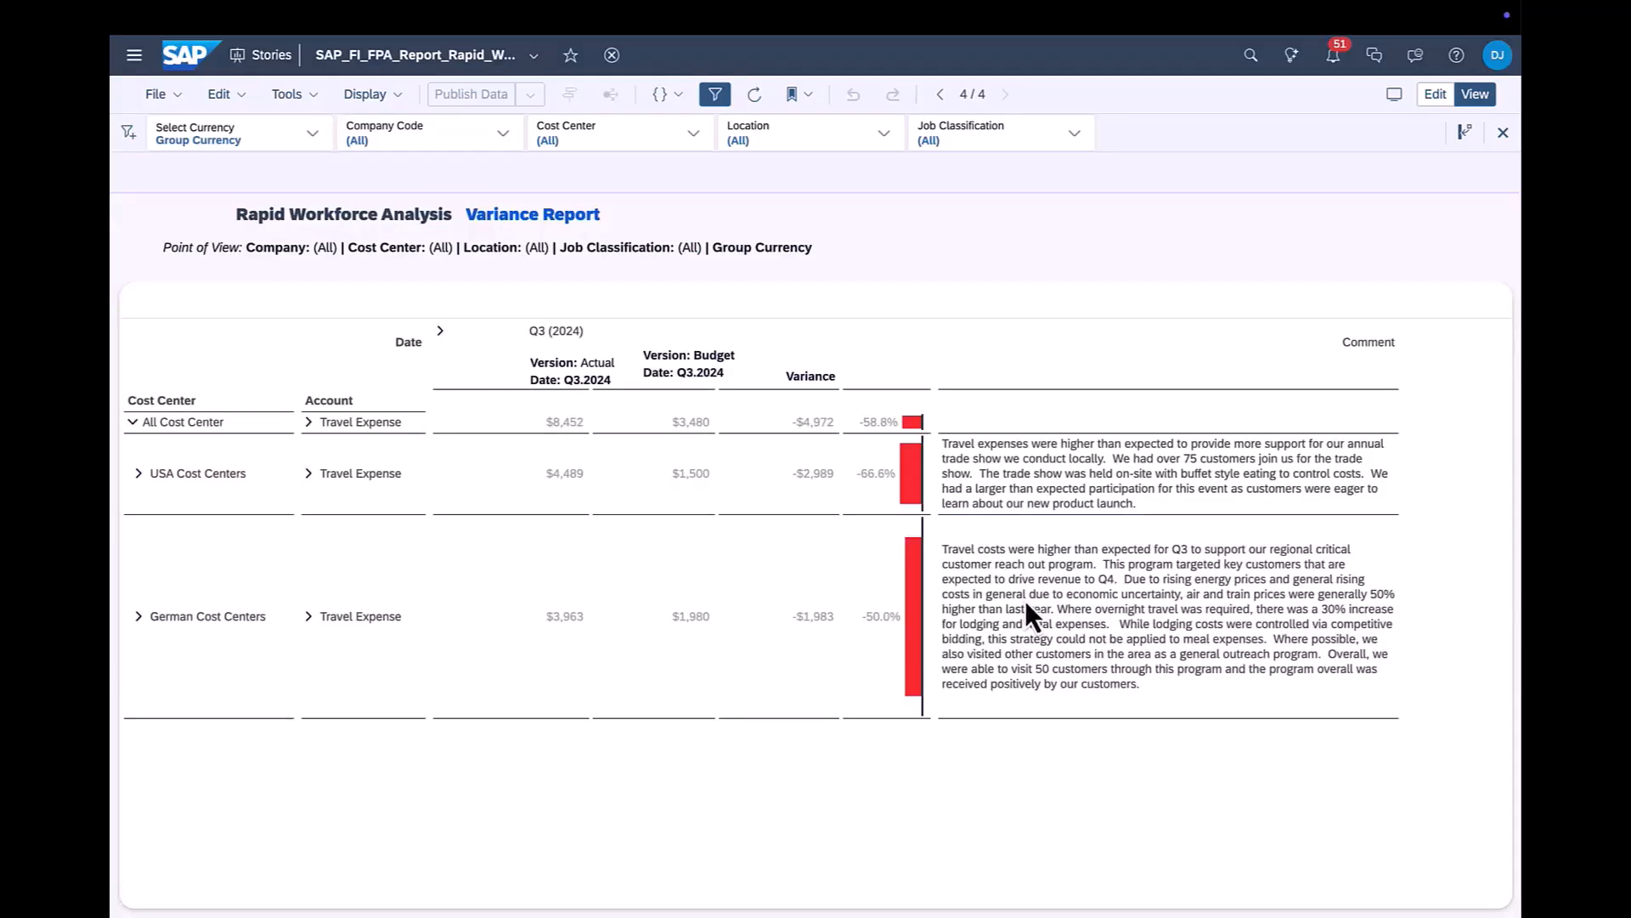
pyautogui.rightClick(1026, 600)
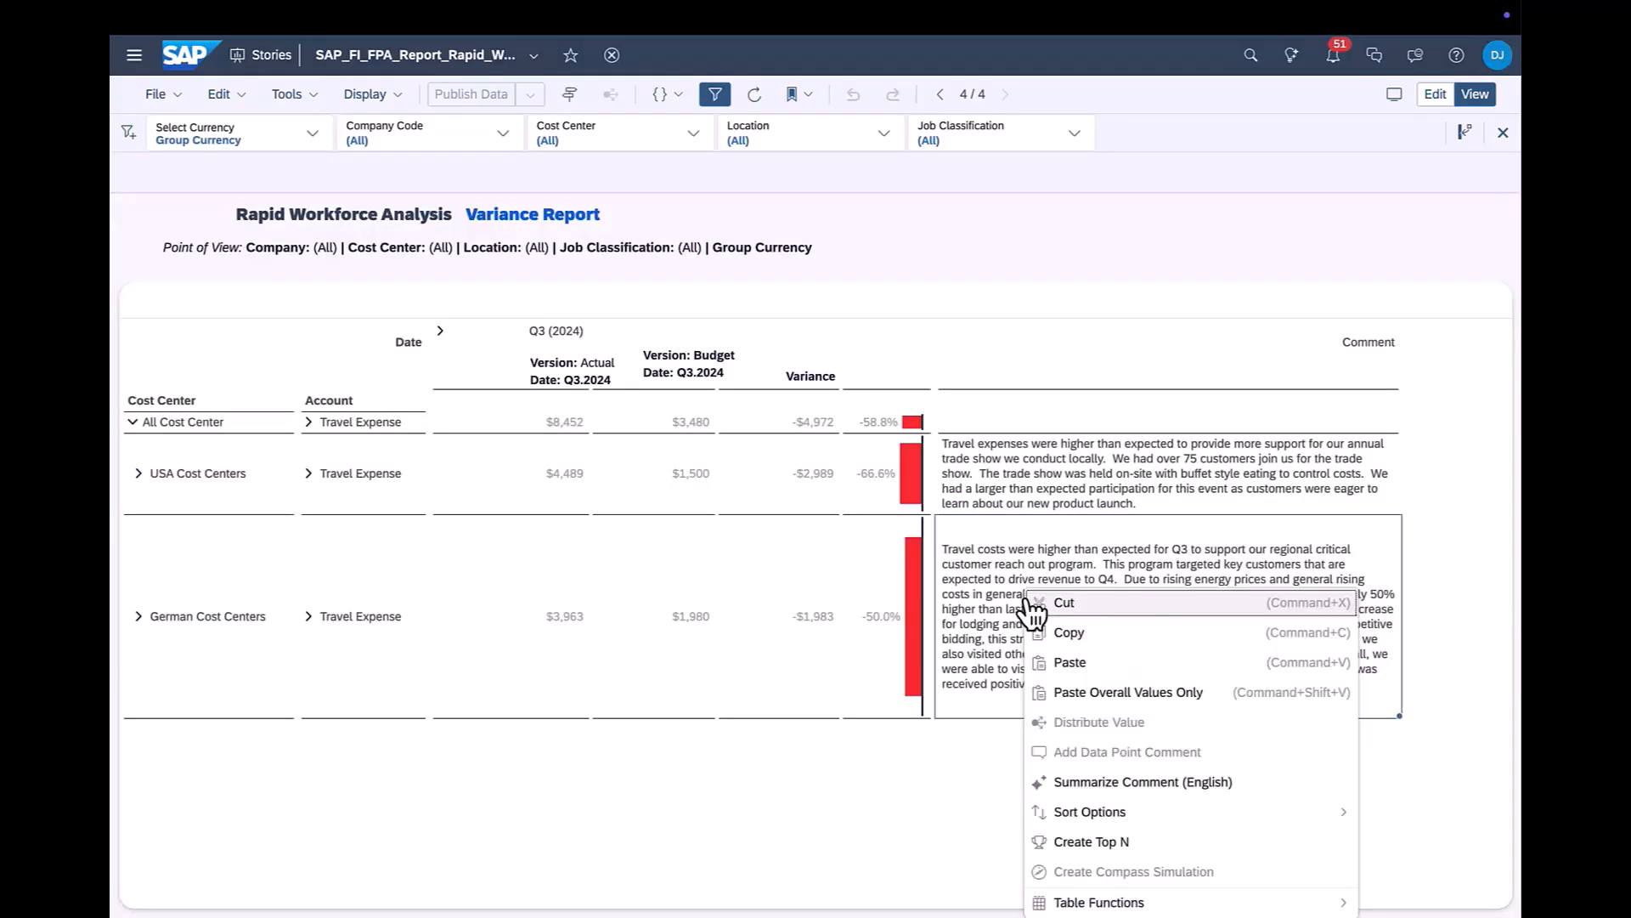
pyautogui.click(1096, 784)
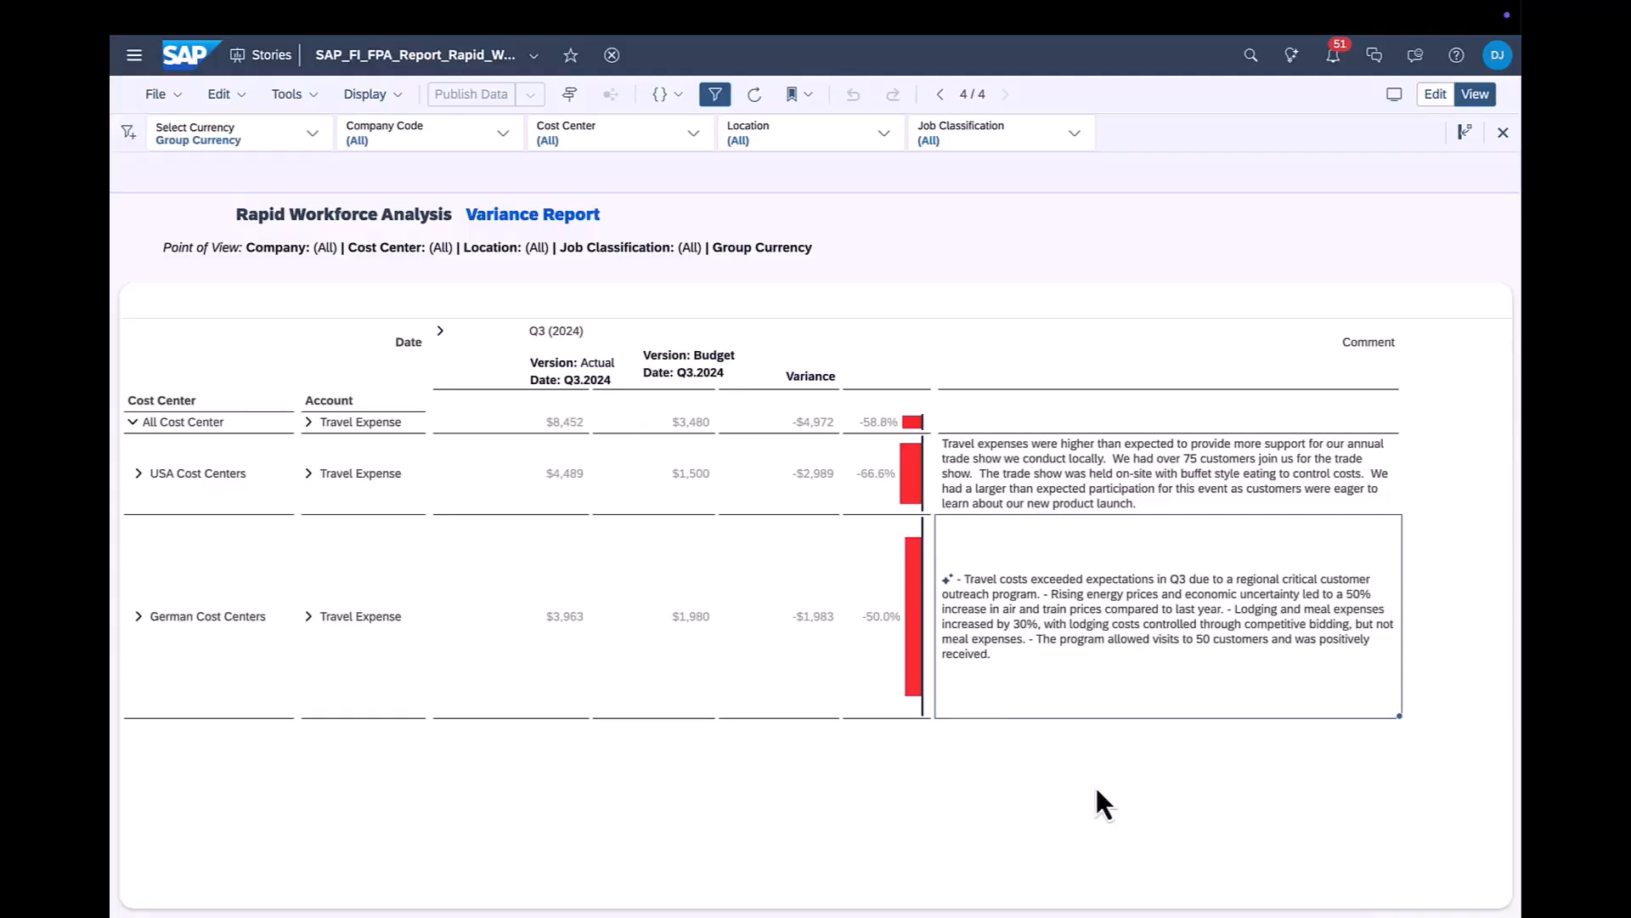
# - Summarize the USA Cost Centers travel expense comment thread in English and close the comment window
pyautogui.click(1038, 472)
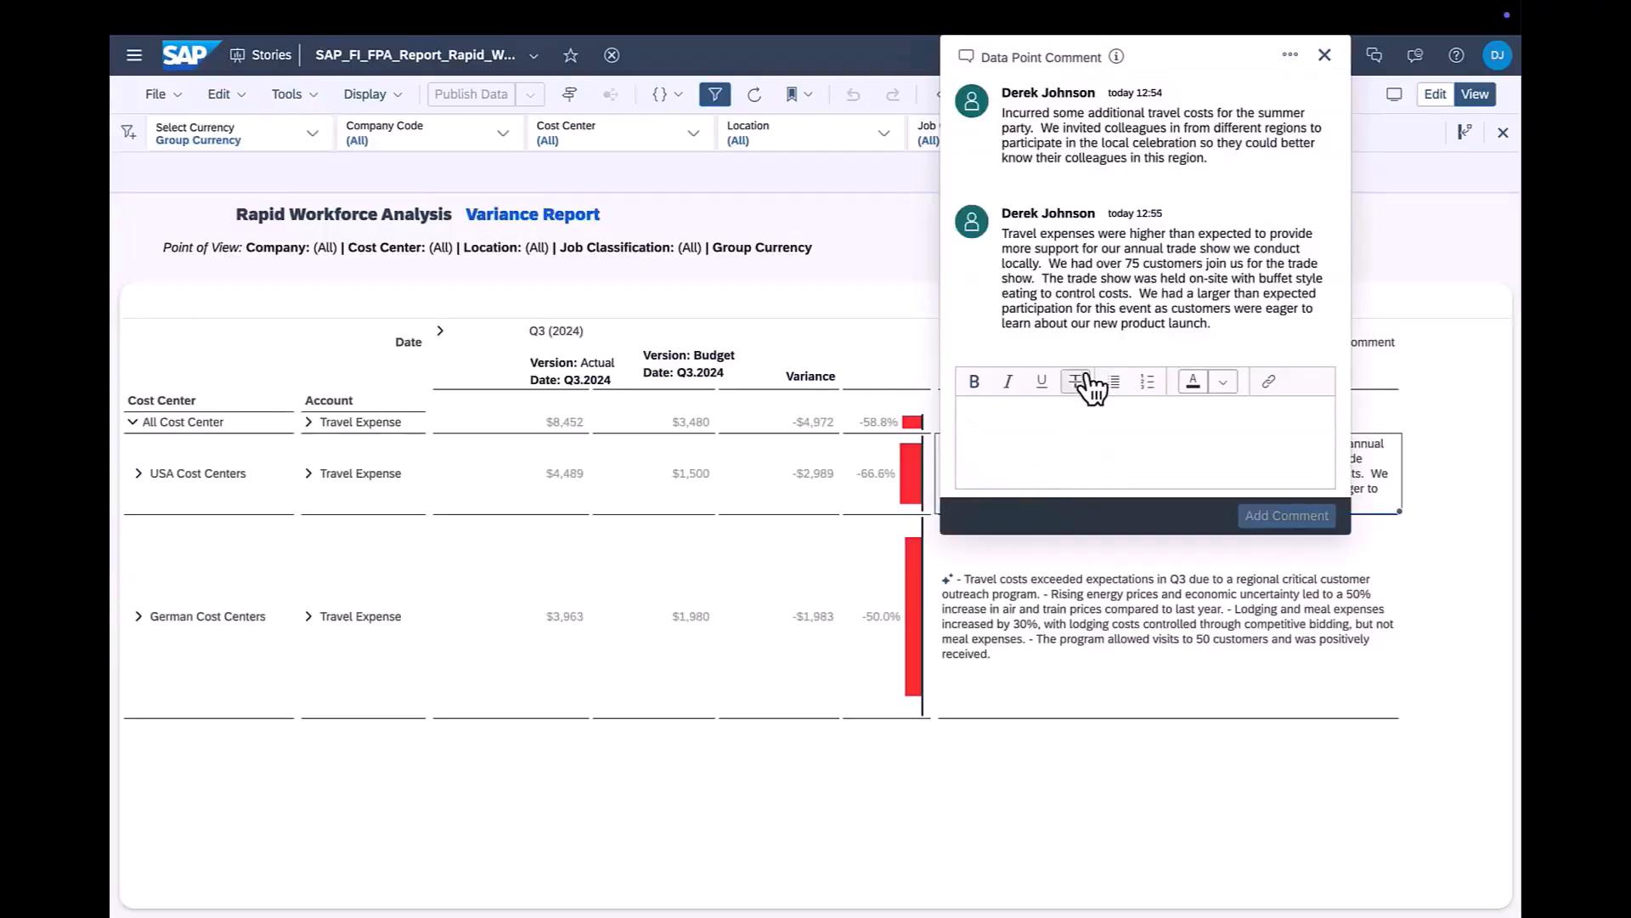
pyautogui.click(1290, 56)
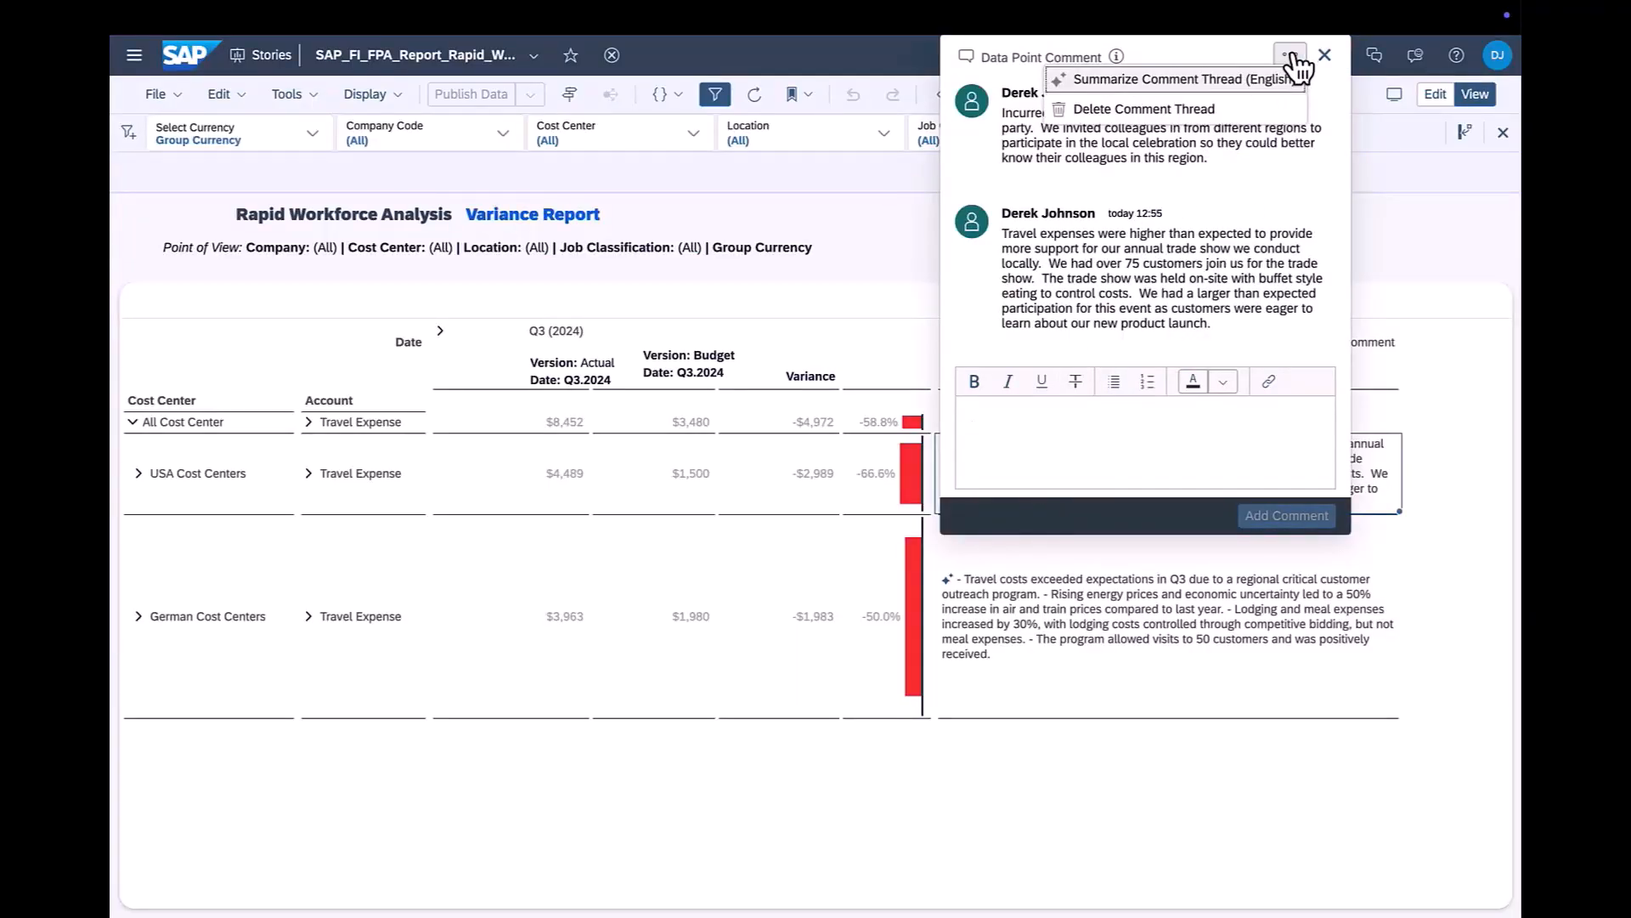
pyautogui.click(1252, 80)
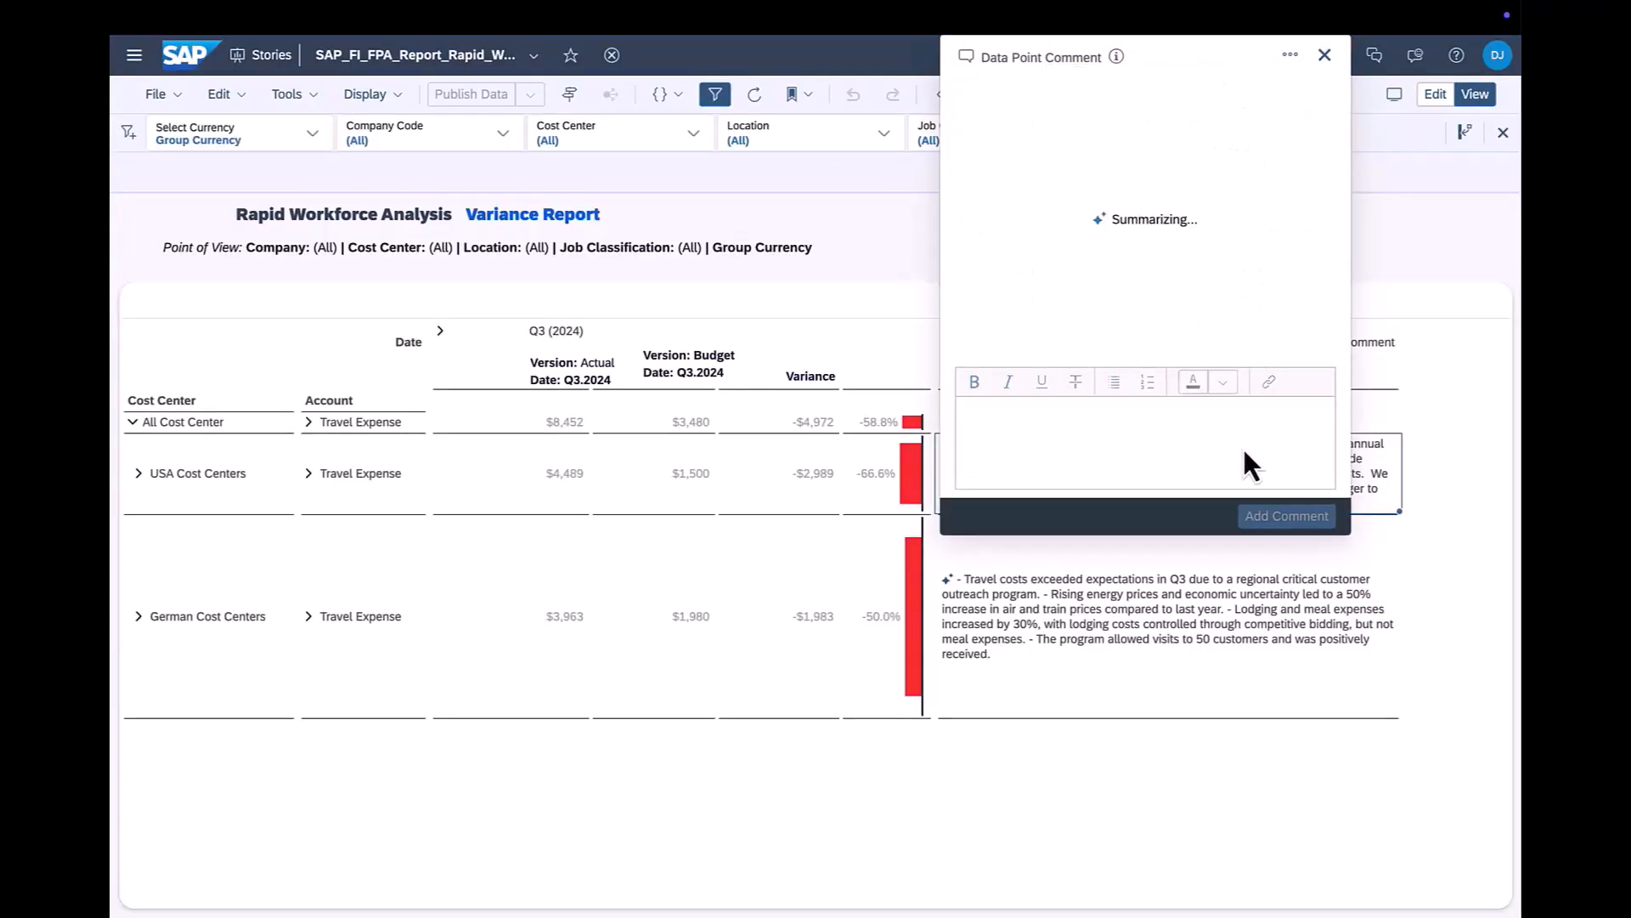
pyautogui.click(1325, 56)
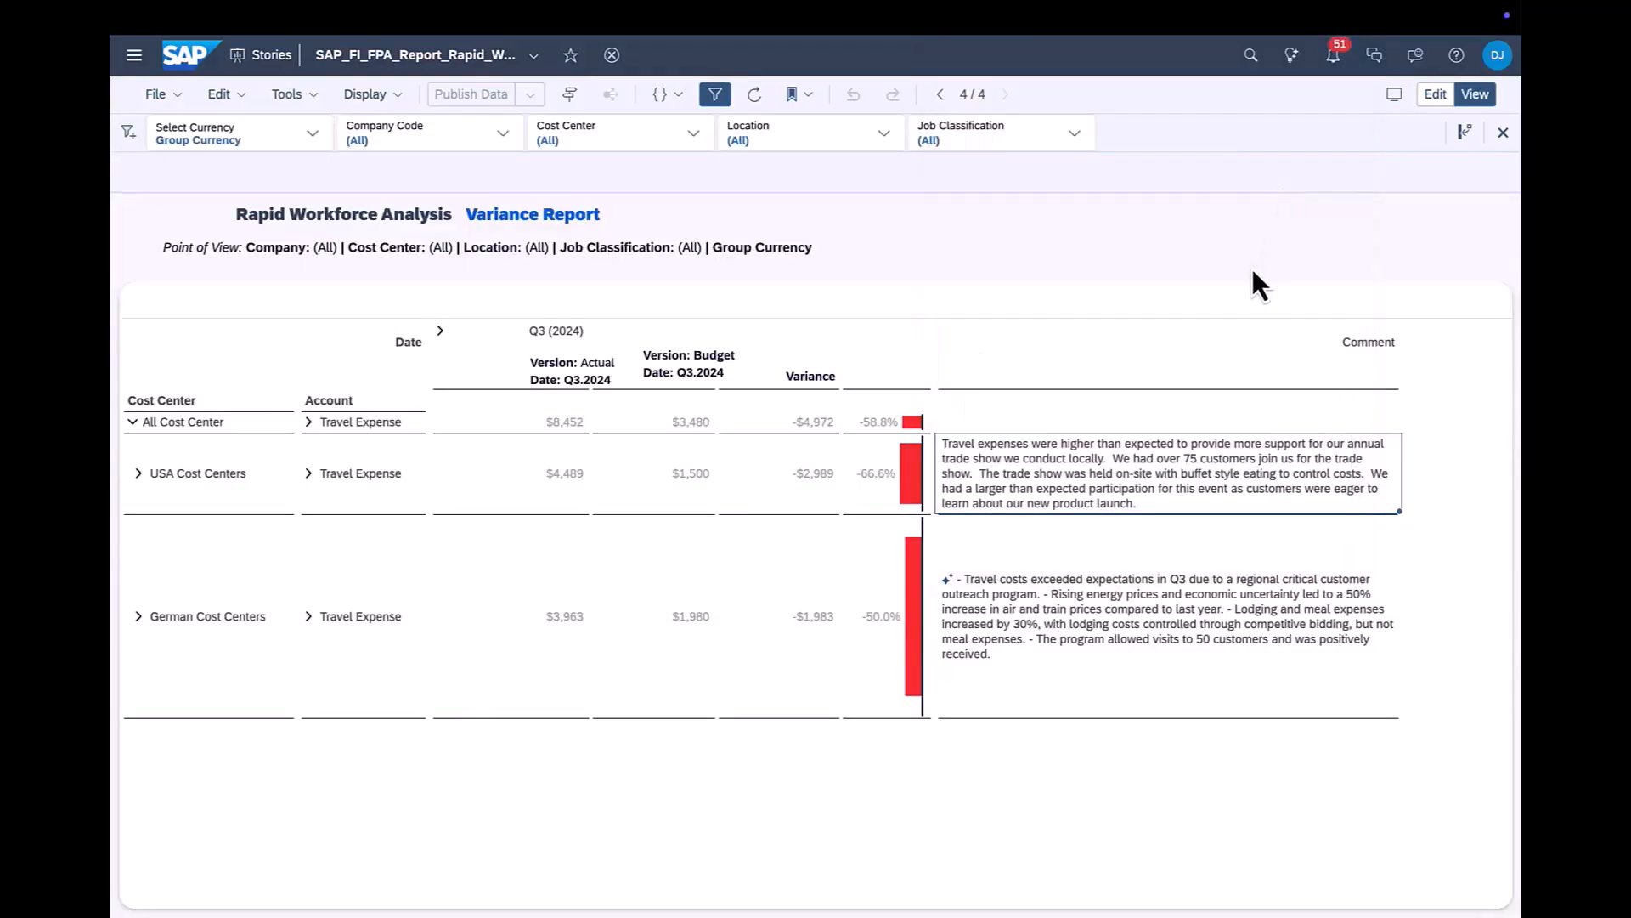
# - Summarize the descendants' comments in English in the All Cost Center row's comment cell
pyautogui.rightClick(996, 417)
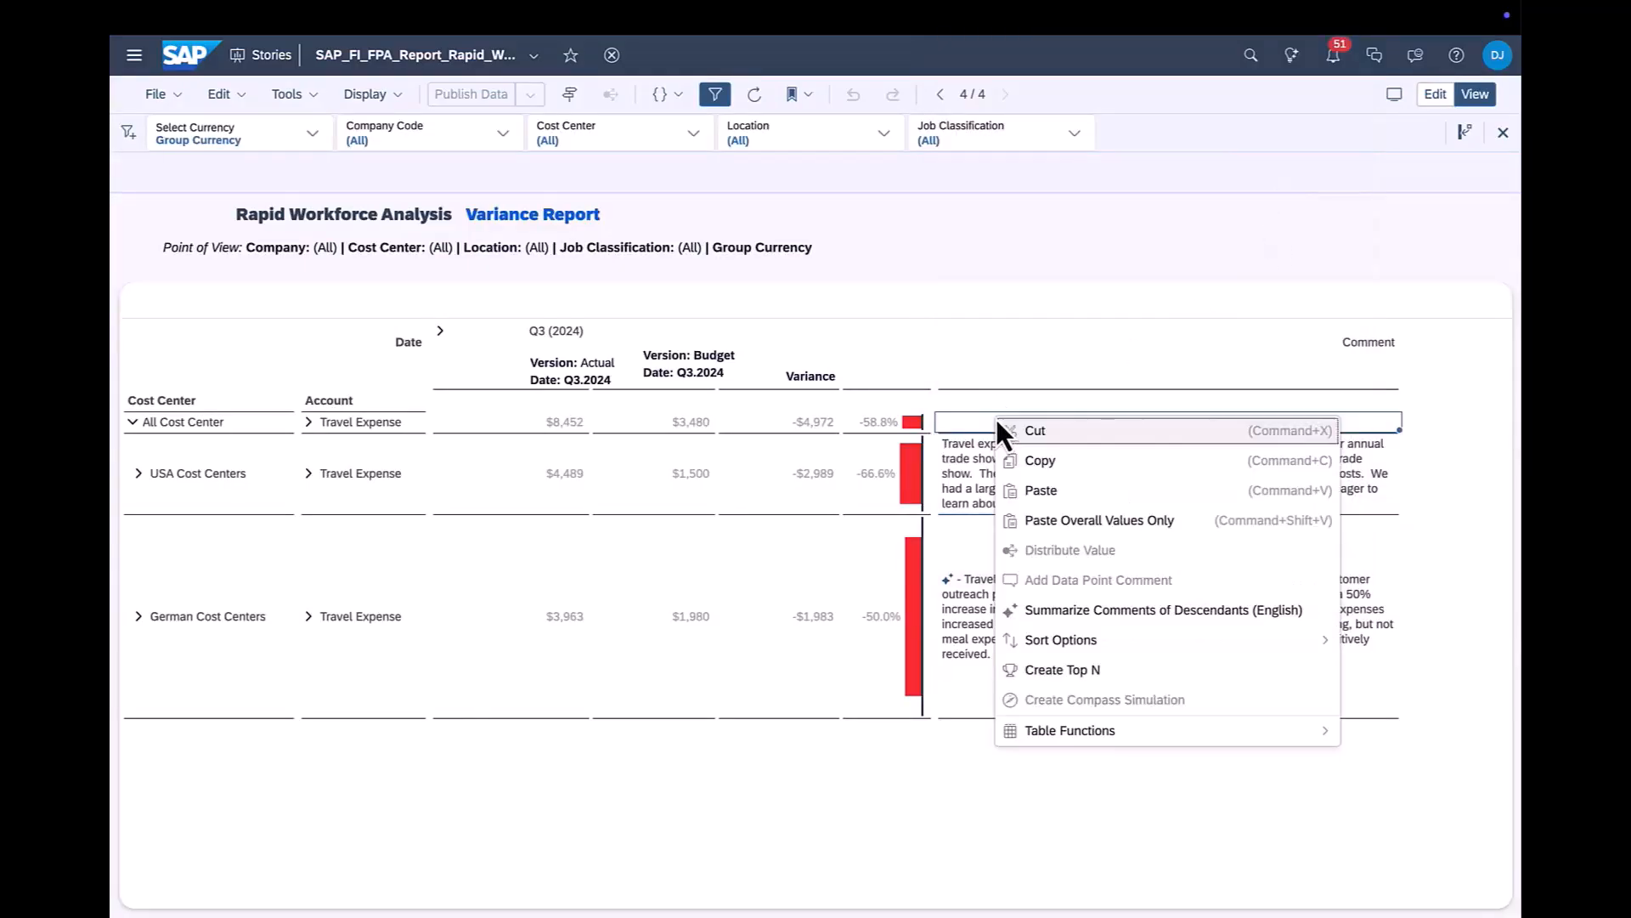
pyautogui.click(1068, 614)
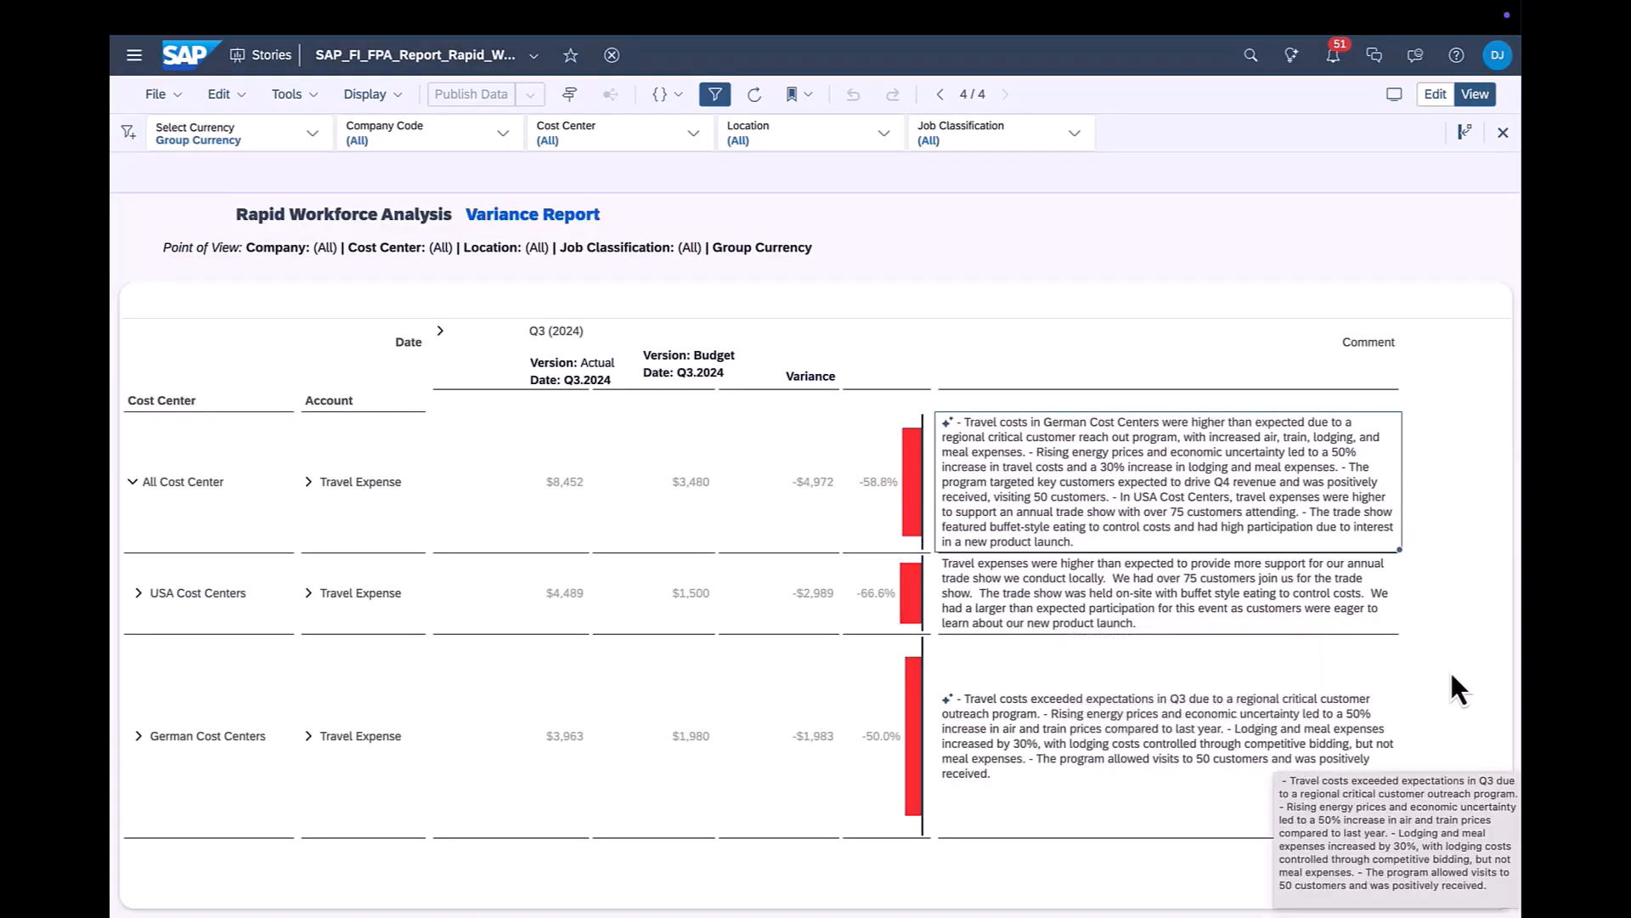
# - Draft the USA Cost Centers data point comment "We will further reduce travel expenses Q4 by eliminating non-customer facing travel."
pyautogui.click(1096, 600)
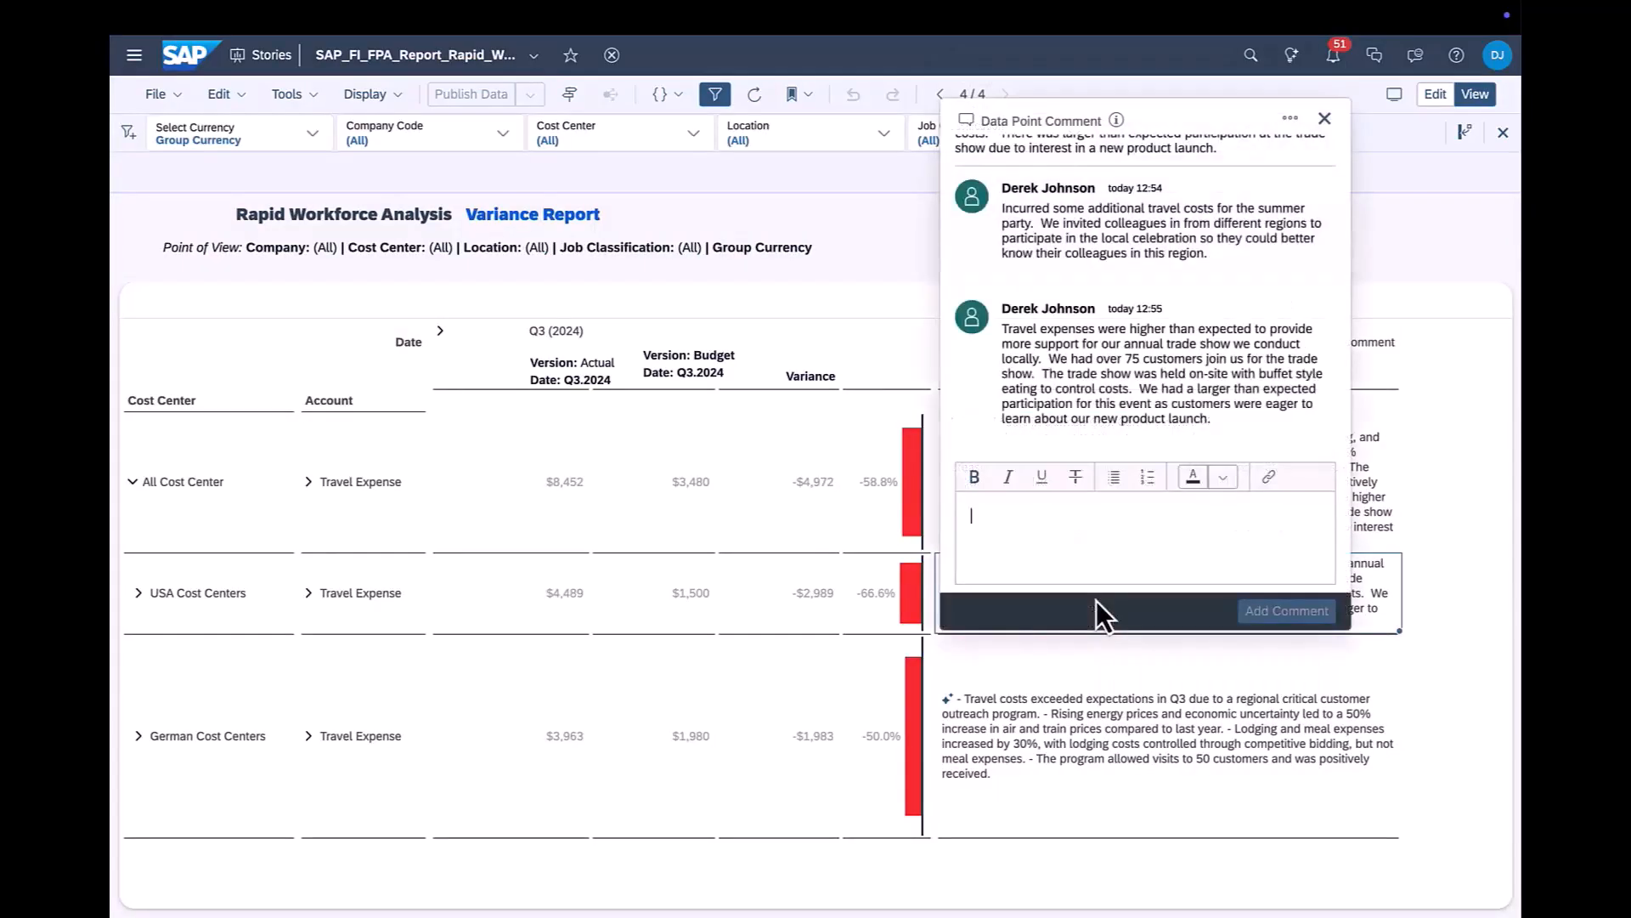
pyautogui.write('We')
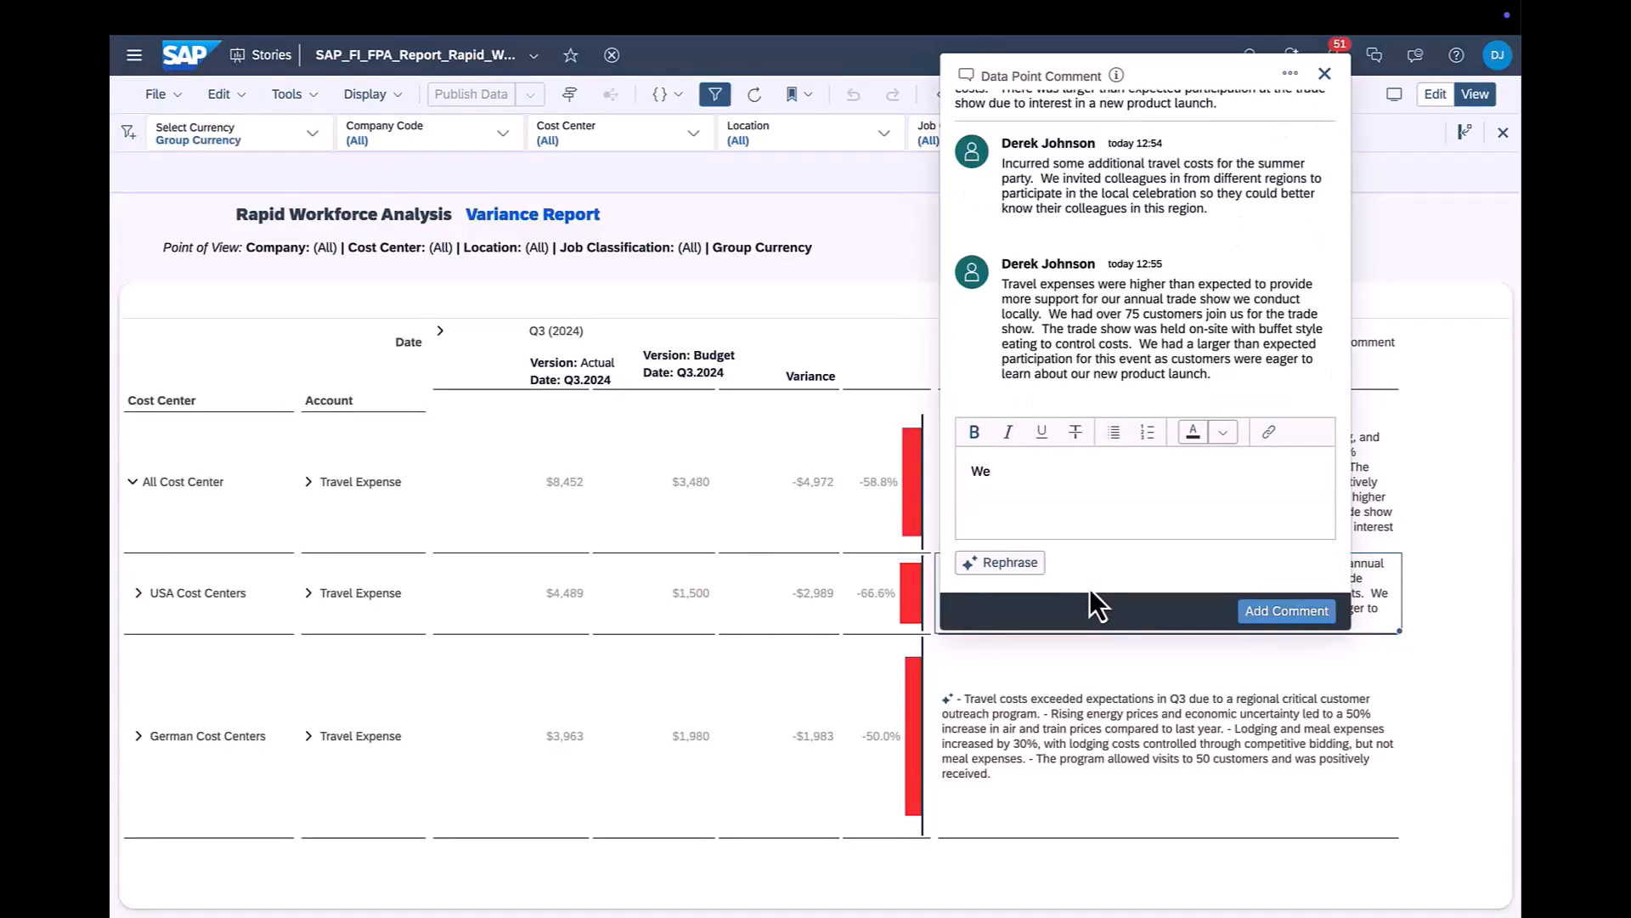
pyautogui.write(' will further reduce travel expe')
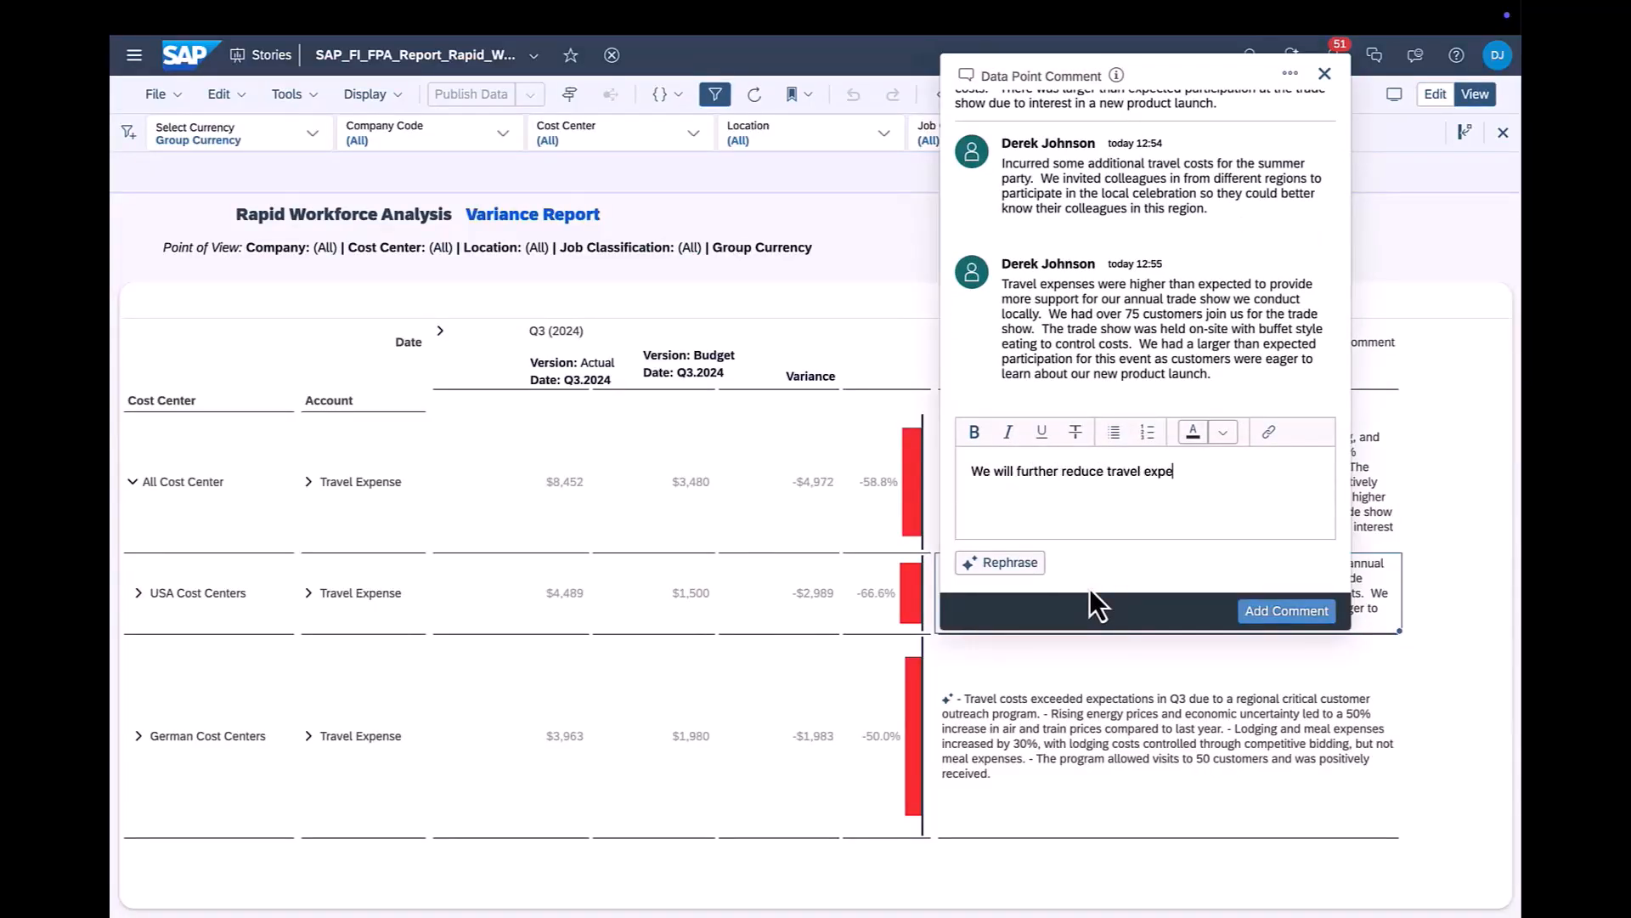
pyautogui.write('nses Q4 by eliminating non-customer facing travel.')
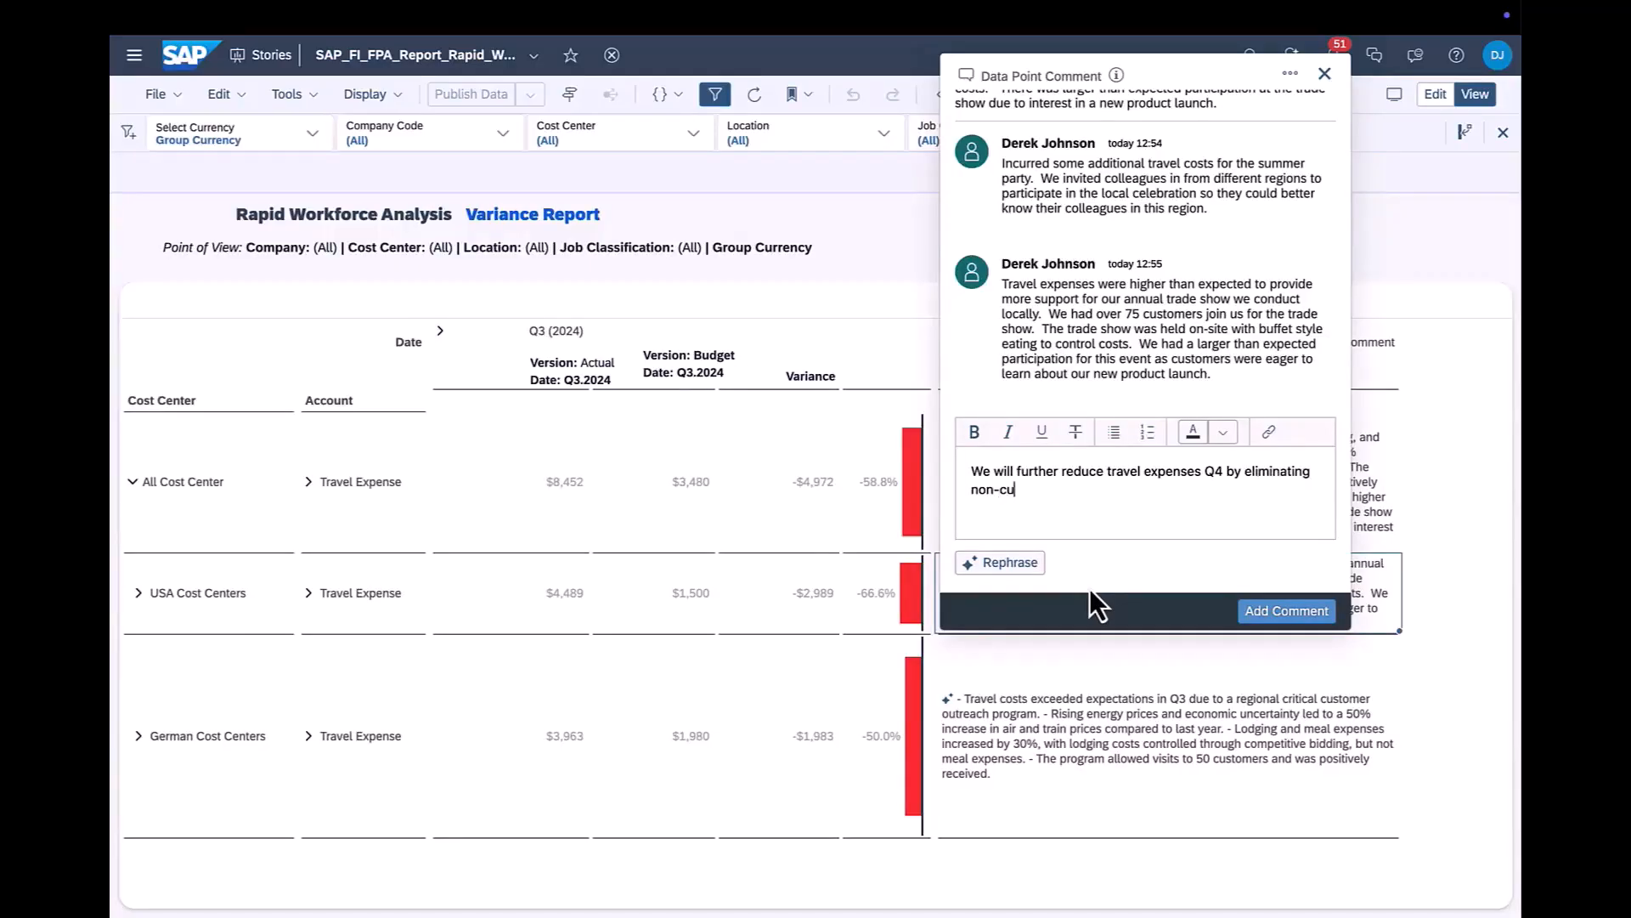
# - Rephrase the drafted USA Cost Centers comment with AI, add it to the thread and close the comment window
pyautogui.click(1008, 564)
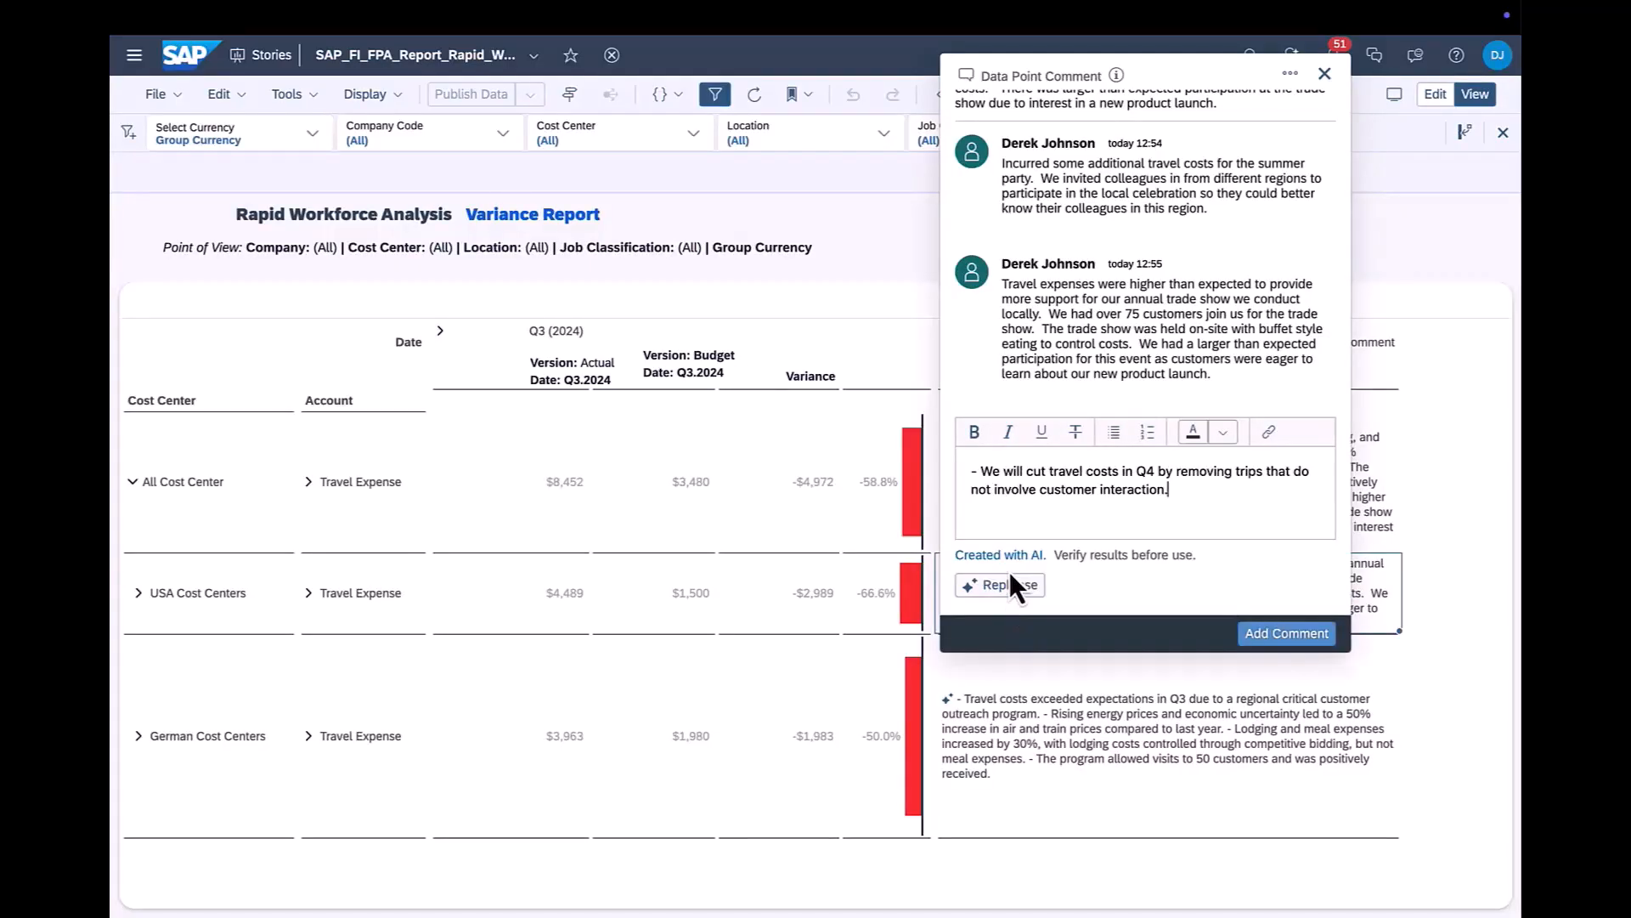
pyautogui.click(1283, 634)
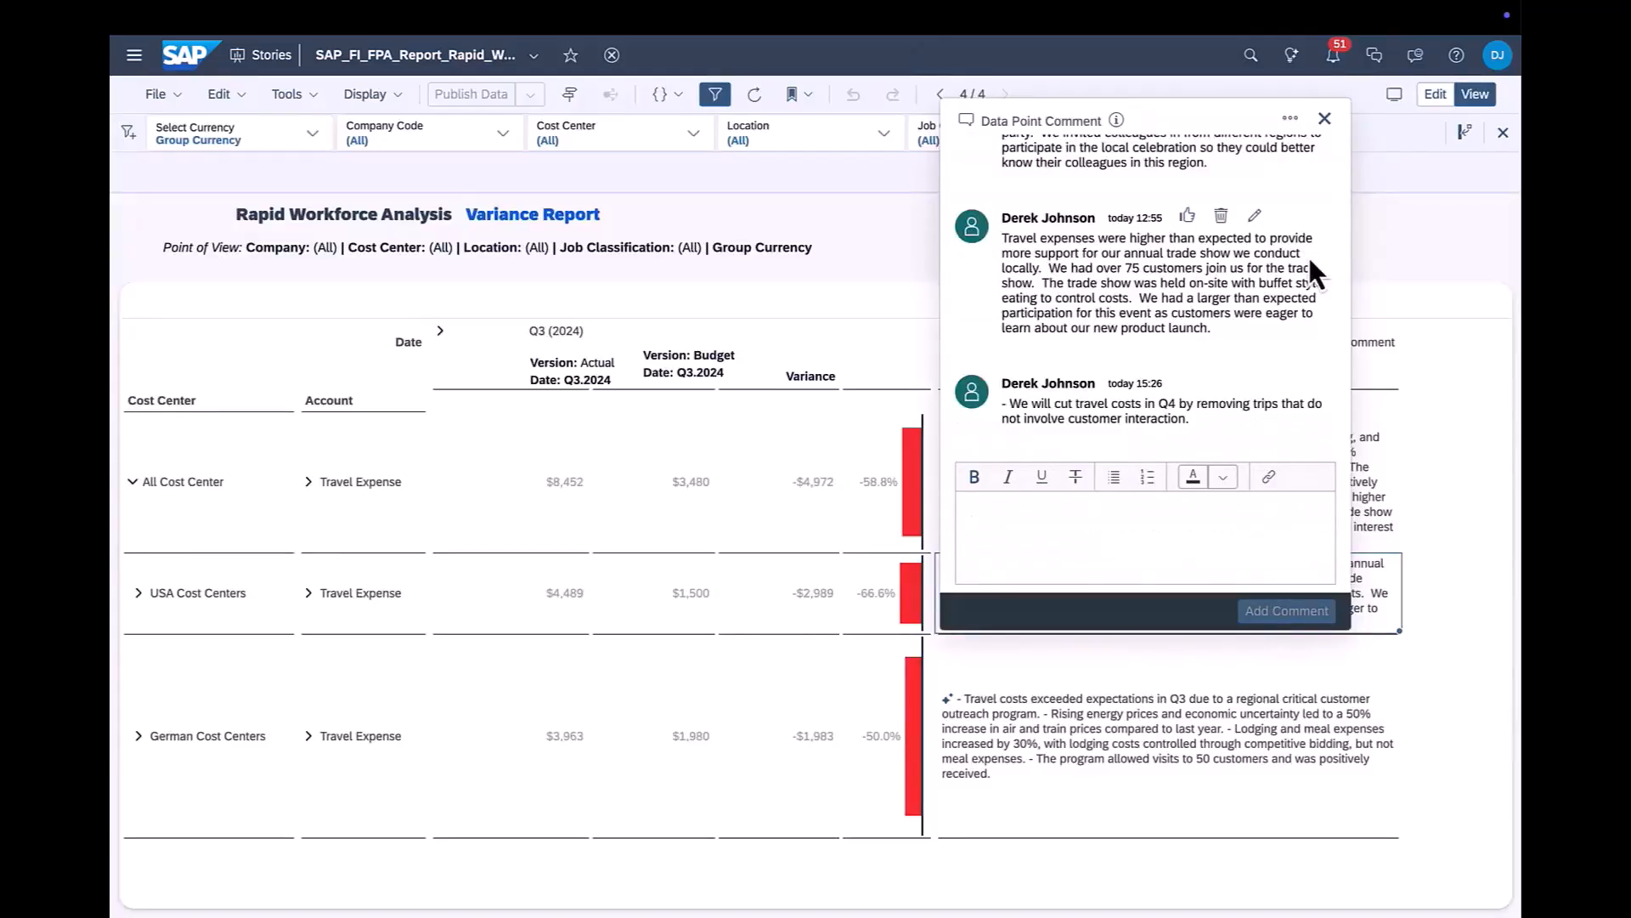
pyautogui.click(1324, 119)
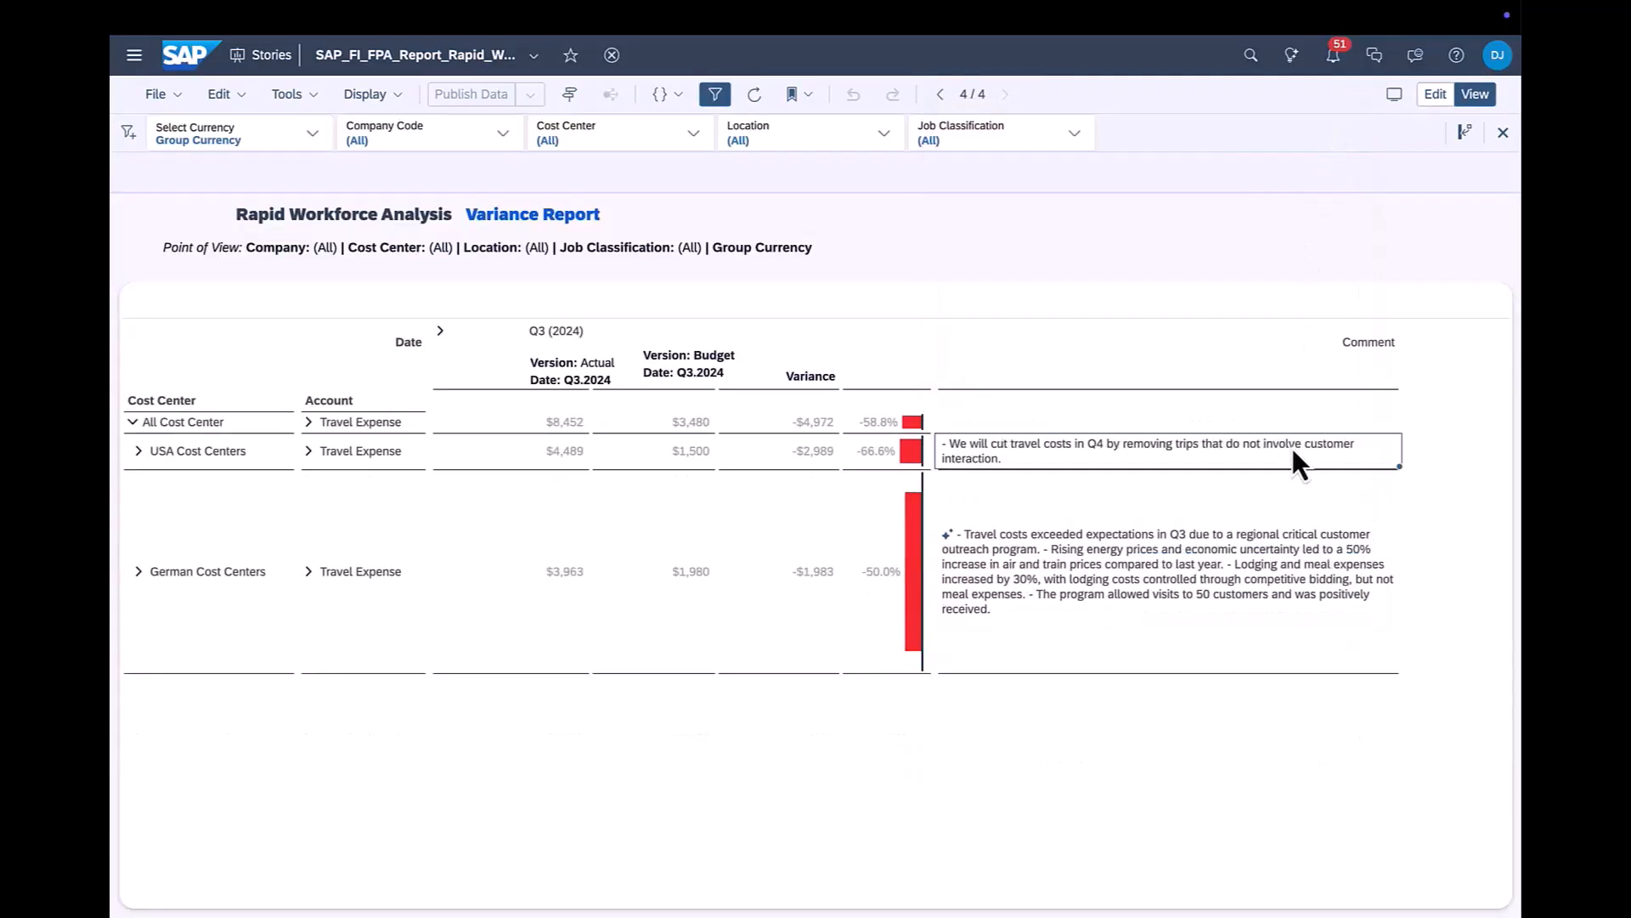
# - Regenerate the English summary of the descendants' comments in the All Cost Center row's empty comment cell
pyautogui.rightClick(1114, 421)
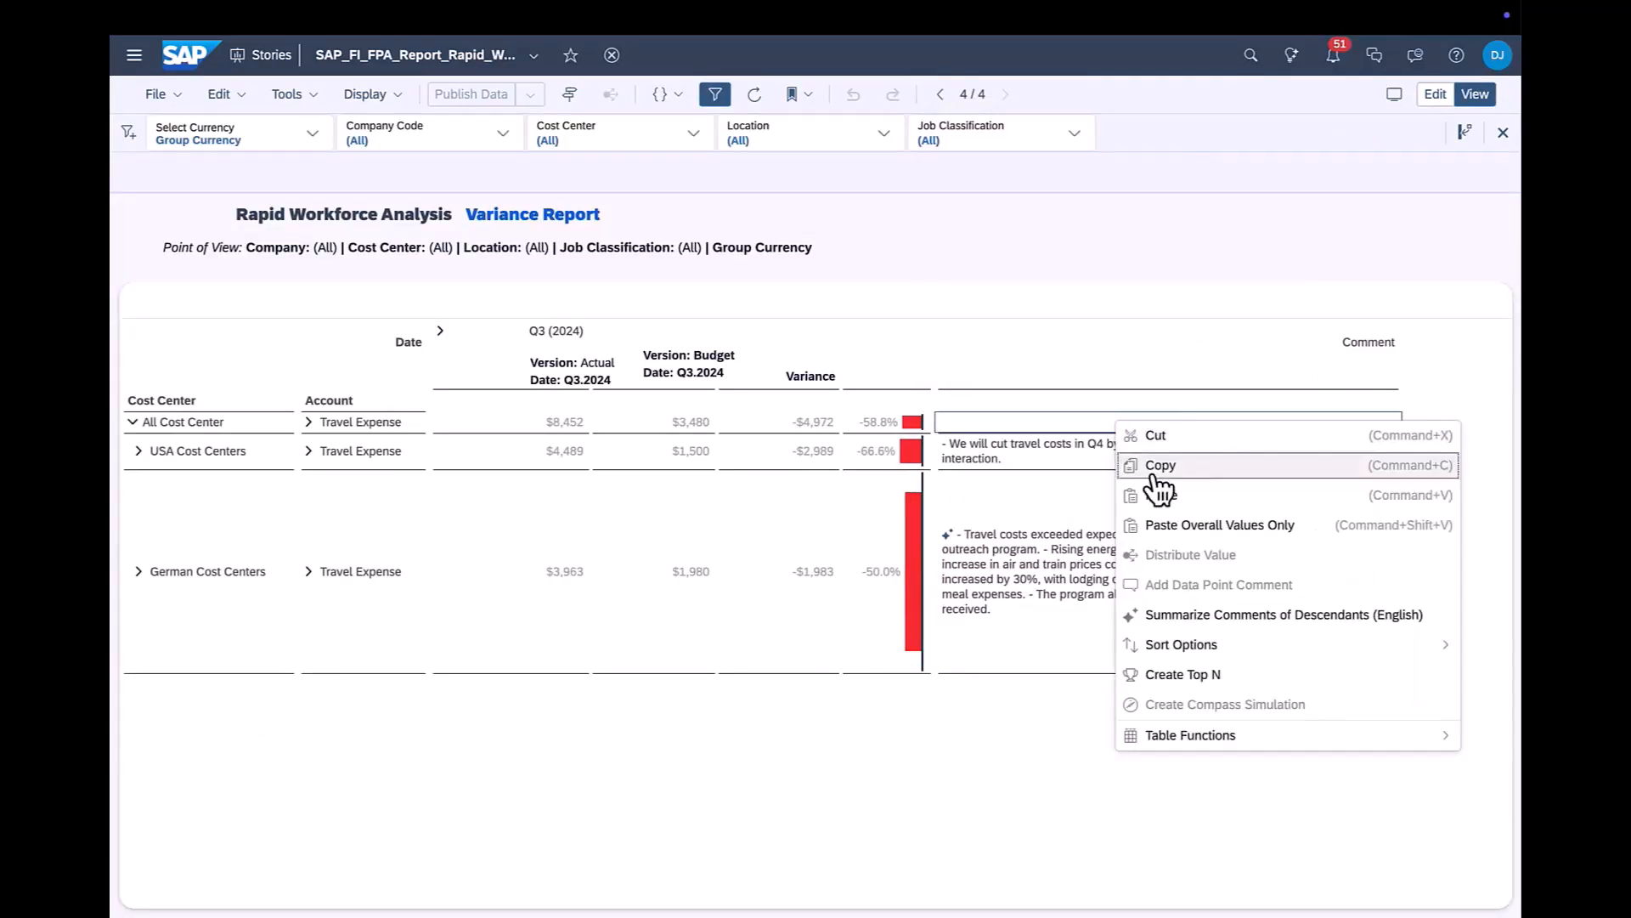
pyautogui.click(1210, 618)
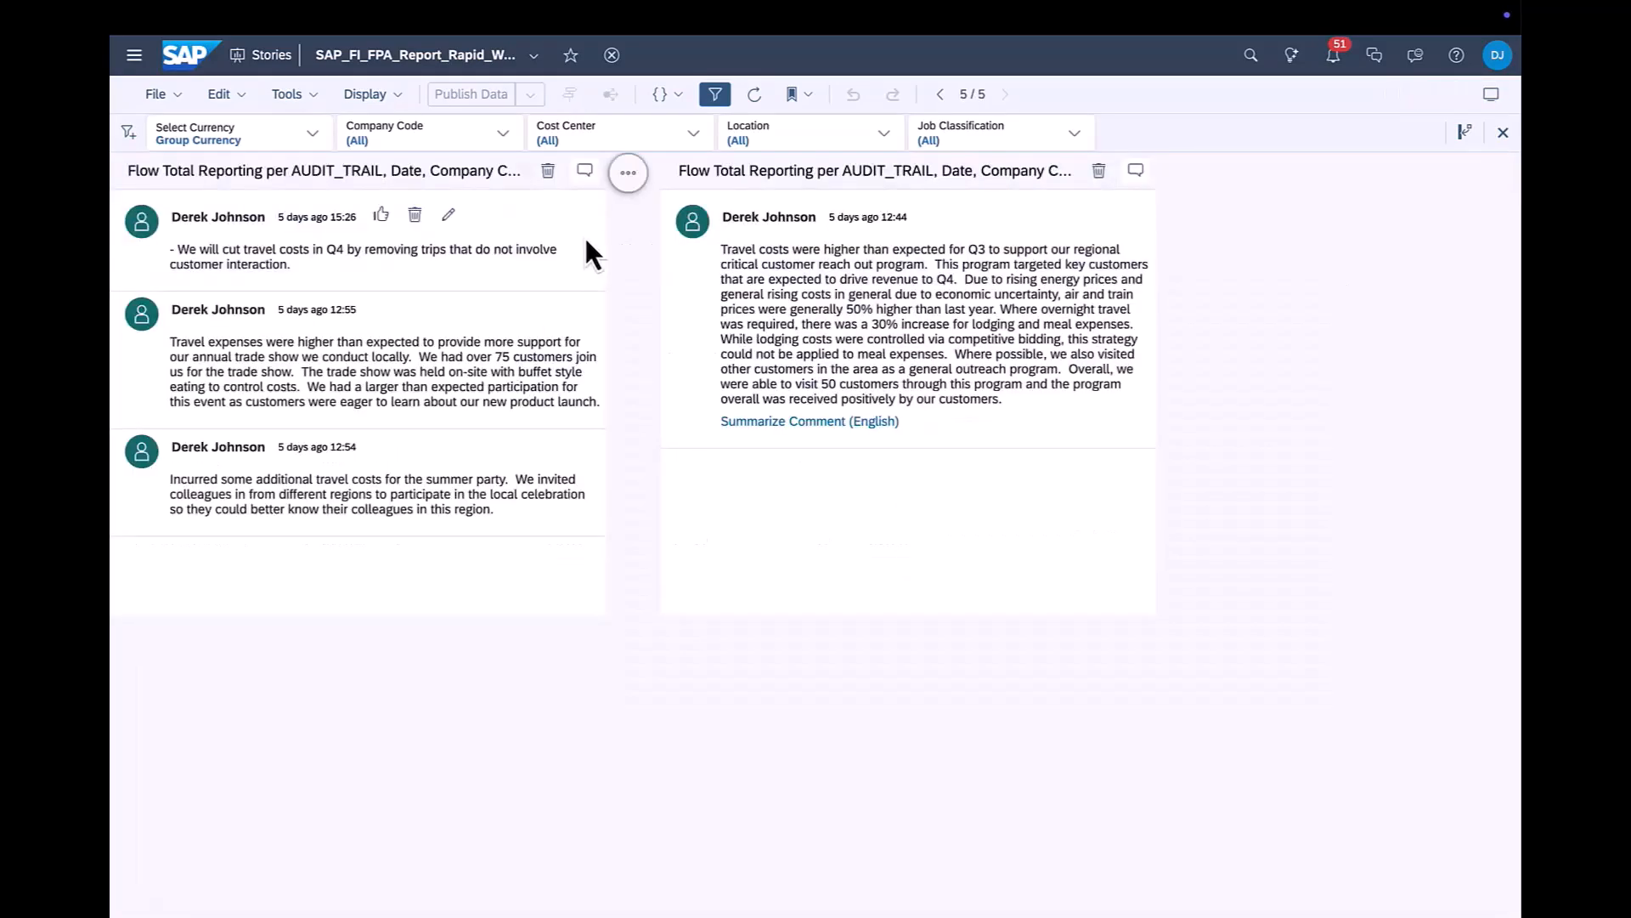
# - On page 5, summarize the travel expense comment thread and the regional customer reach out program comment in English
pyautogui.click(628, 175)
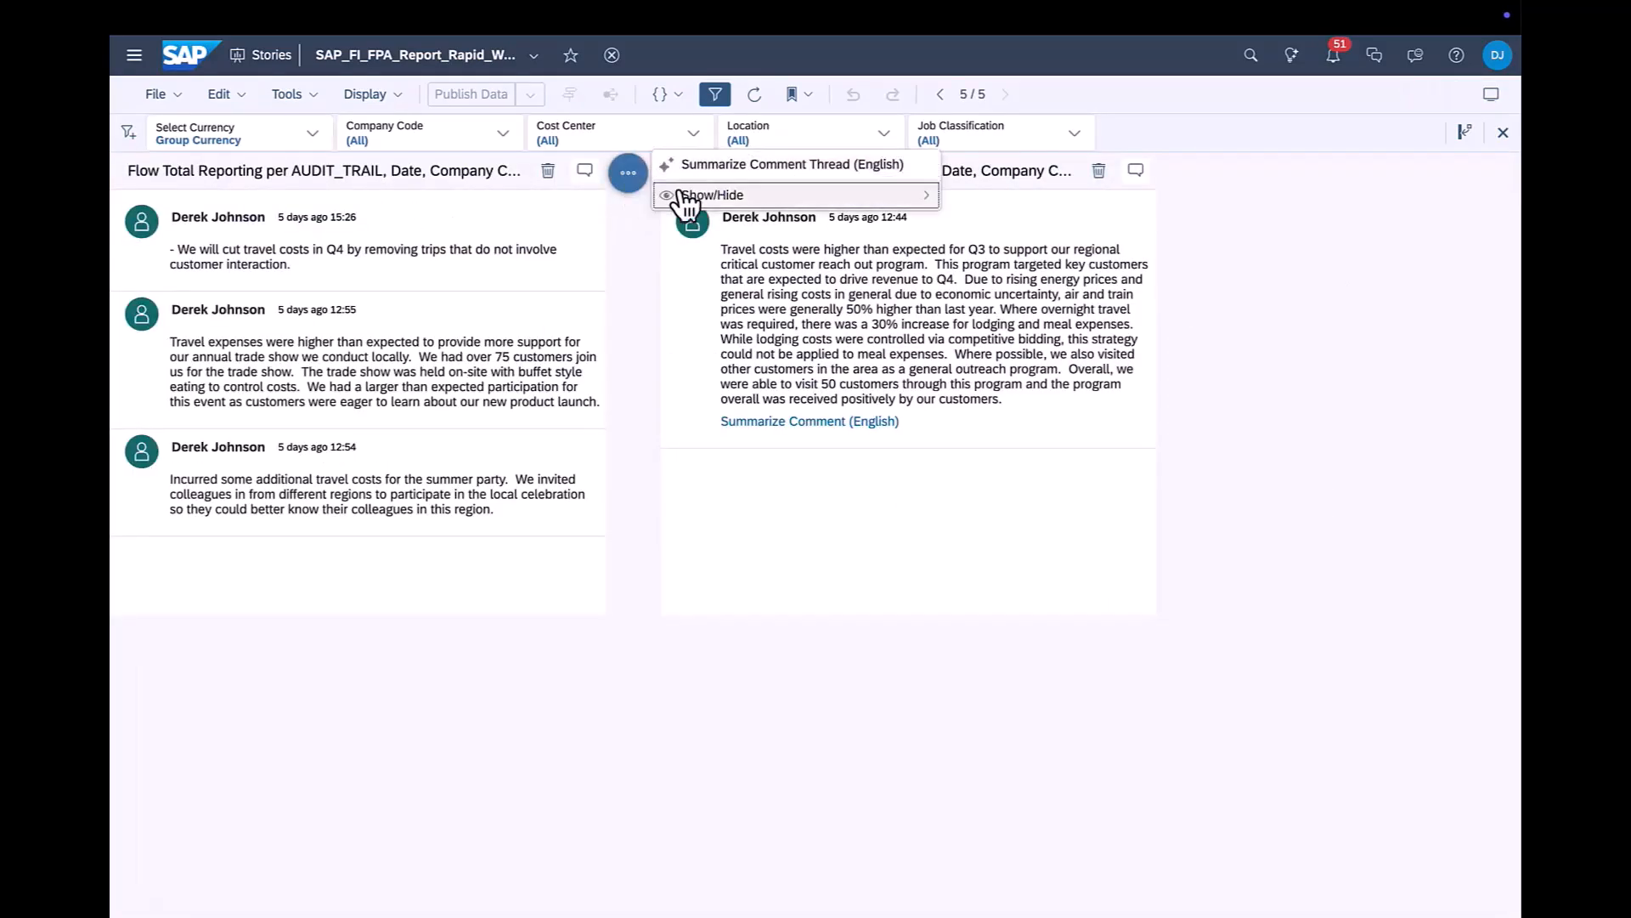
pyautogui.click(721, 165)
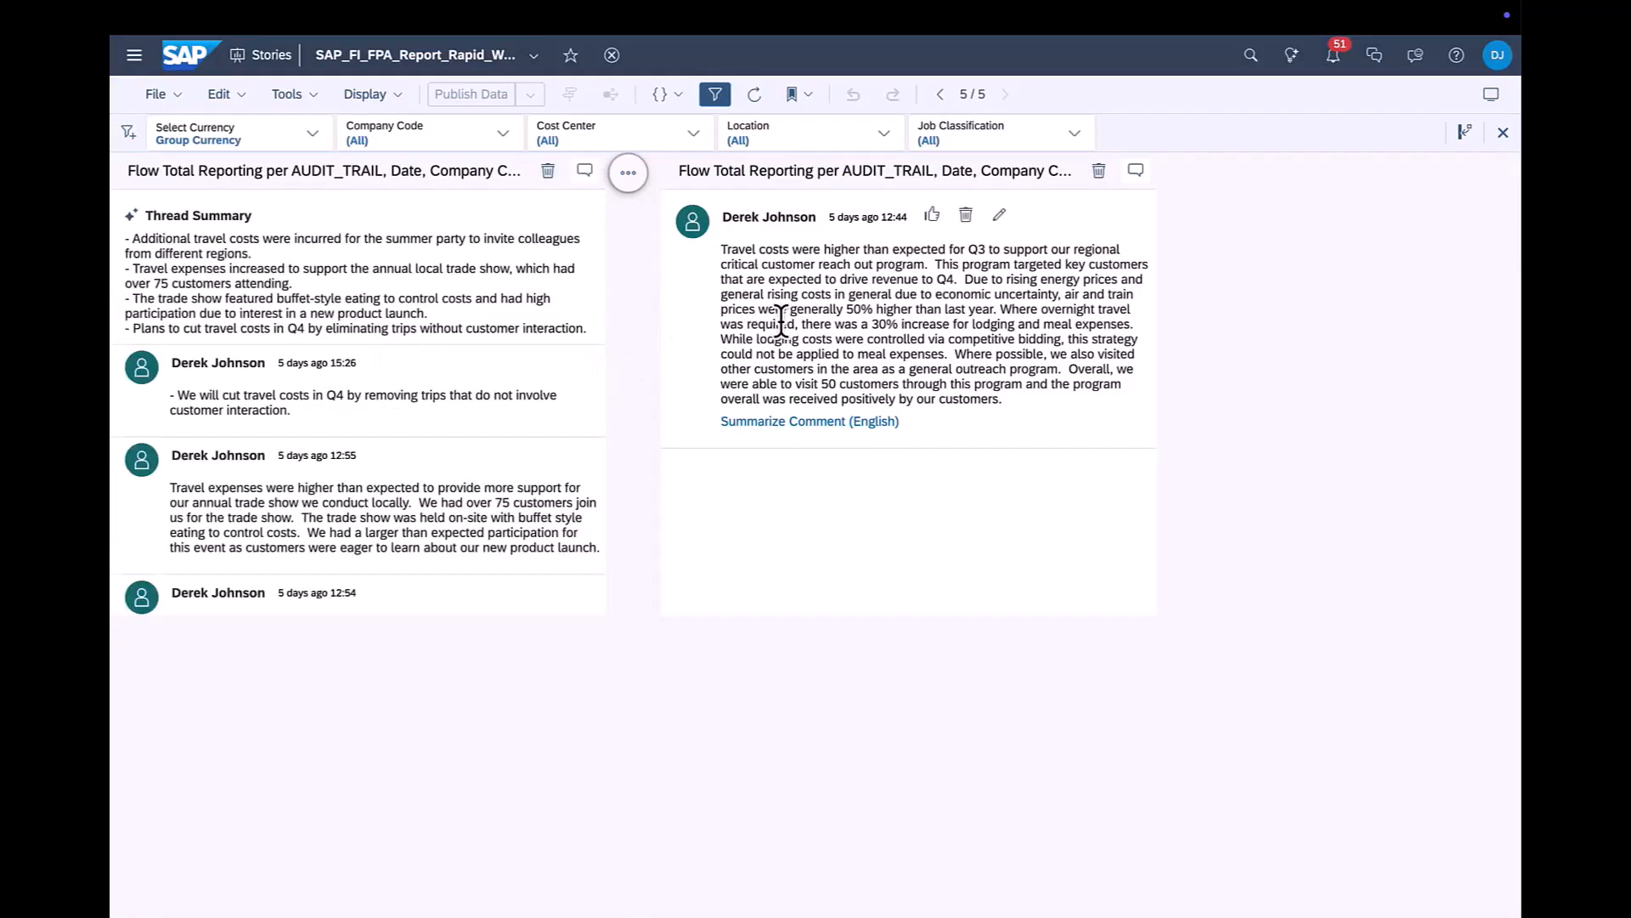
pyautogui.click(856, 422)
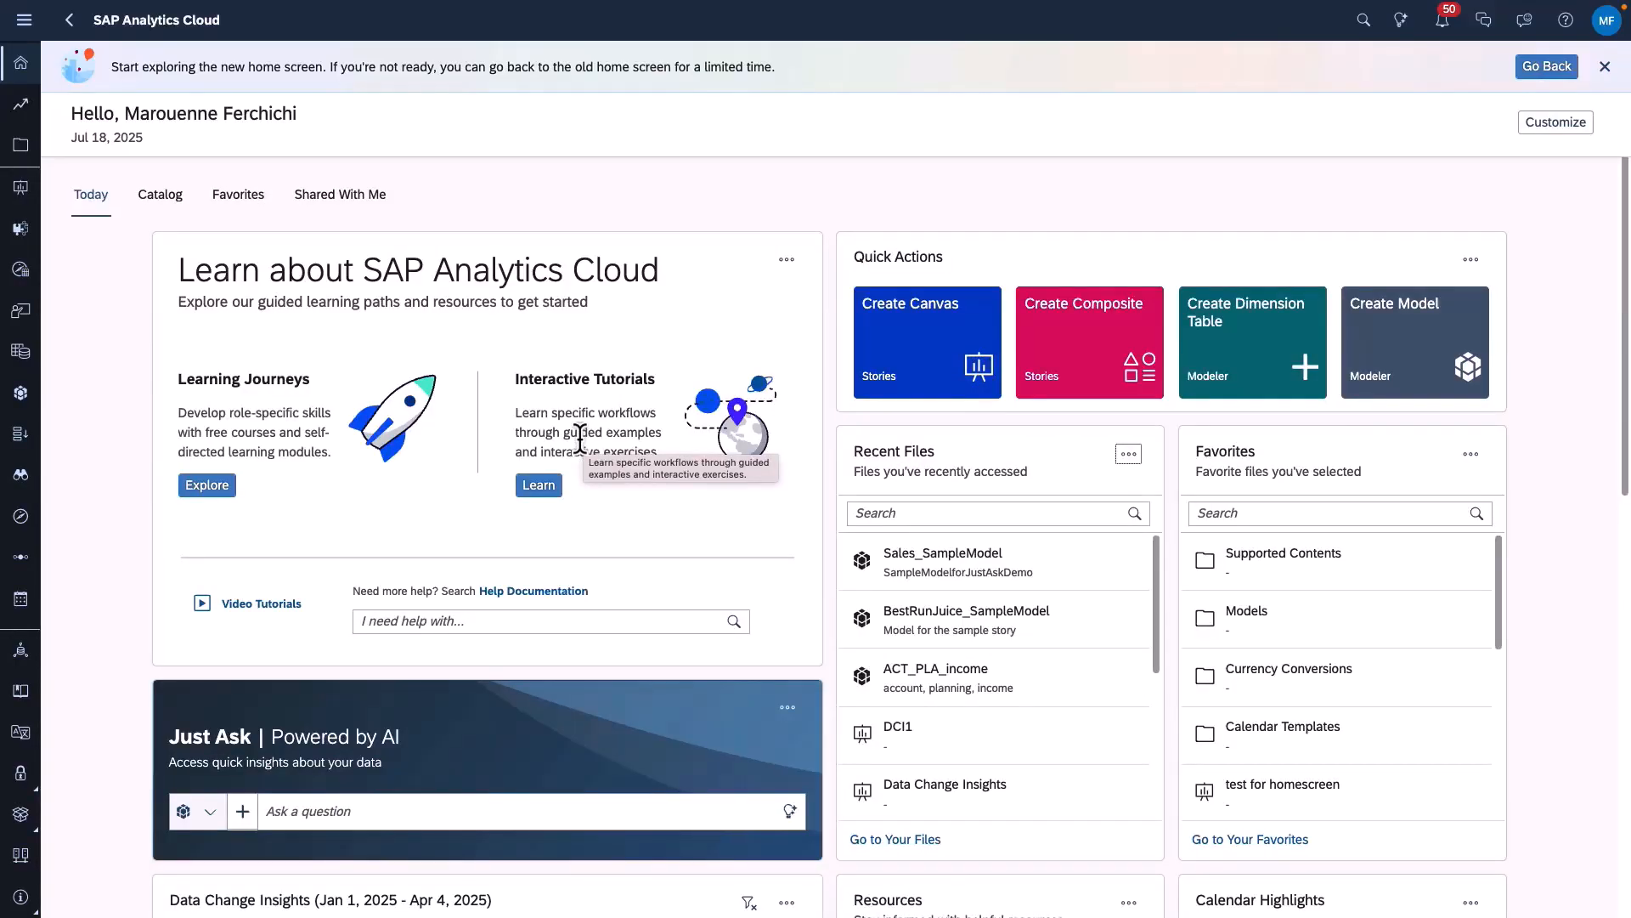
# - Examine which actions the Quick Actions card on the home screen can offer, and leave its selection unchanged
pyautogui.click(433, 621)
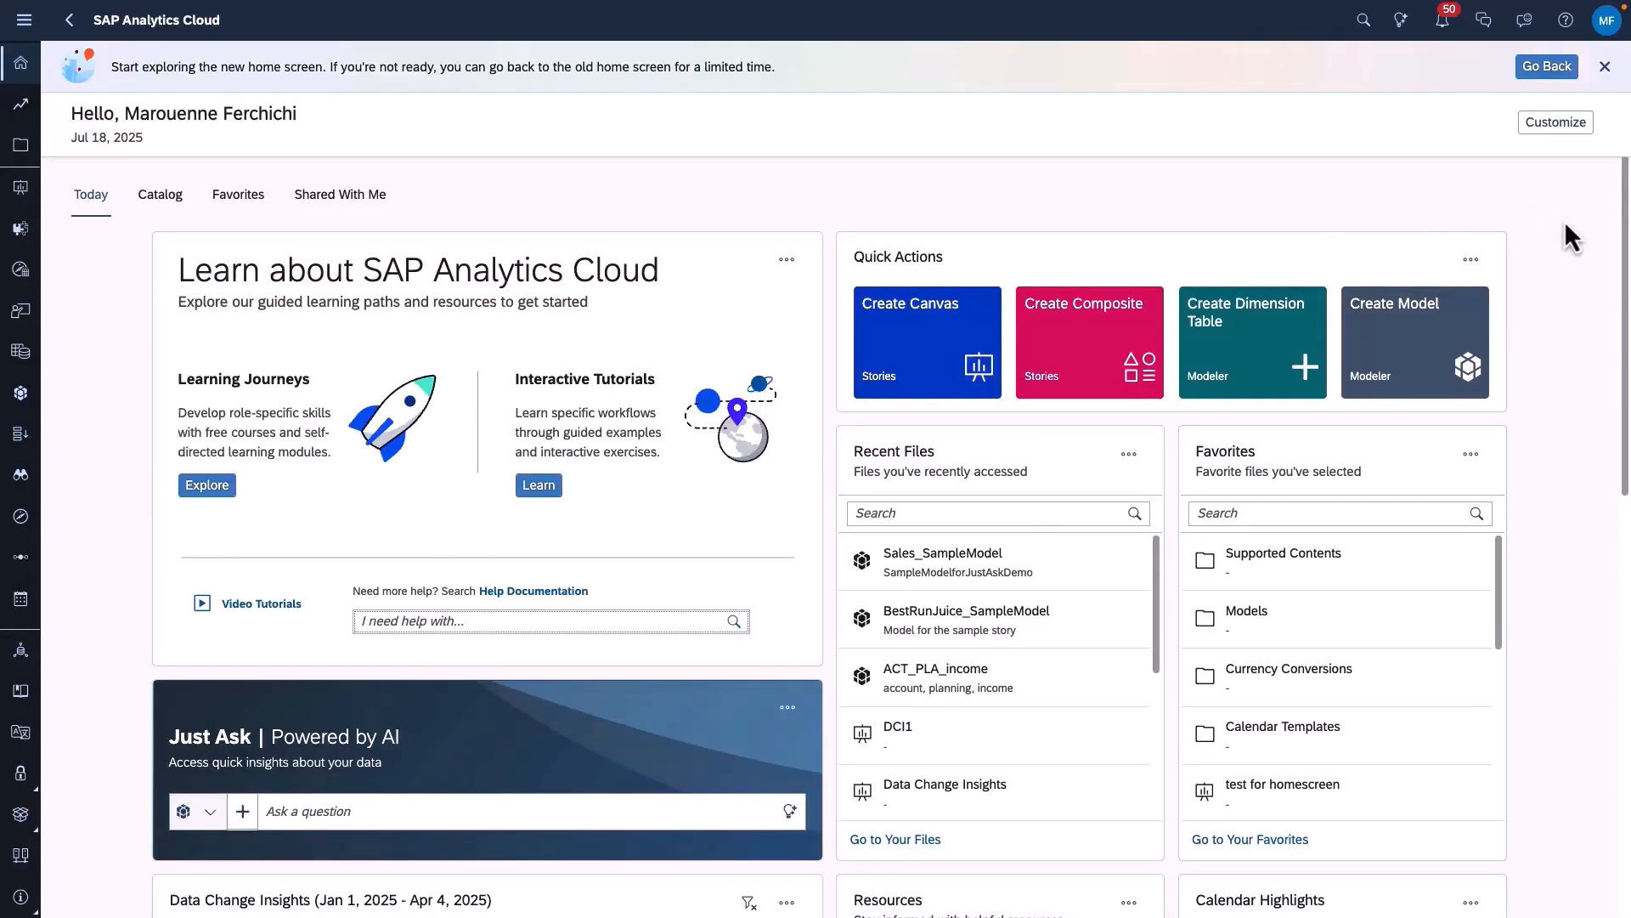
pyautogui.click(1471, 260)
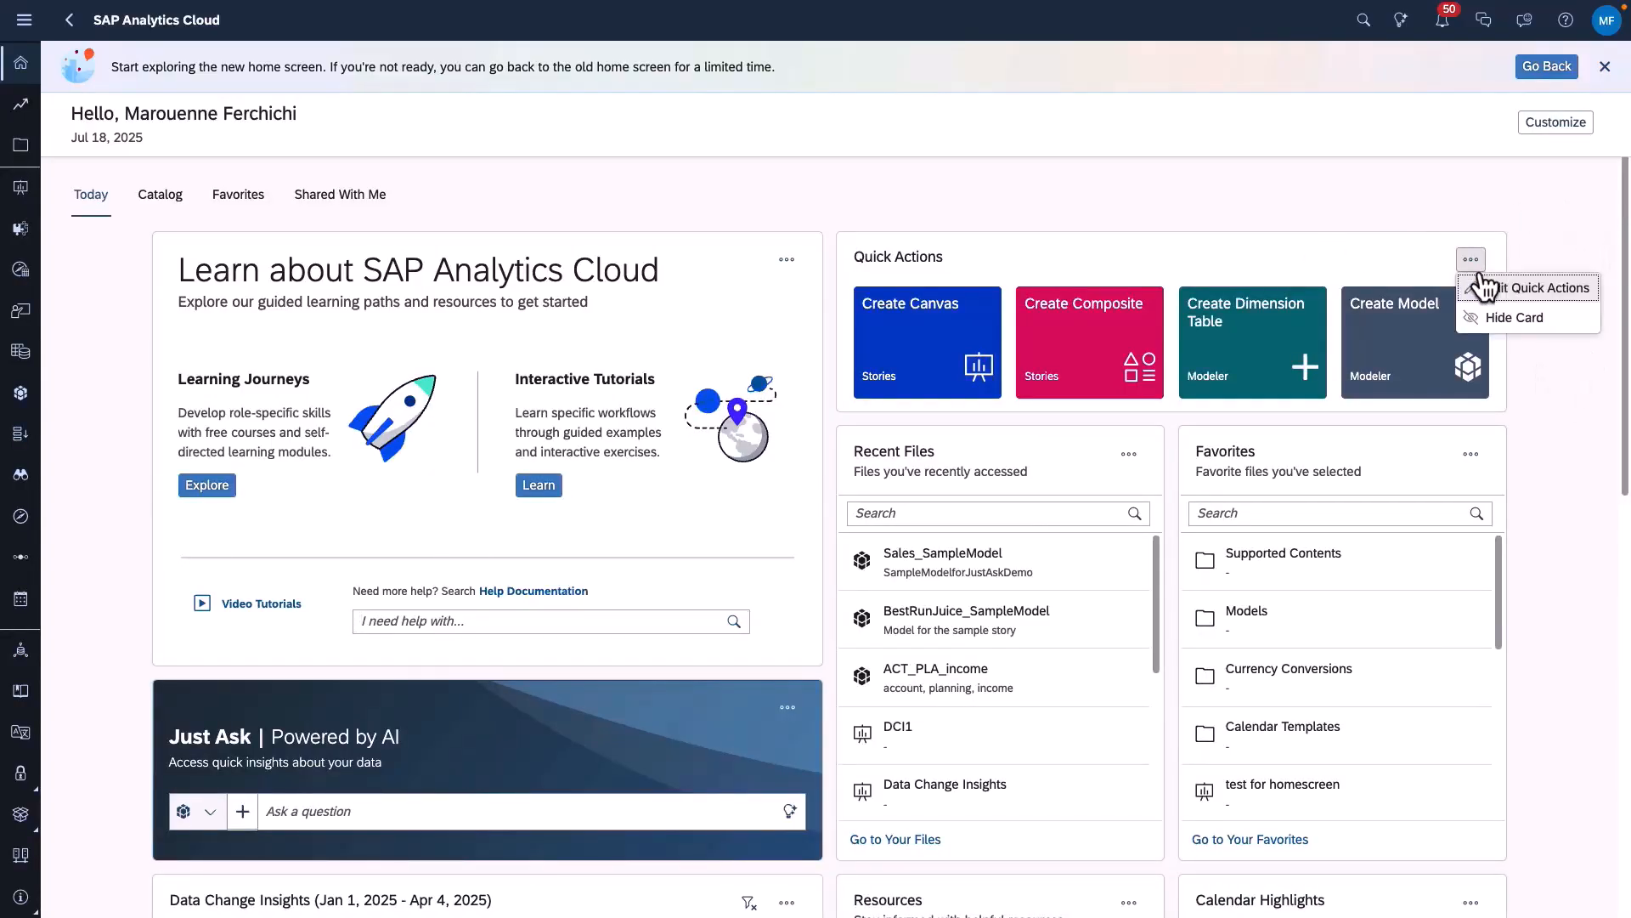
pyautogui.click(1500, 285)
pyautogui.scroll(-5, 985, 540)
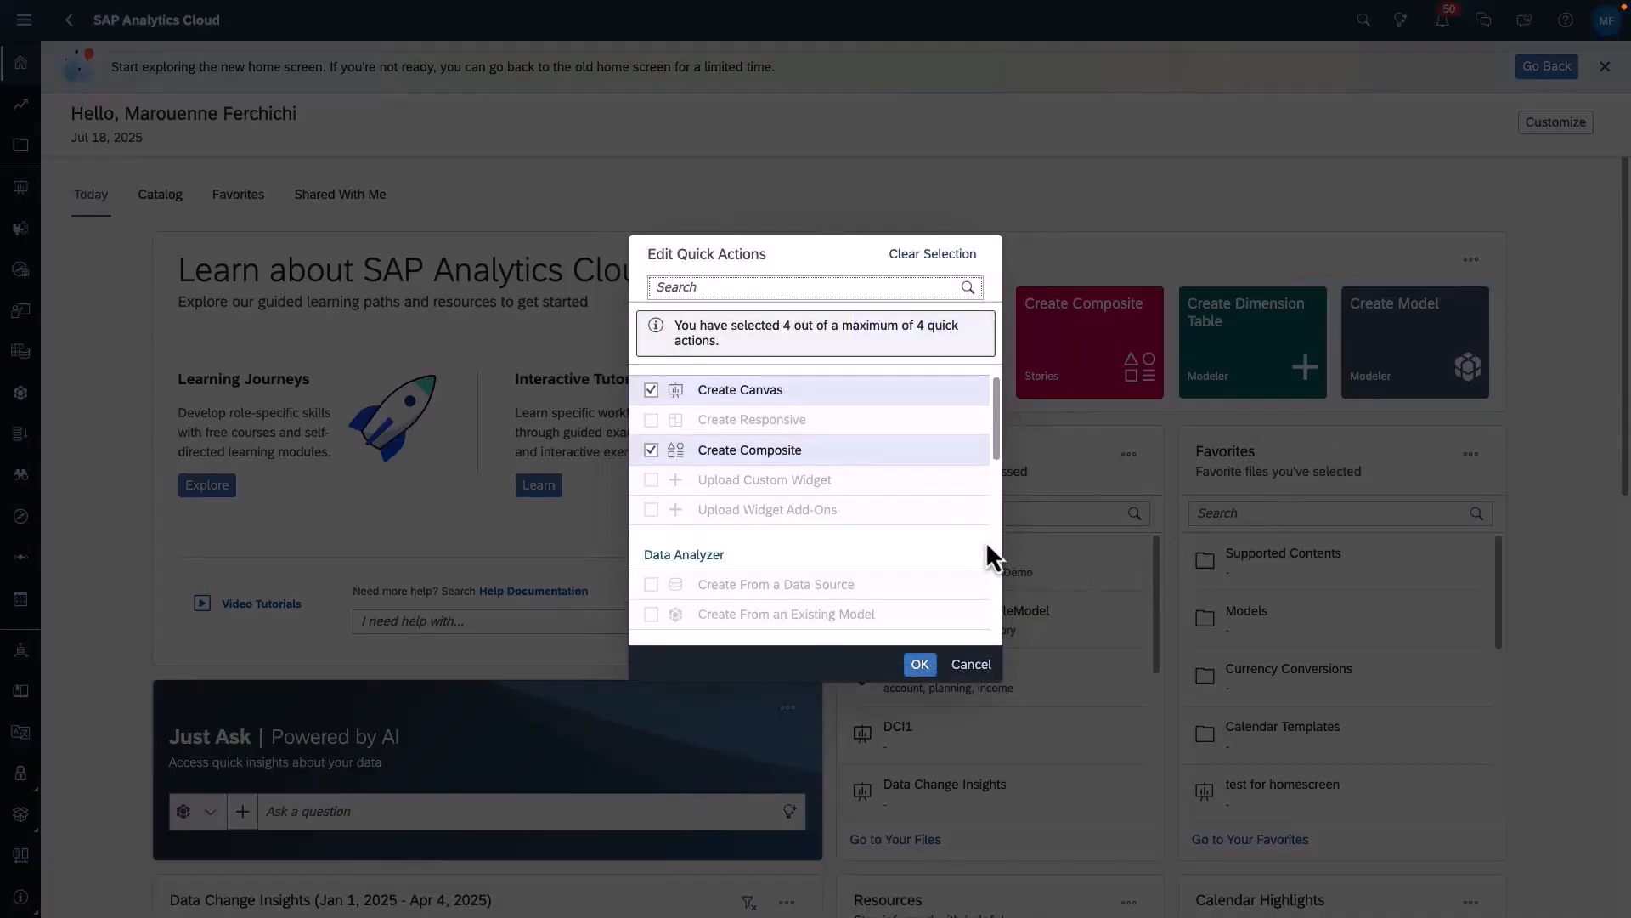
pyautogui.scroll(5, 986, 540)
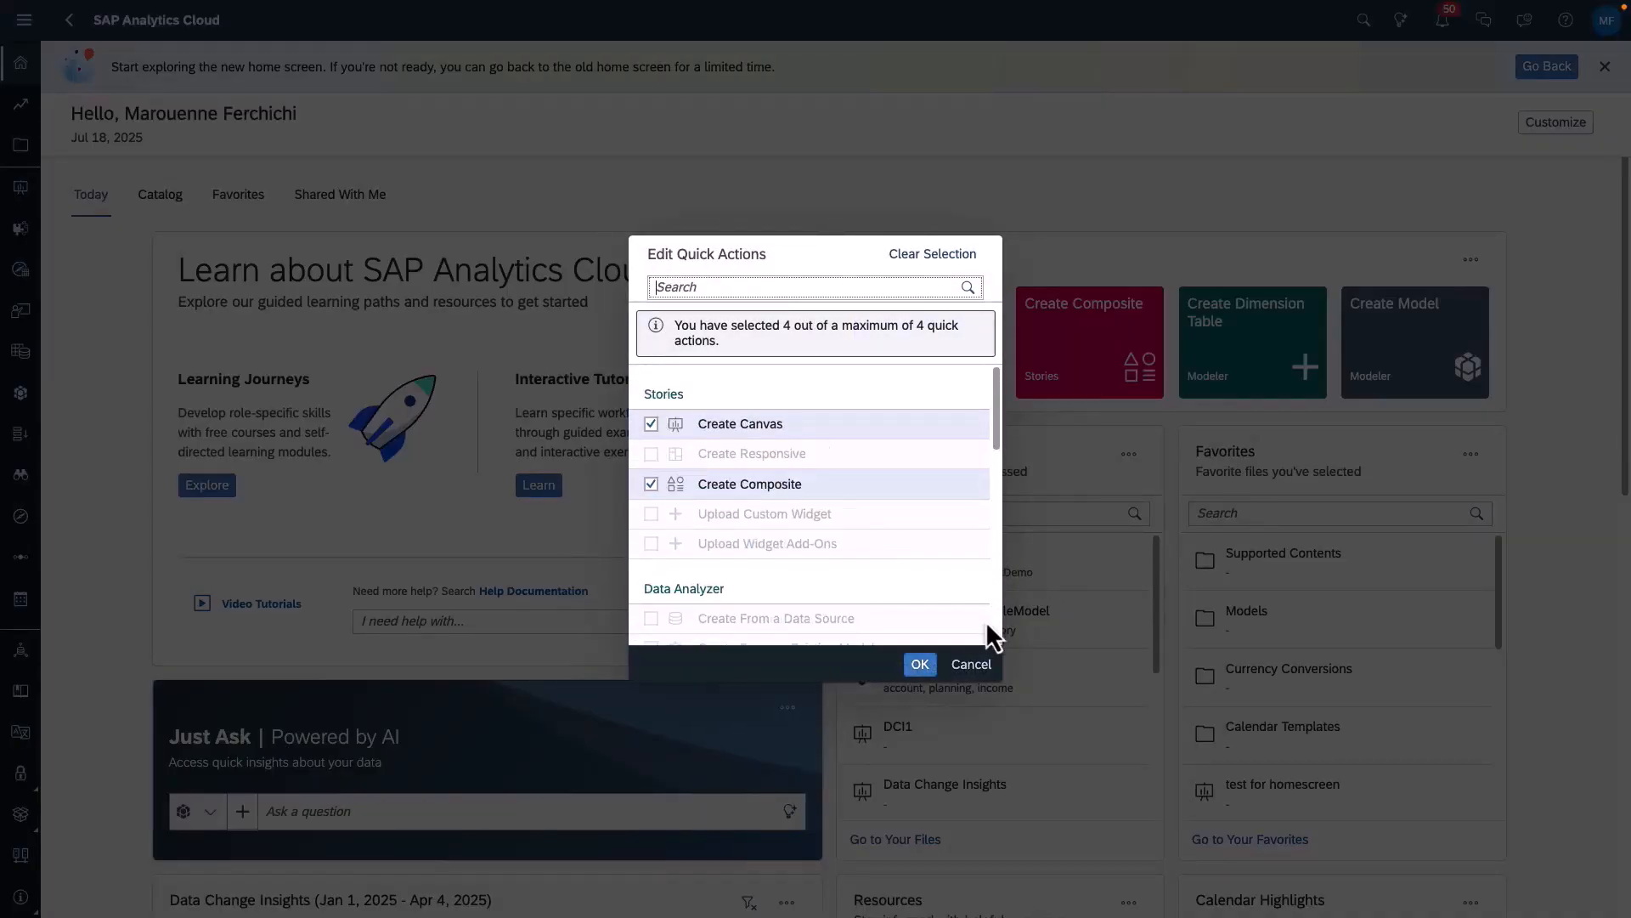
pyautogui.click(972, 666)
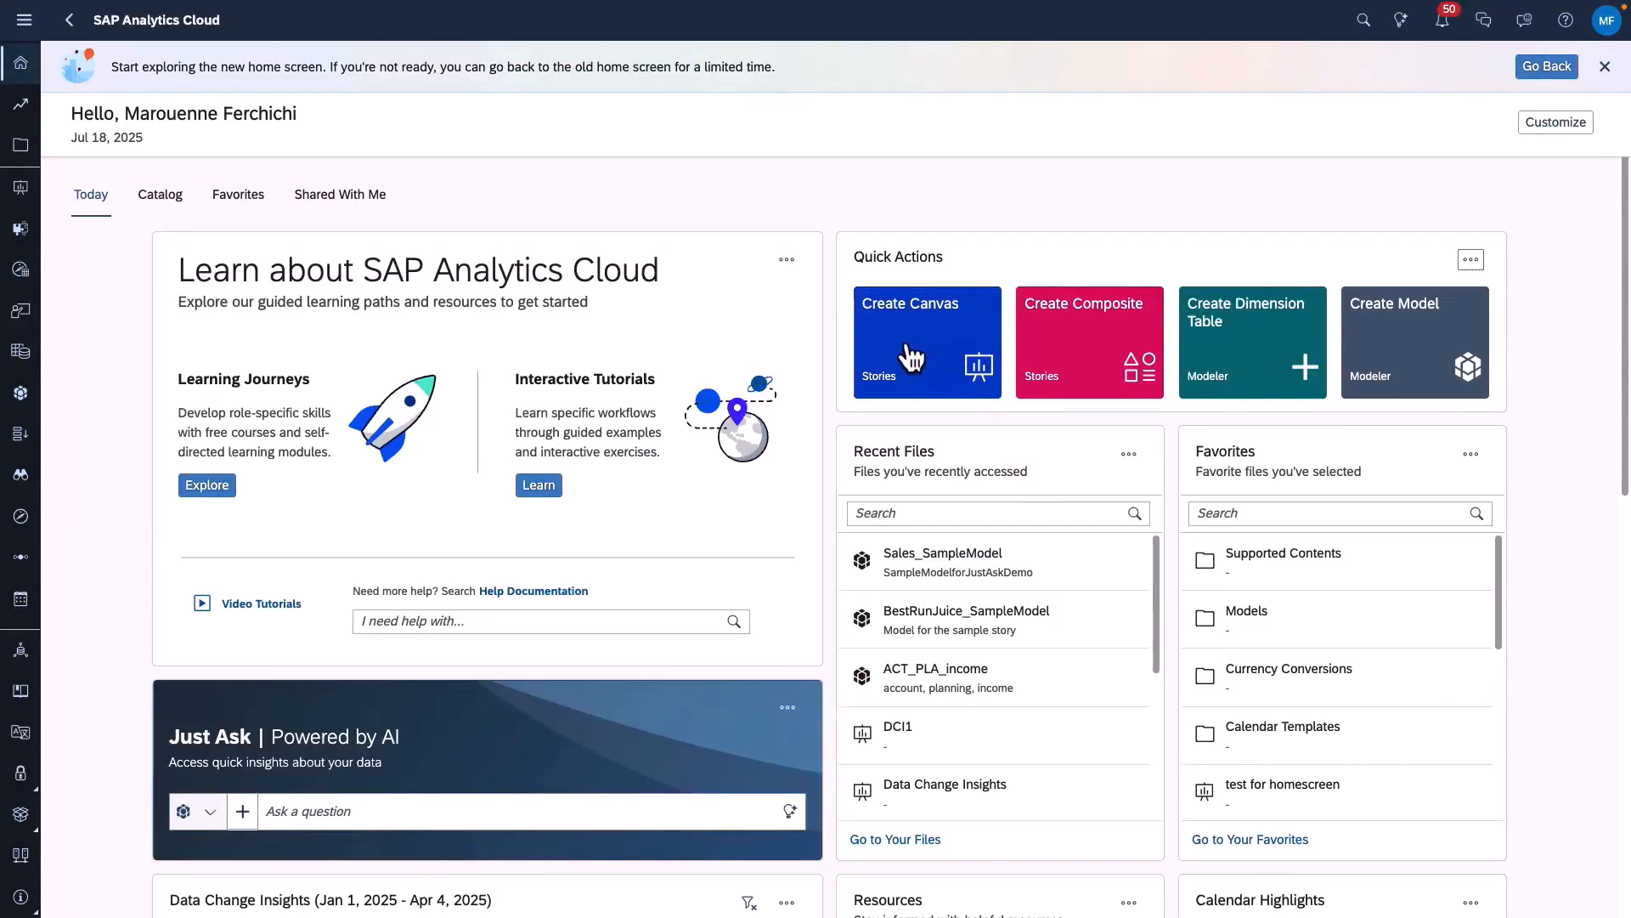
# - Create a new canvas story from the home screen's Quick Actions card and return to the home screen
pyautogui.click(914, 333)
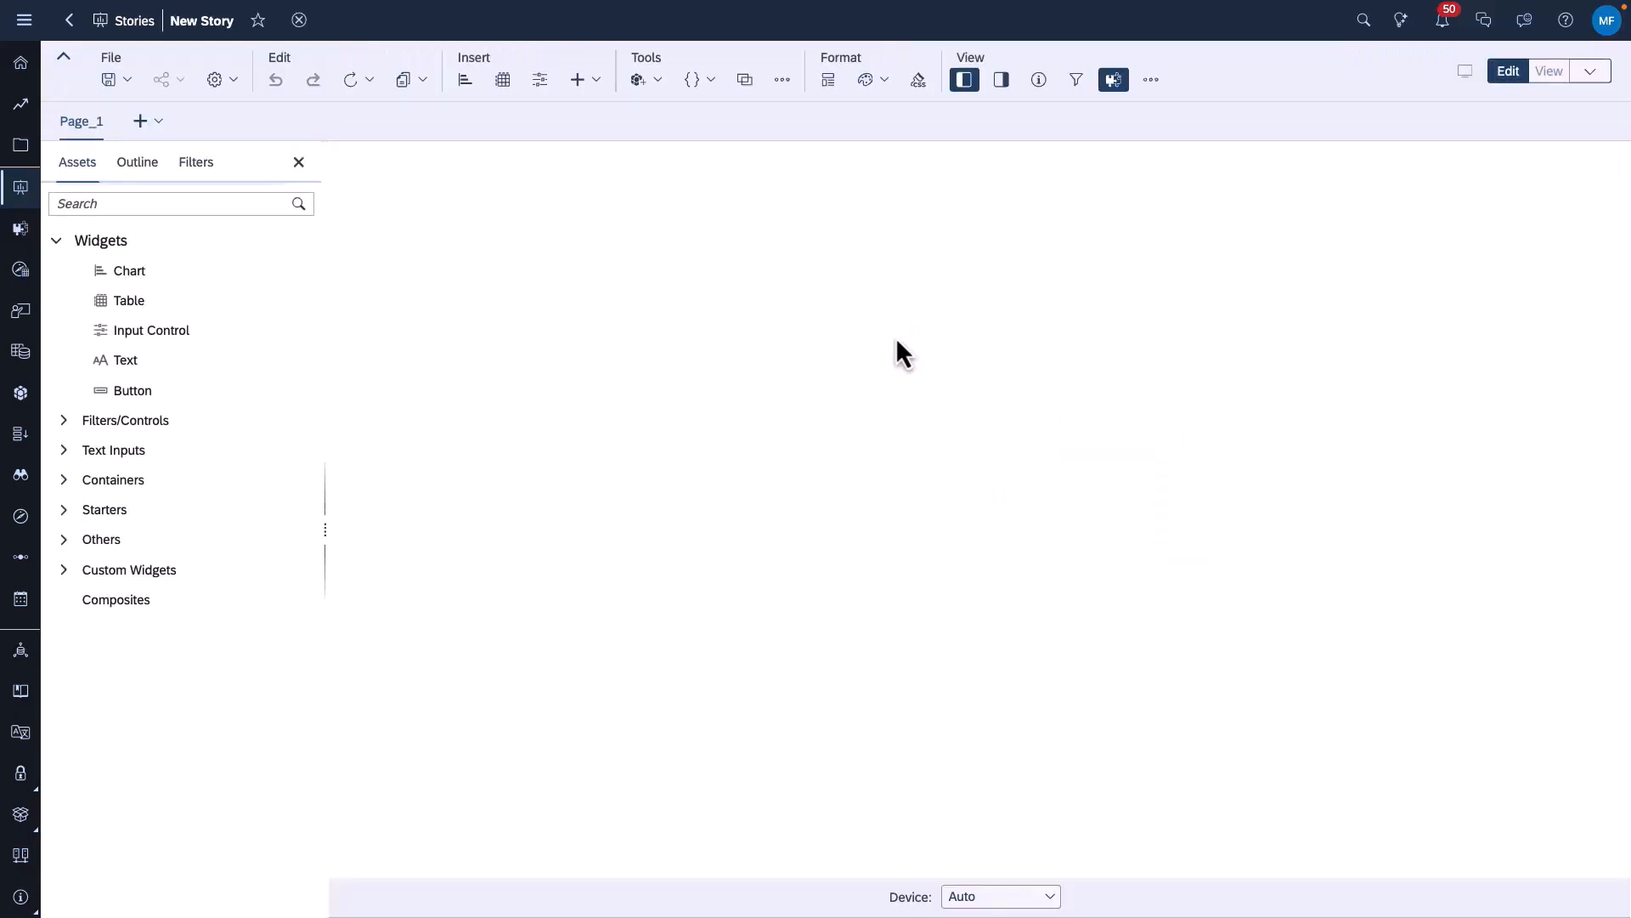
pyautogui.click(24, 21)
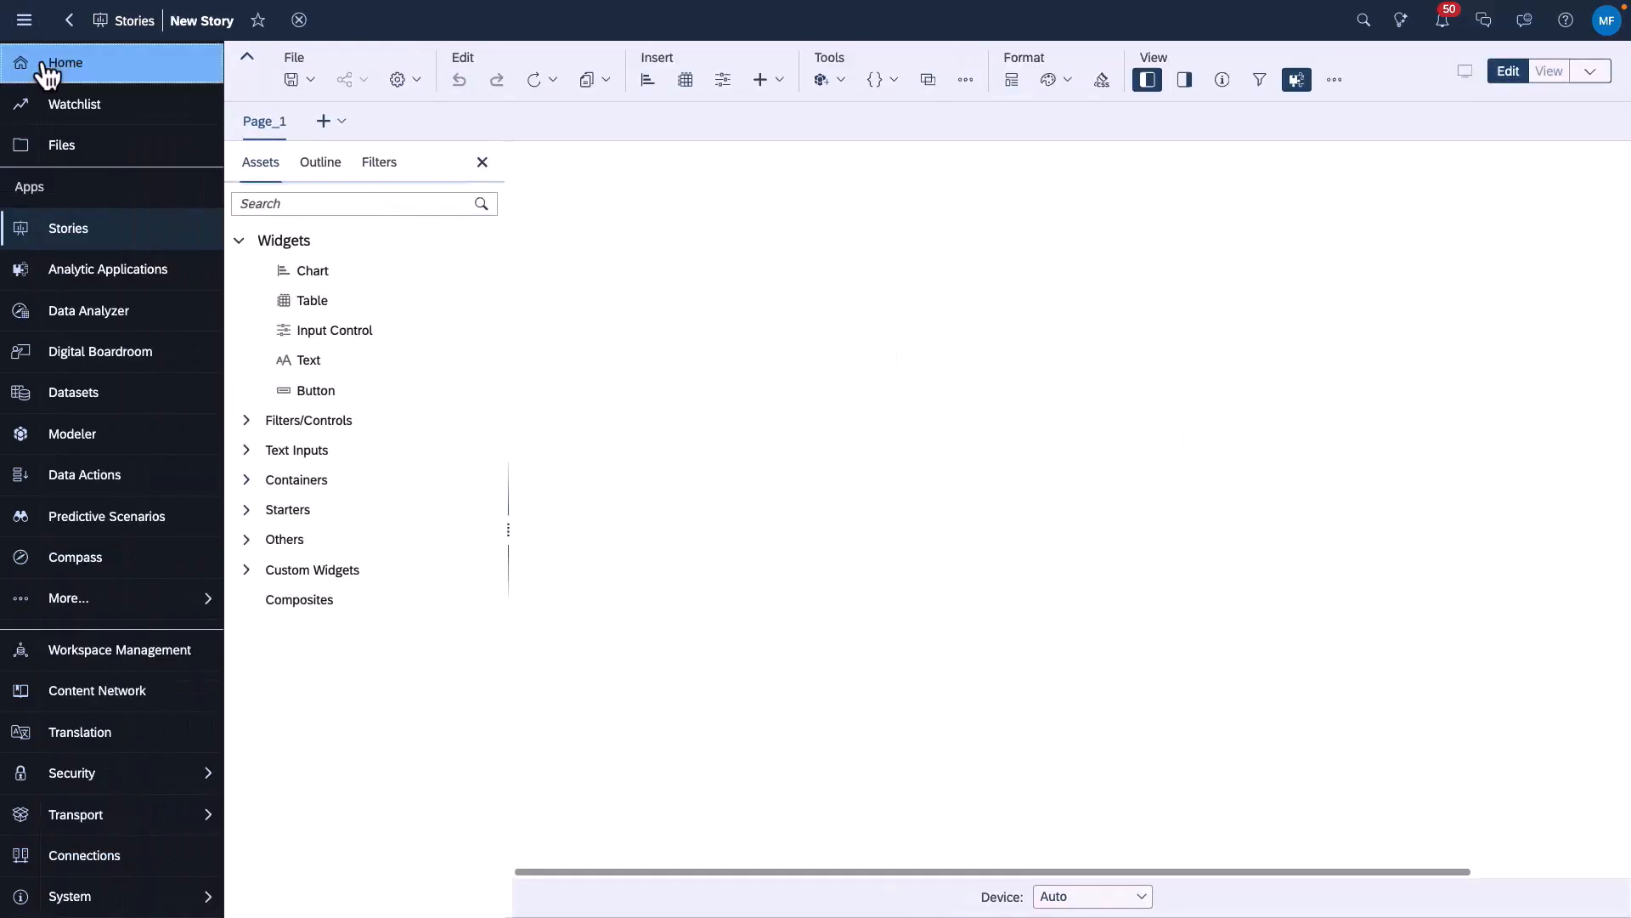
pyautogui.click(56, 56)
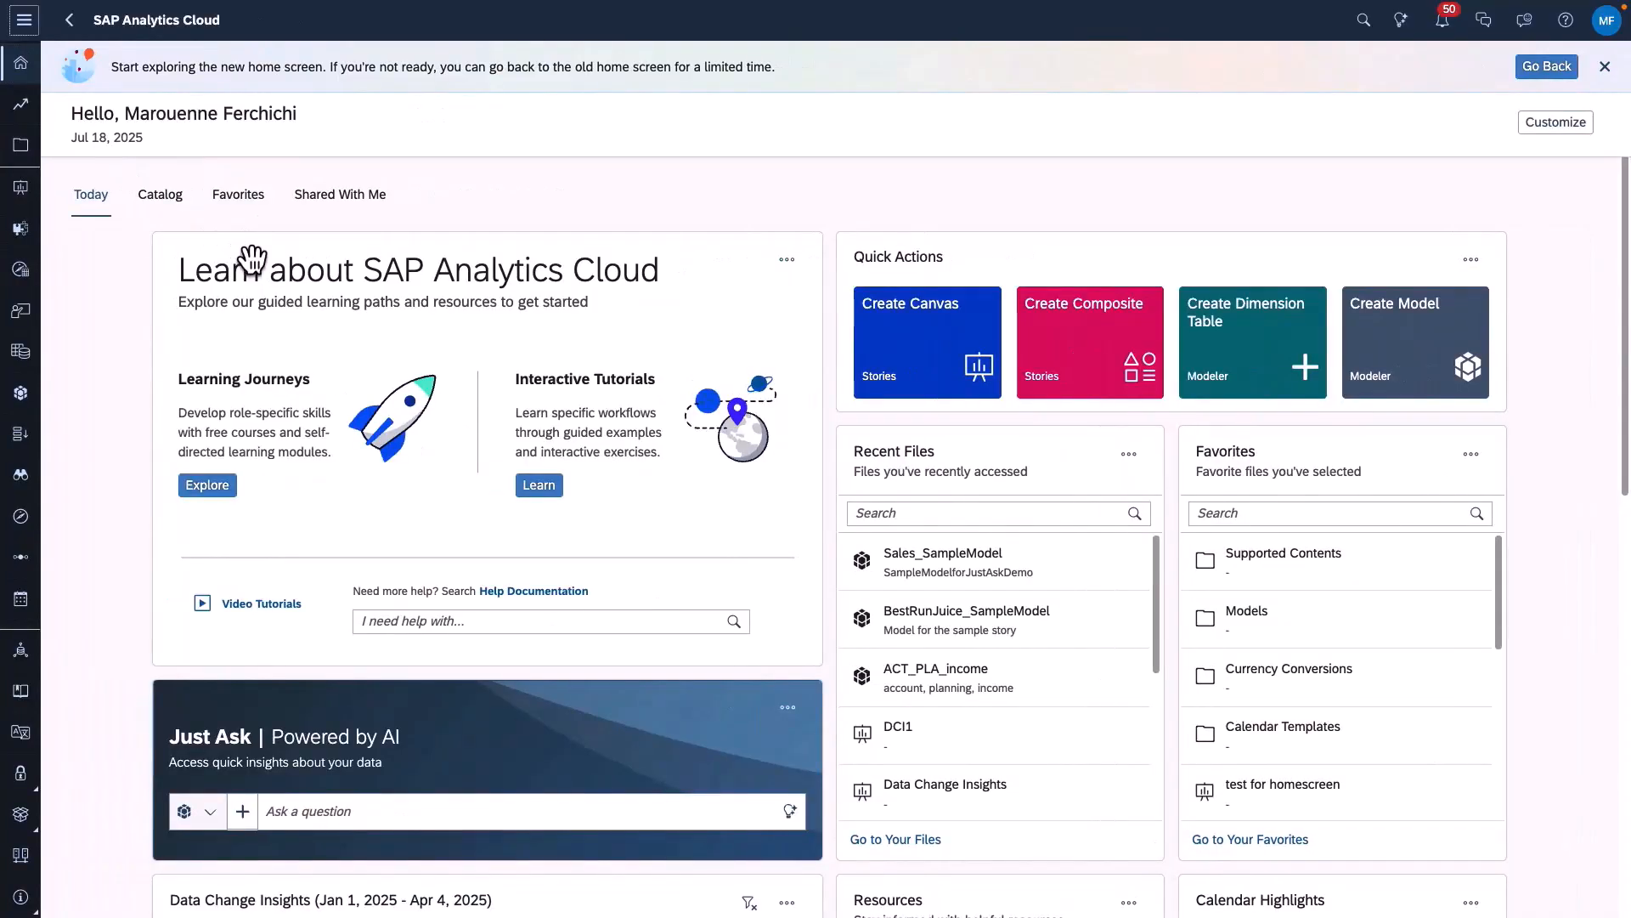
# - Ask the Just Ask card for "sales by Product category", using the Product category suggestion from Sales_SampleModel
pyautogui.scroll(-3, 331, 586)
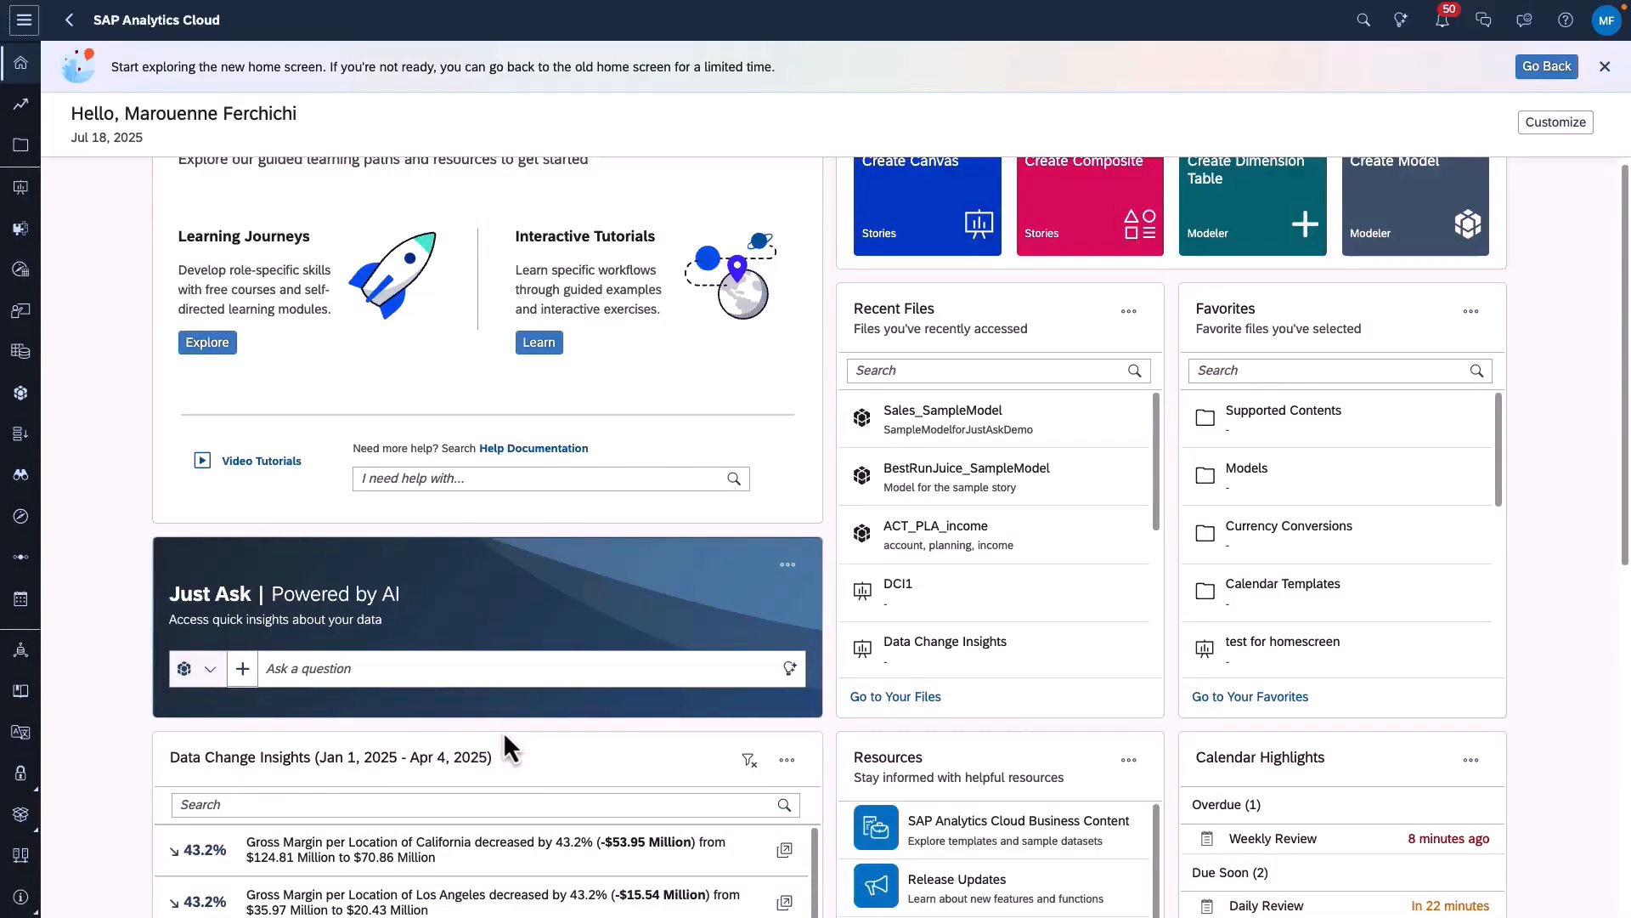
pyautogui.click(500, 671)
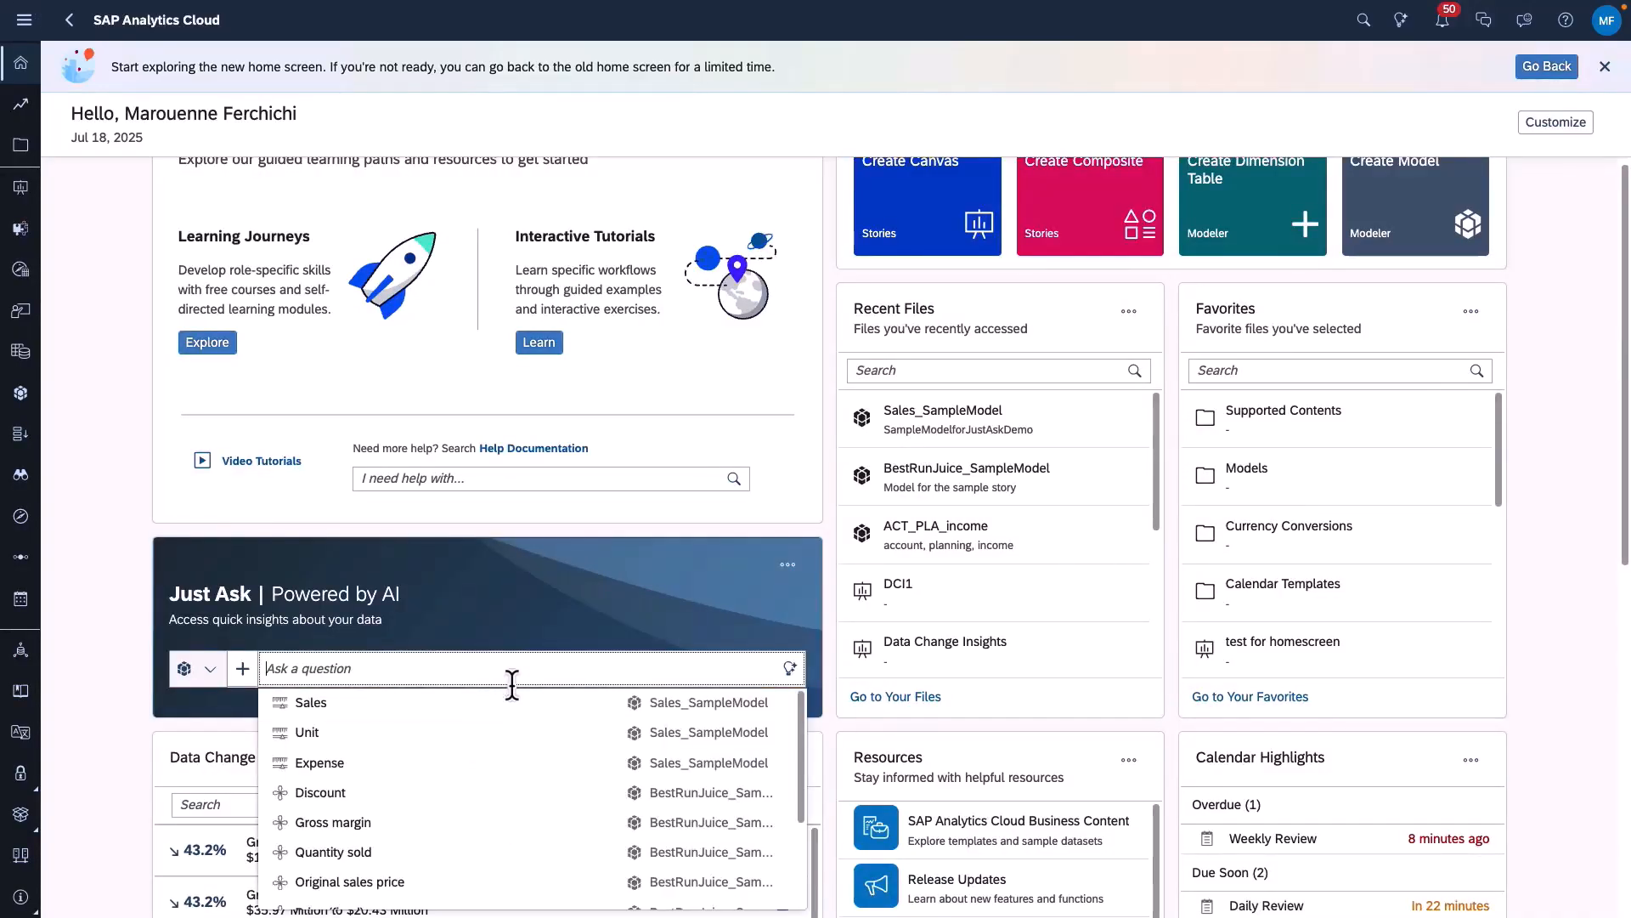
pyautogui.write('sales by ')
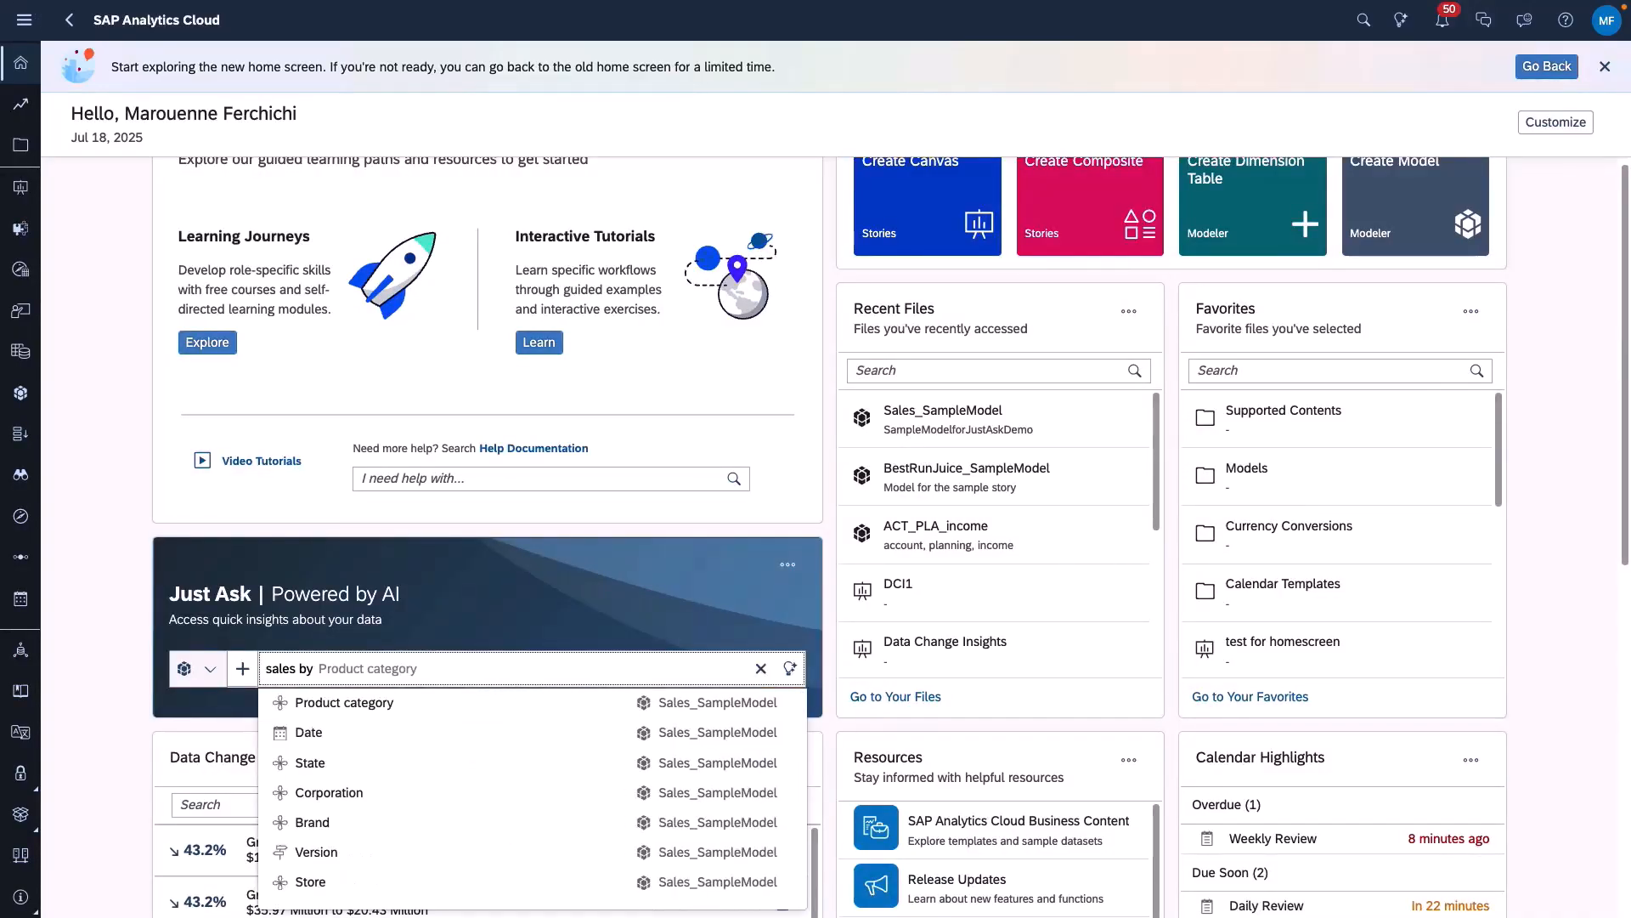
pyautogui.write('produ')
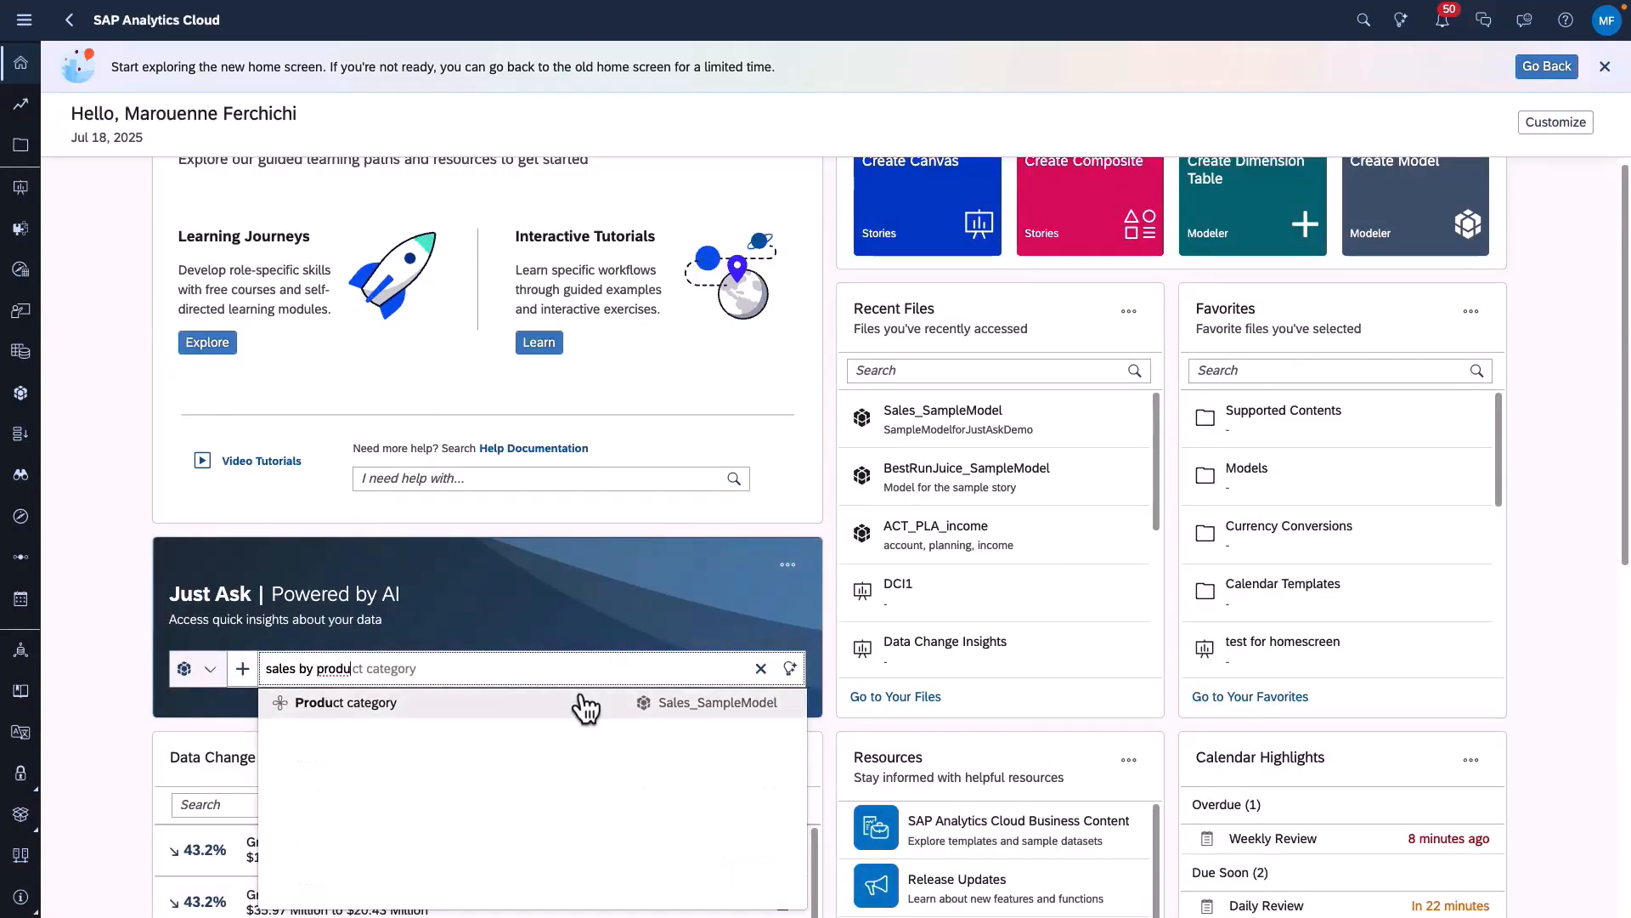
pyautogui.click(584, 706)
pyautogui.click(789, 667)
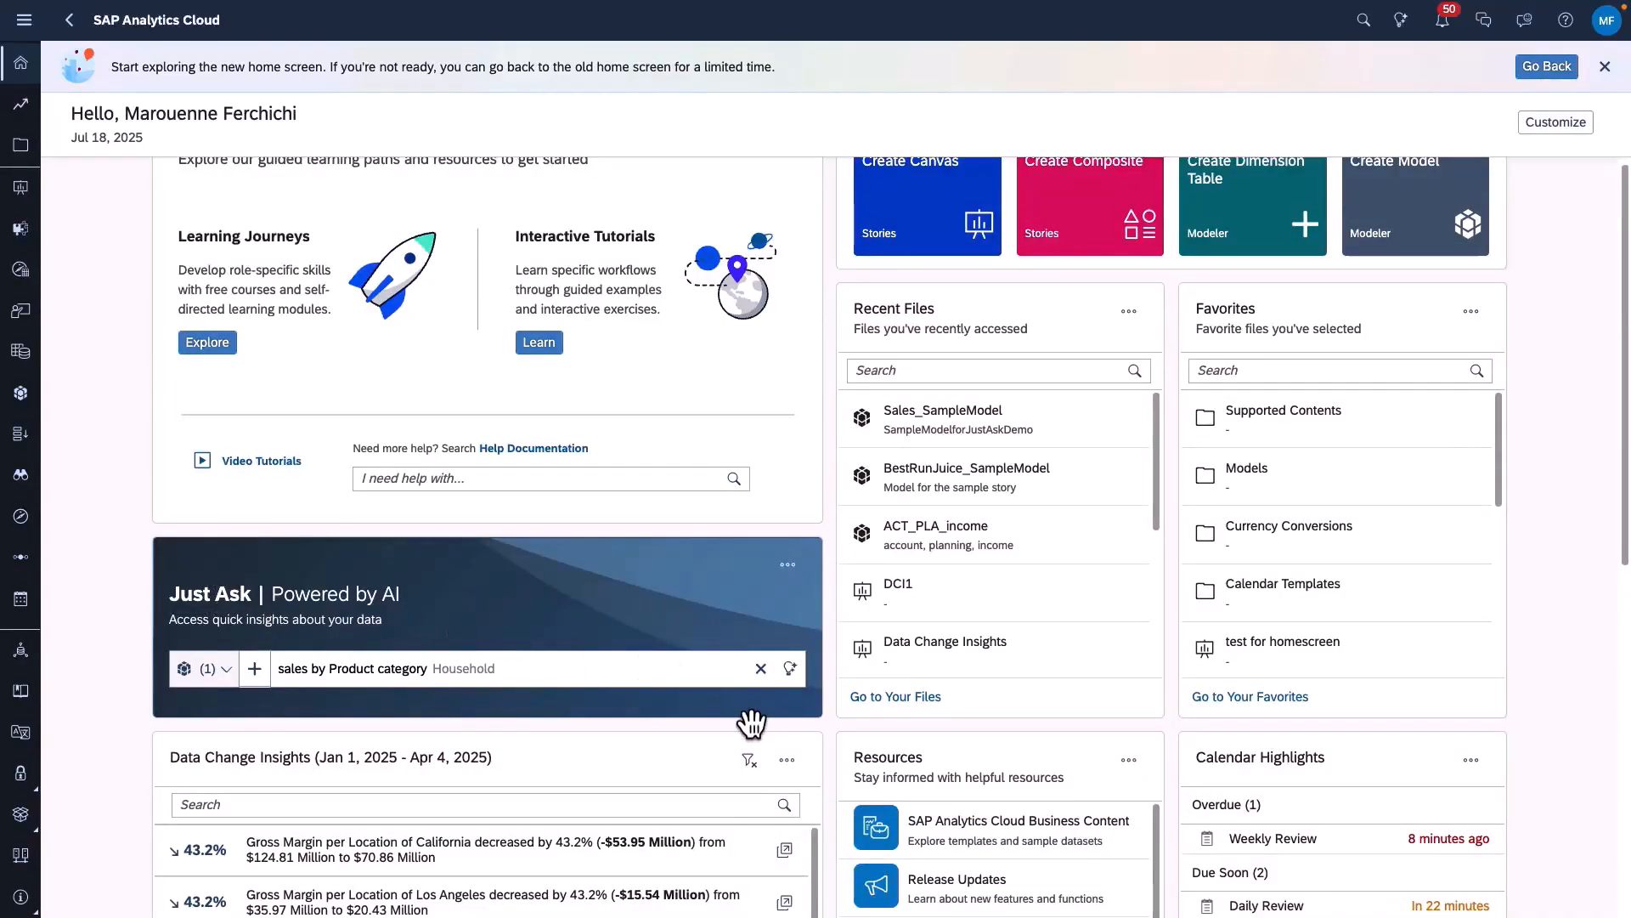
# - View the Roadmap Explorer page from the home screen's Resources card and return to the SAP Analytics Cloud home screen
pyautogui.scroll(-5, 976, 772)
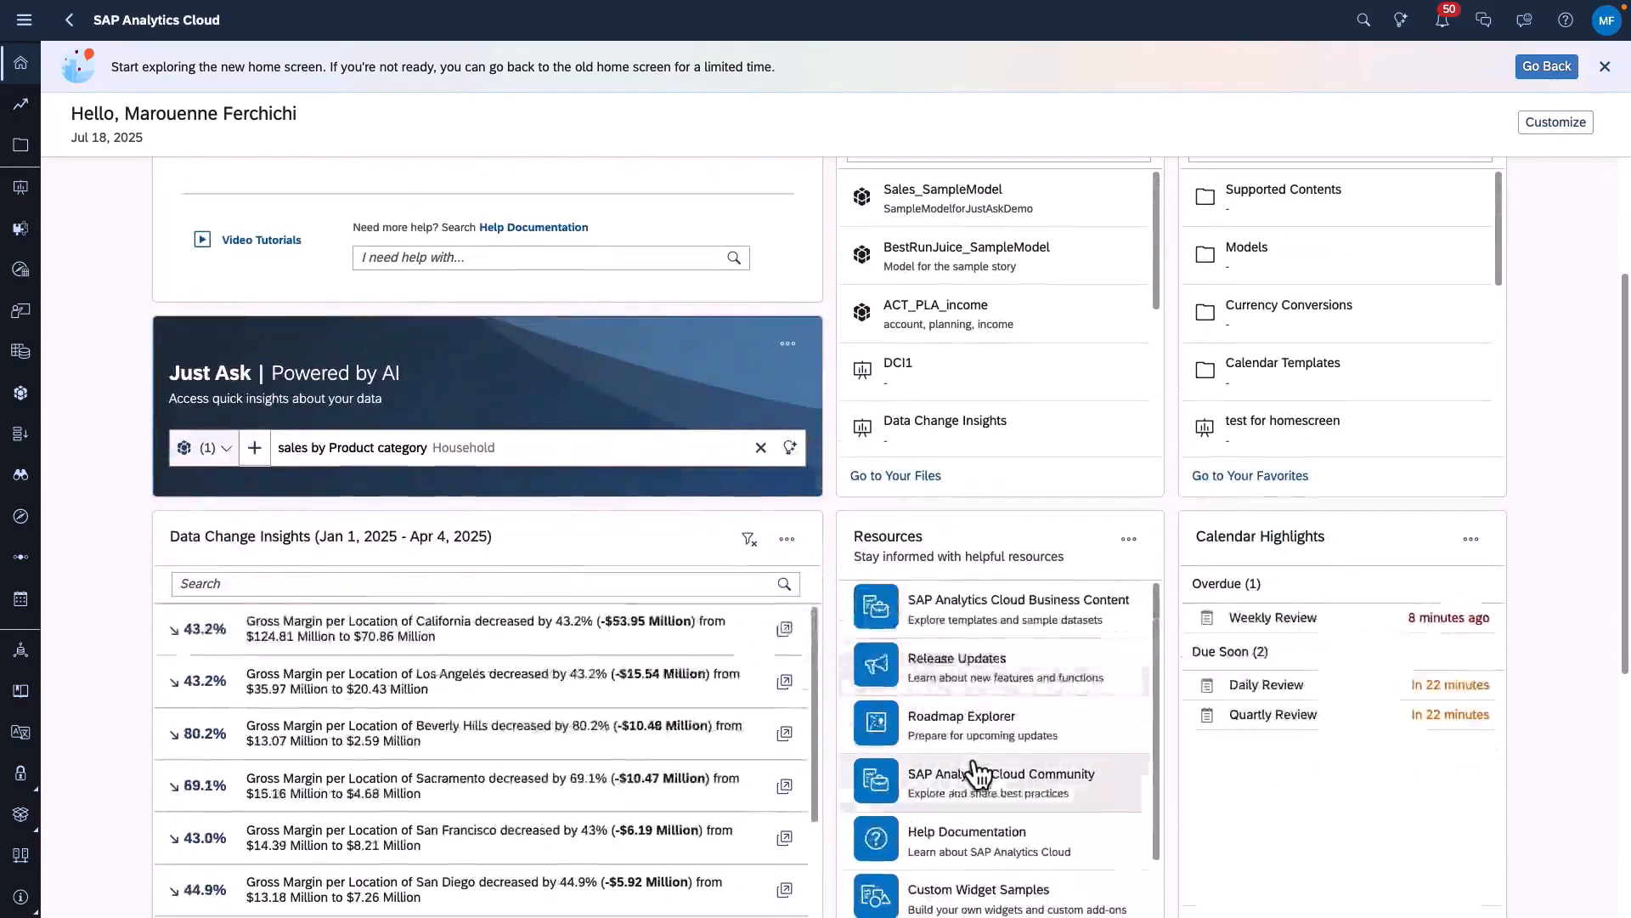
pyautogui.scroll(-1, 975, 771)
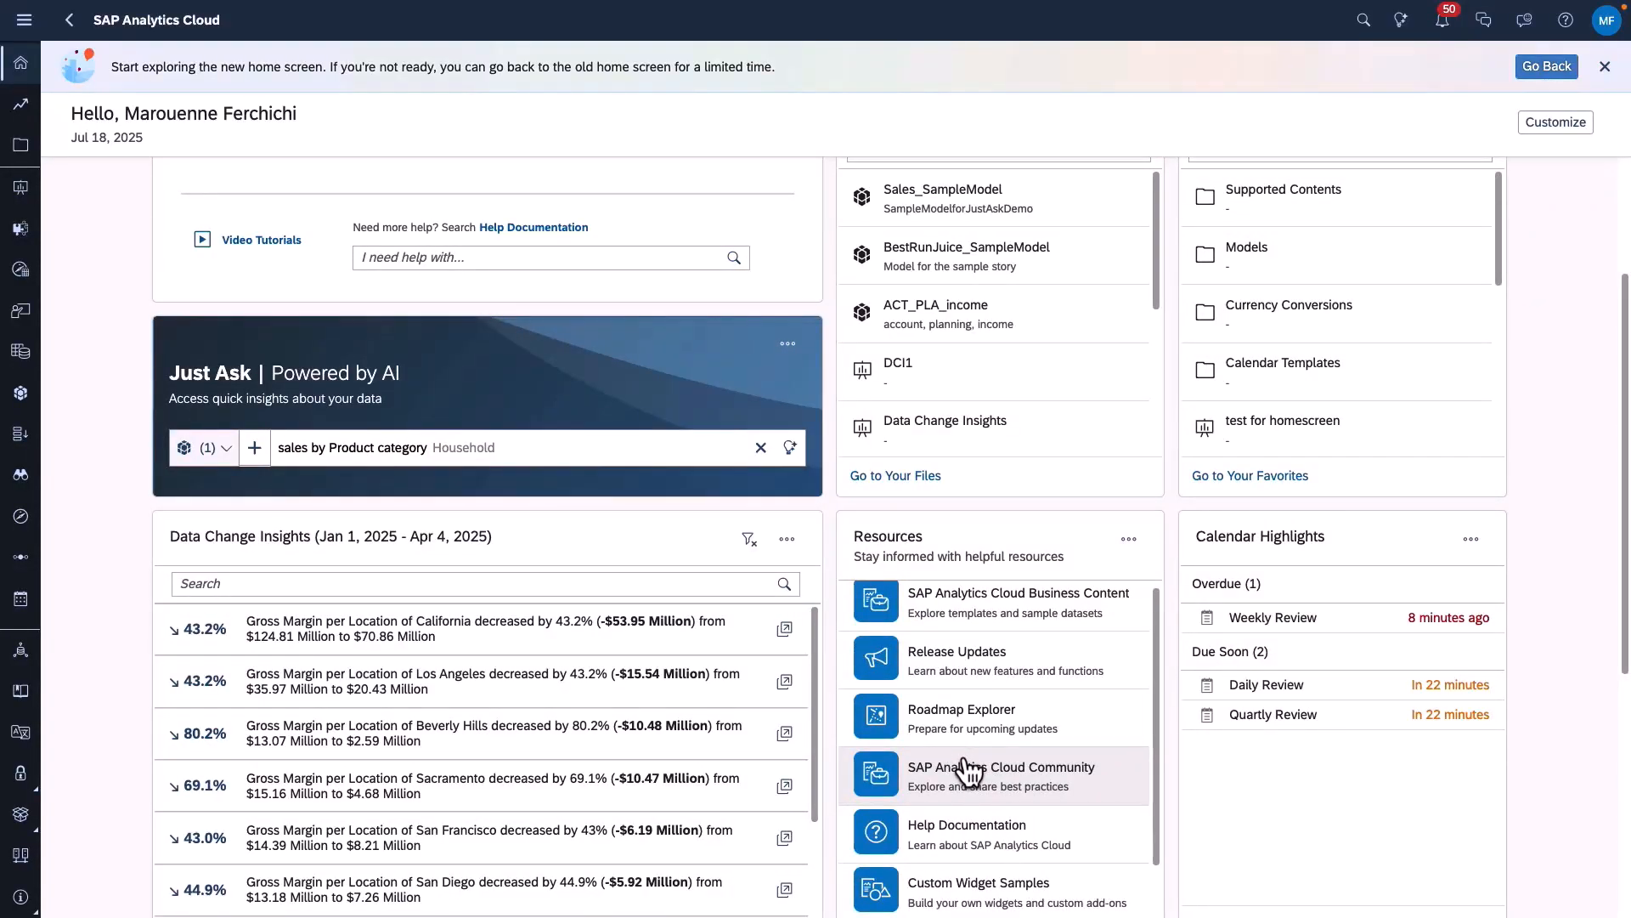
pyautogui.scroll(-1, 986, 731)
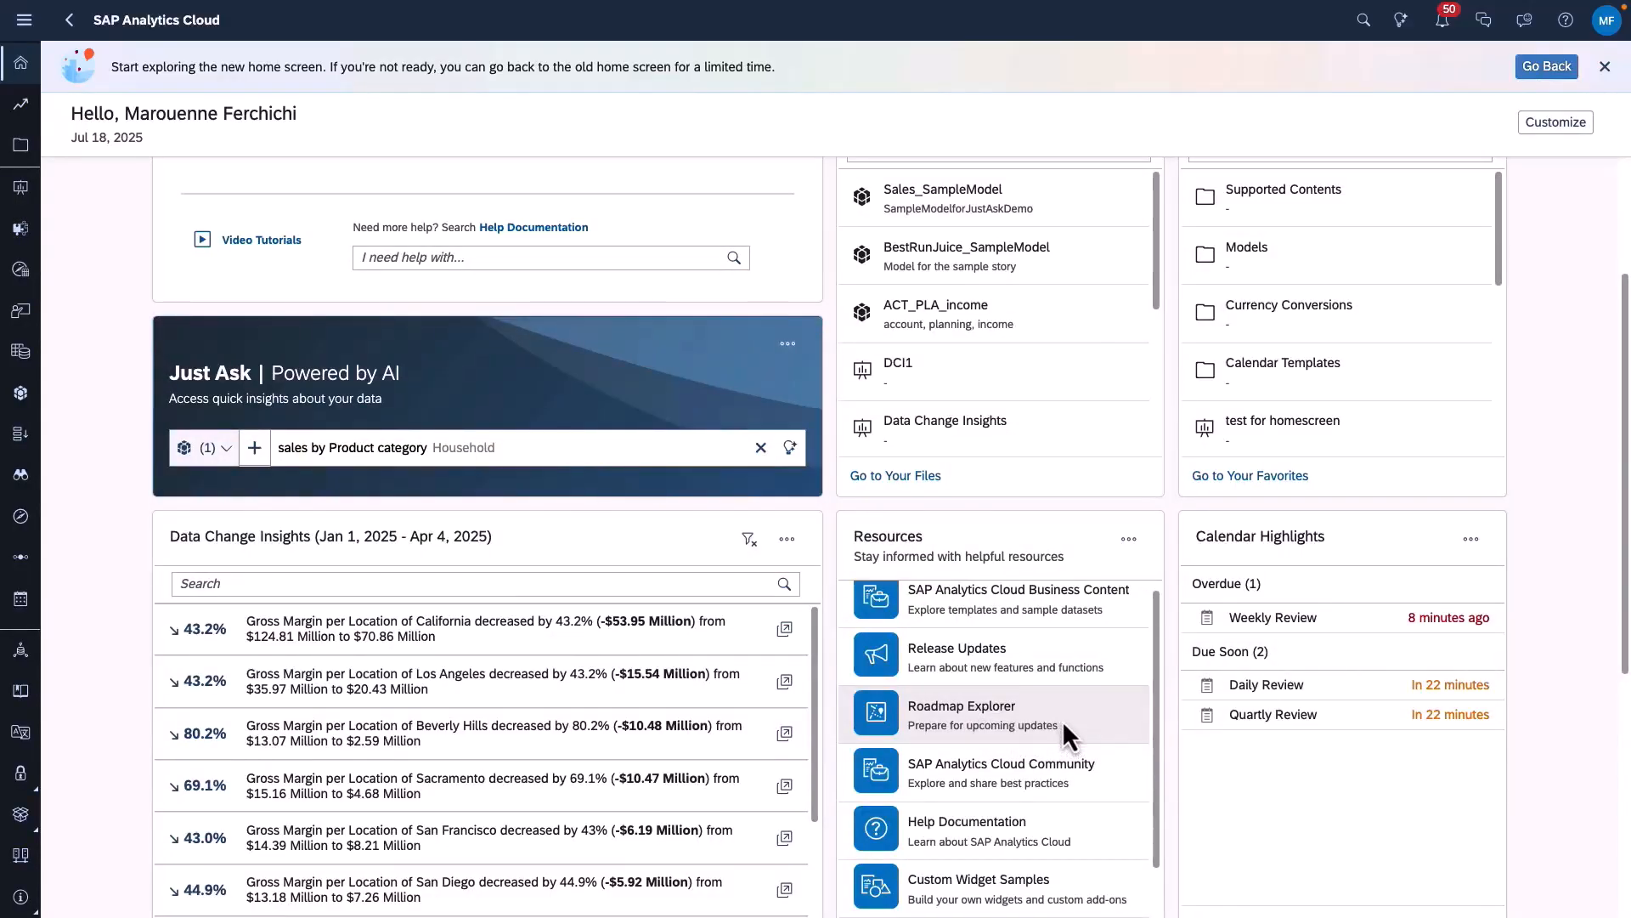
pyautogui.click(1018, 708)
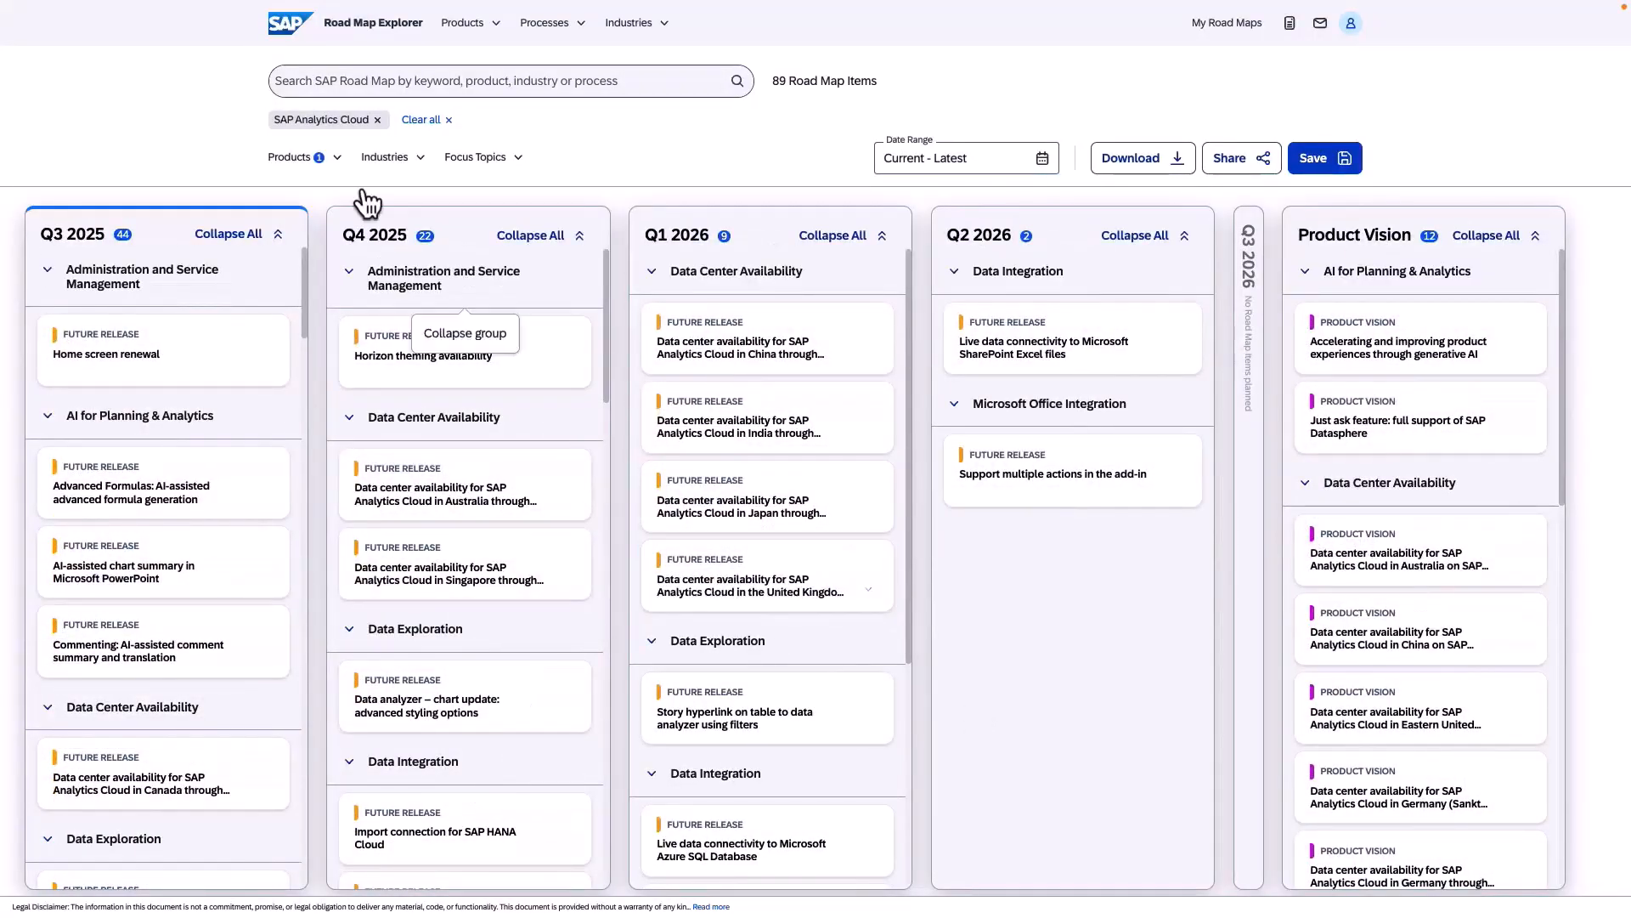
pyautogui.click(151, 34)
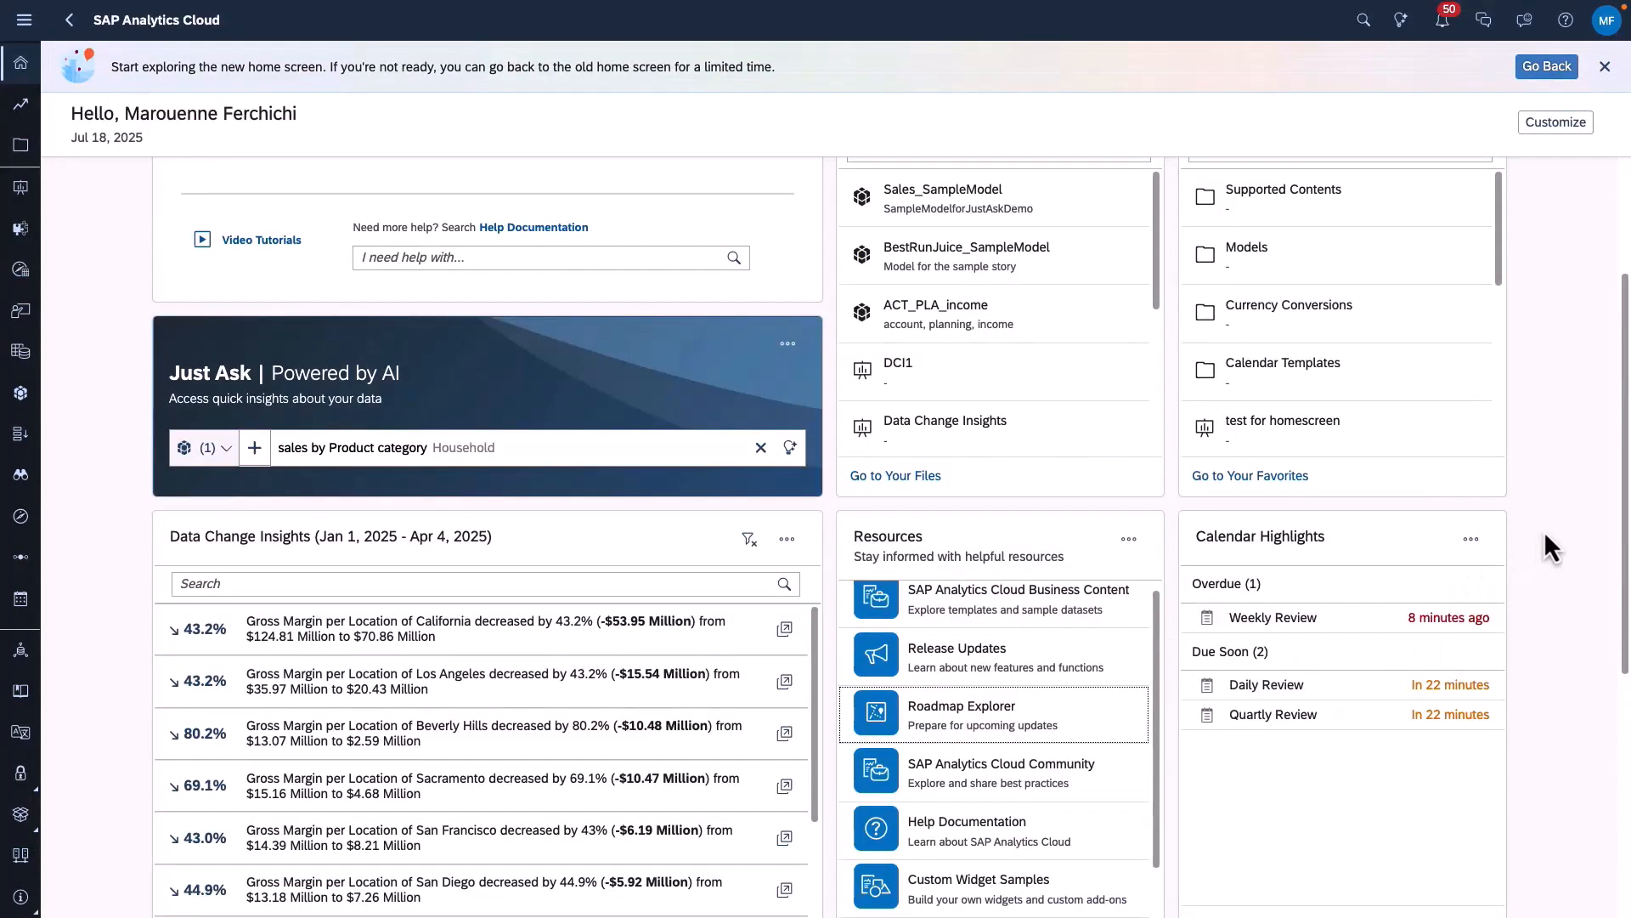
# - Filter the Favorites card on the home screen to show only Folders
pyautogui.scroll(2, 1564, 594)
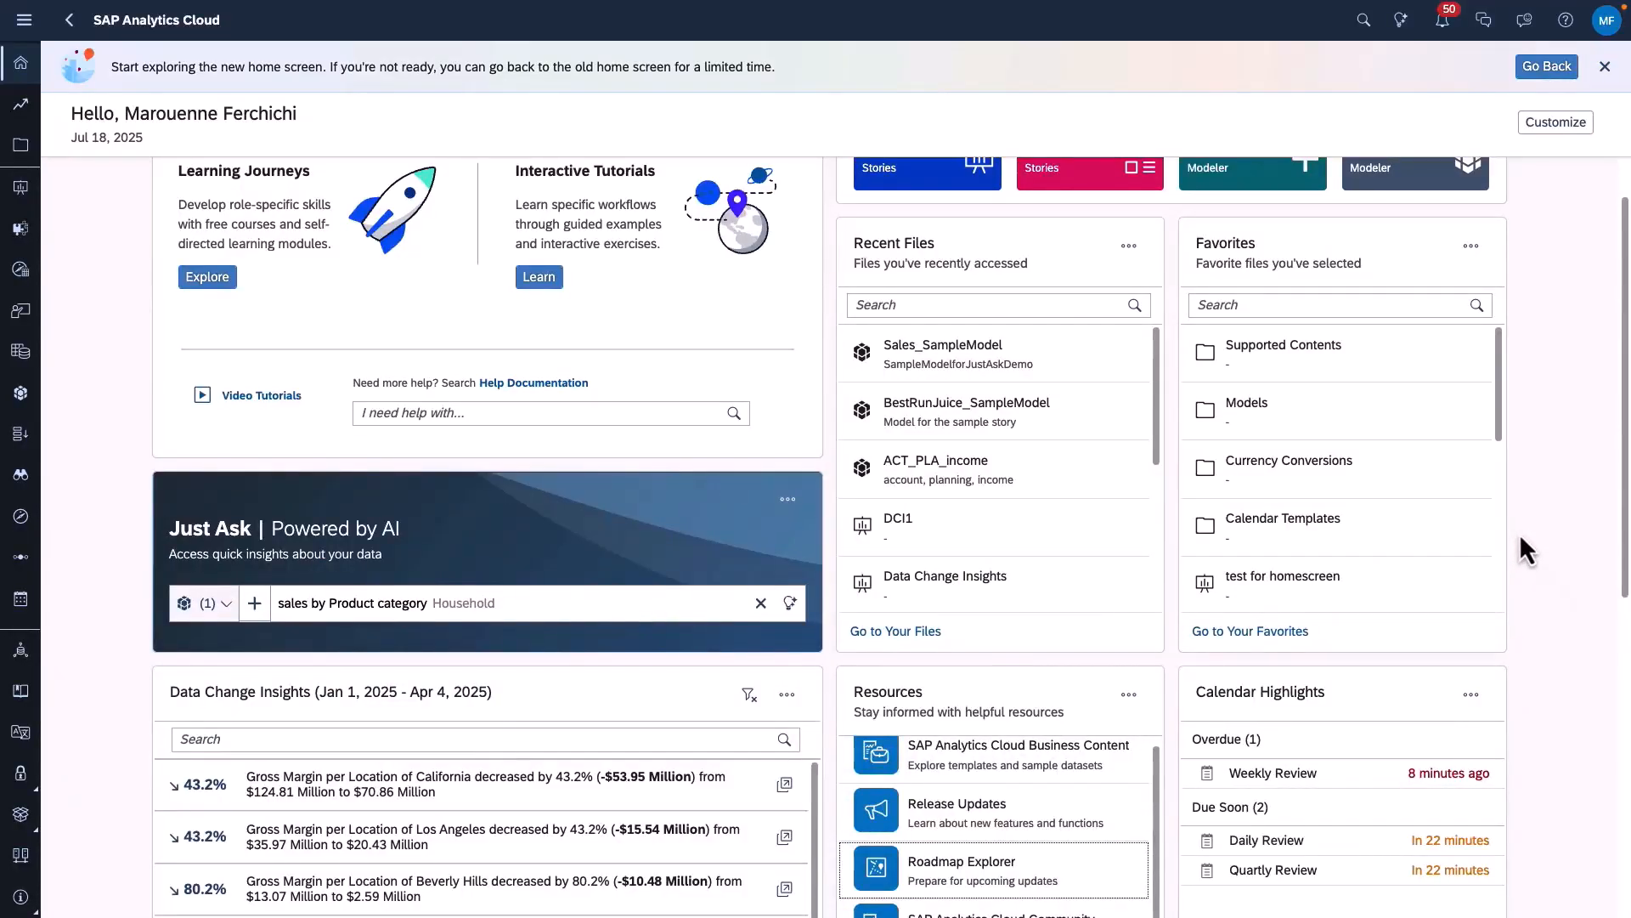
pyautogui.scroll(1, 1503, 584)
pyautogui.scroll(1, 1502, 583)
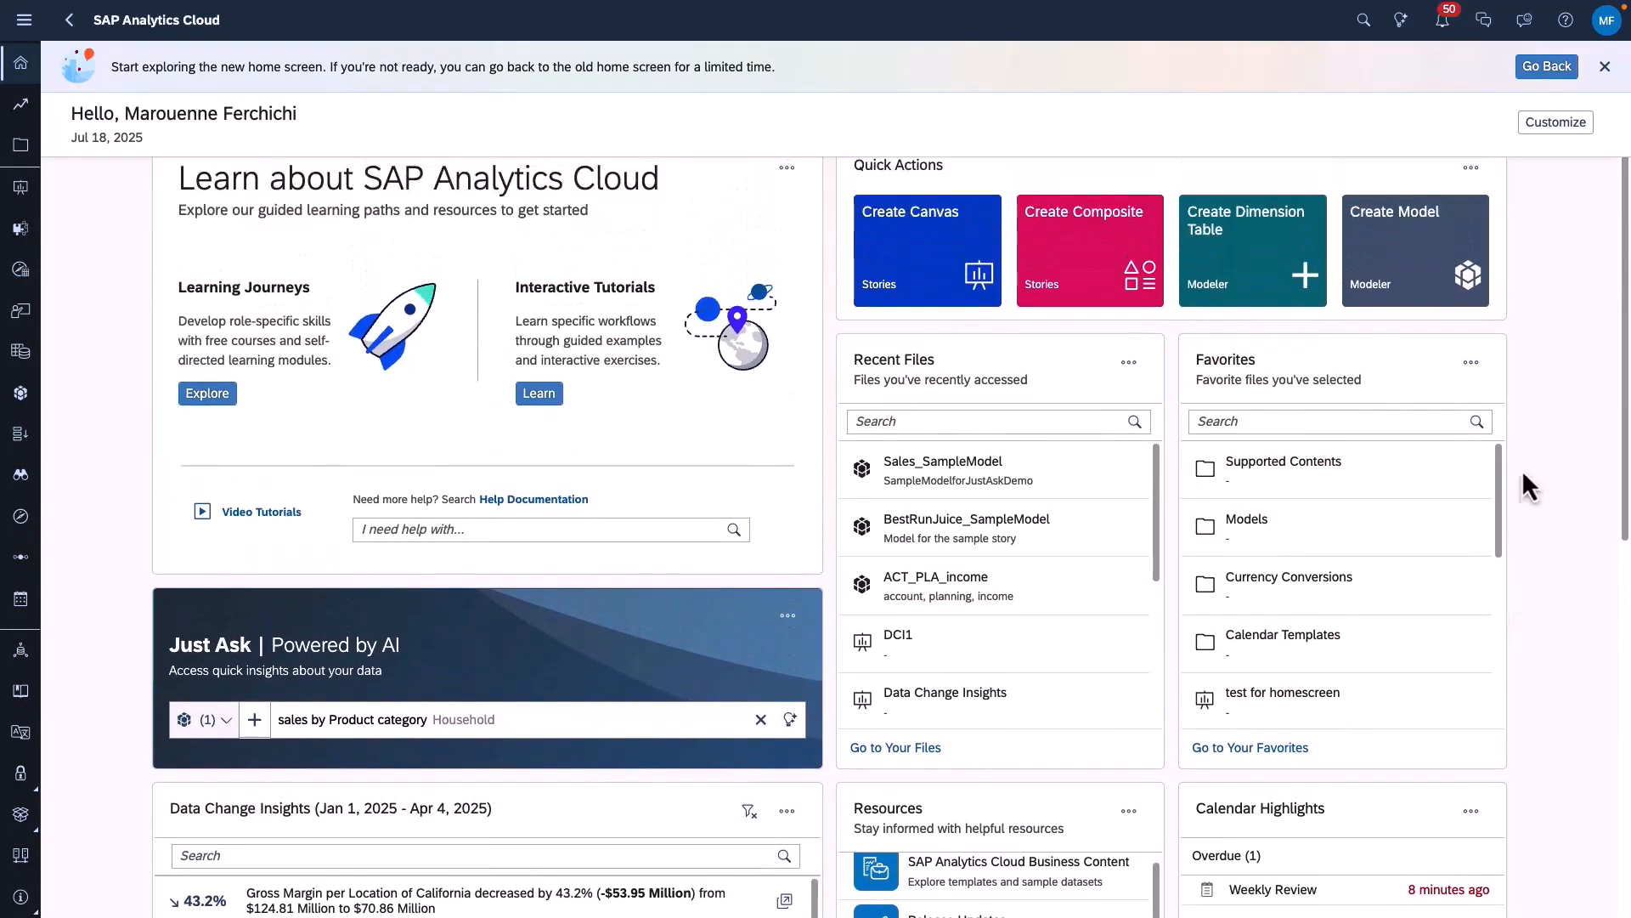
pyautogui.click(1471, 363)
pyautogui.click(1481, 402)
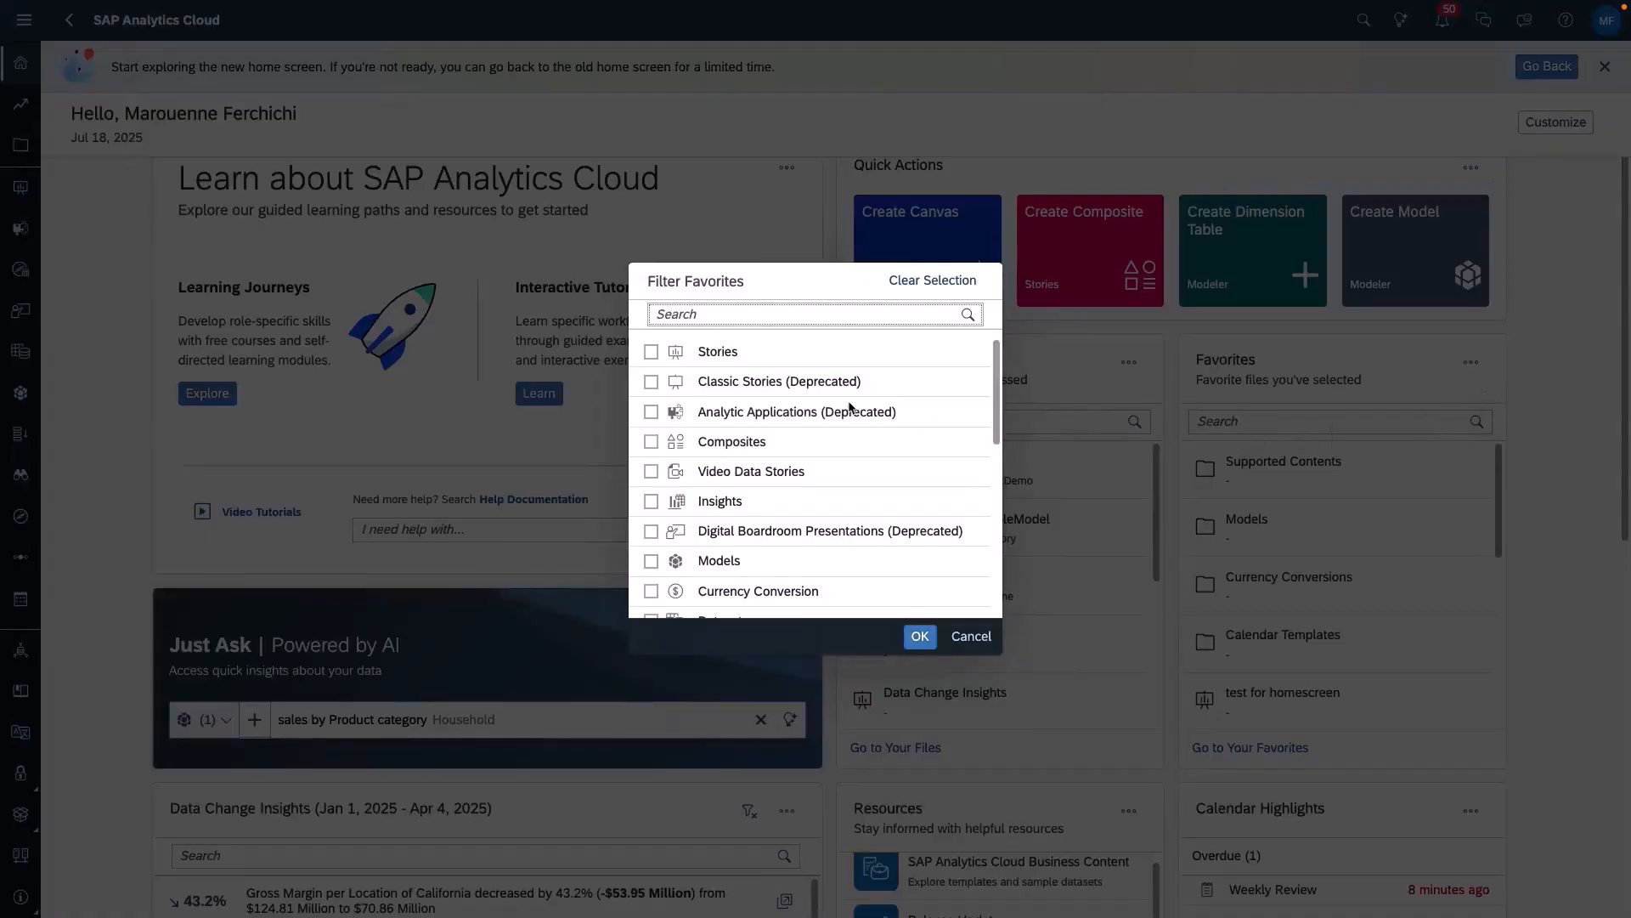
pyautogui.scroll(-5, 790, 472)
pyautogui.click(651, 601)
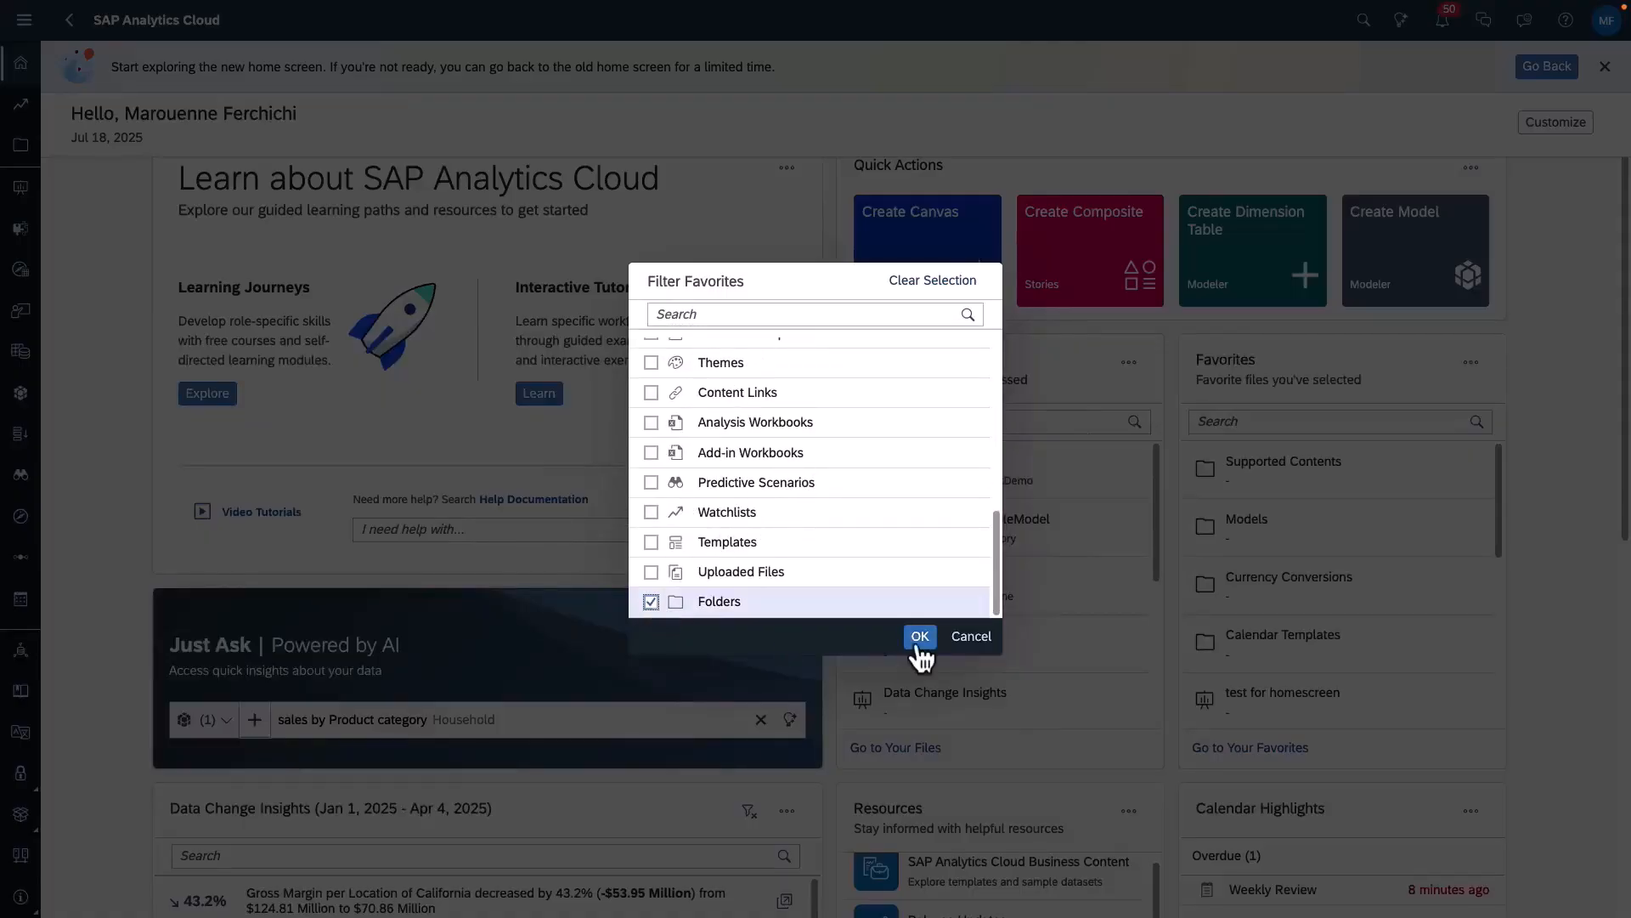
pyautogui.click(921, 636)
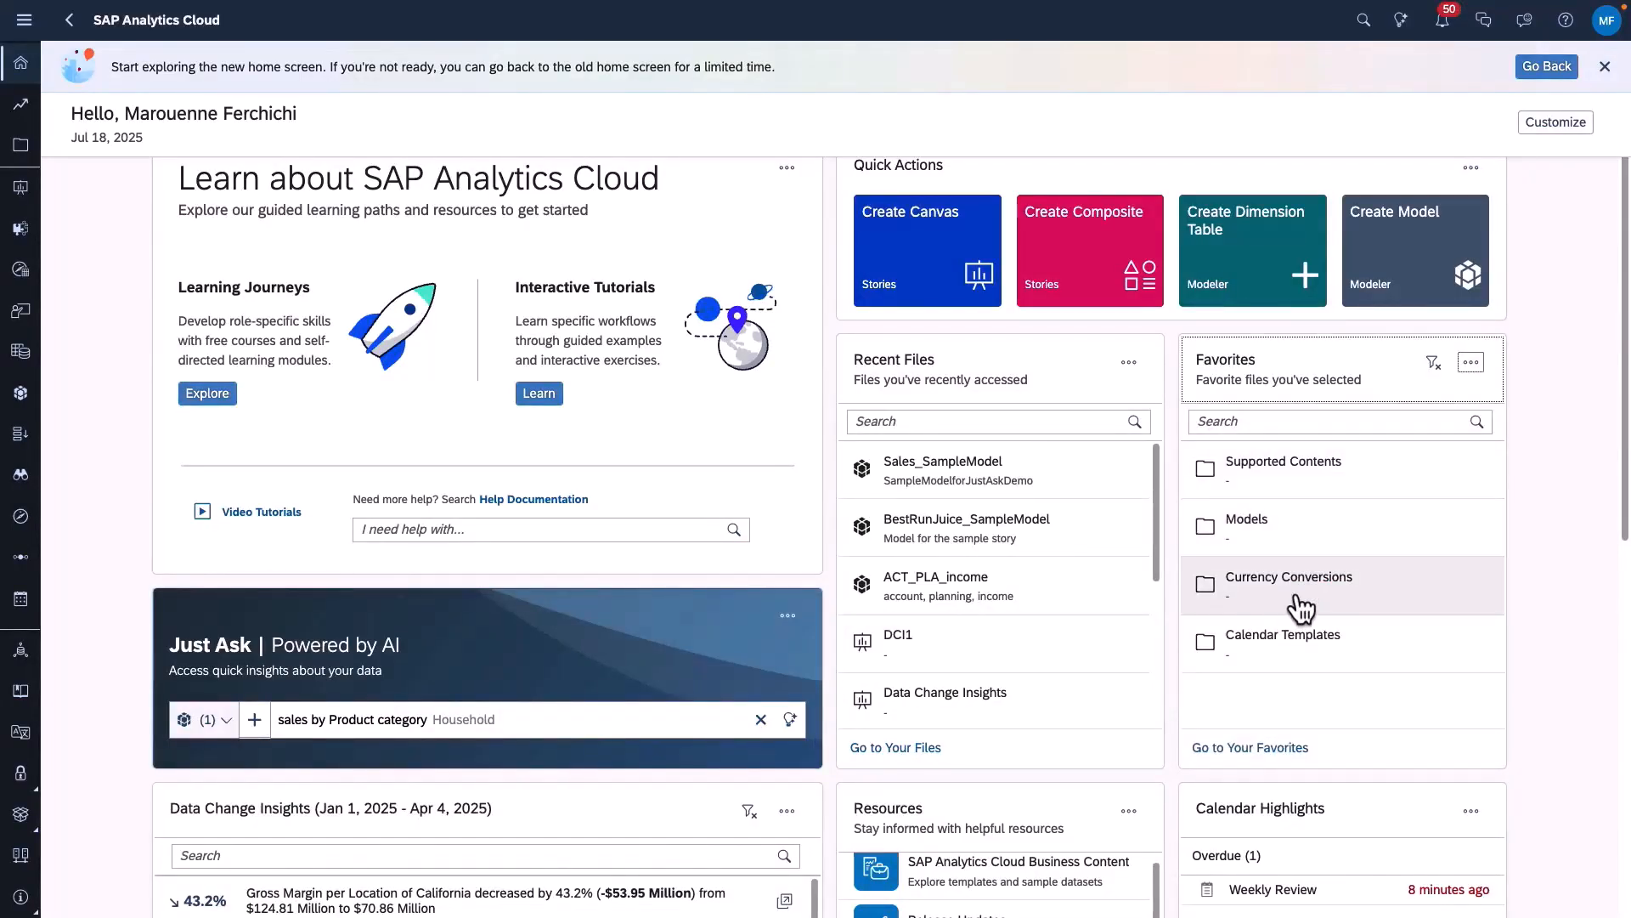
# - Look over the home screen's cards and expand the Beverly Hills gross margin insight in the Data Change Insights card
pyautogui.scroll(-5, 1351, 661)
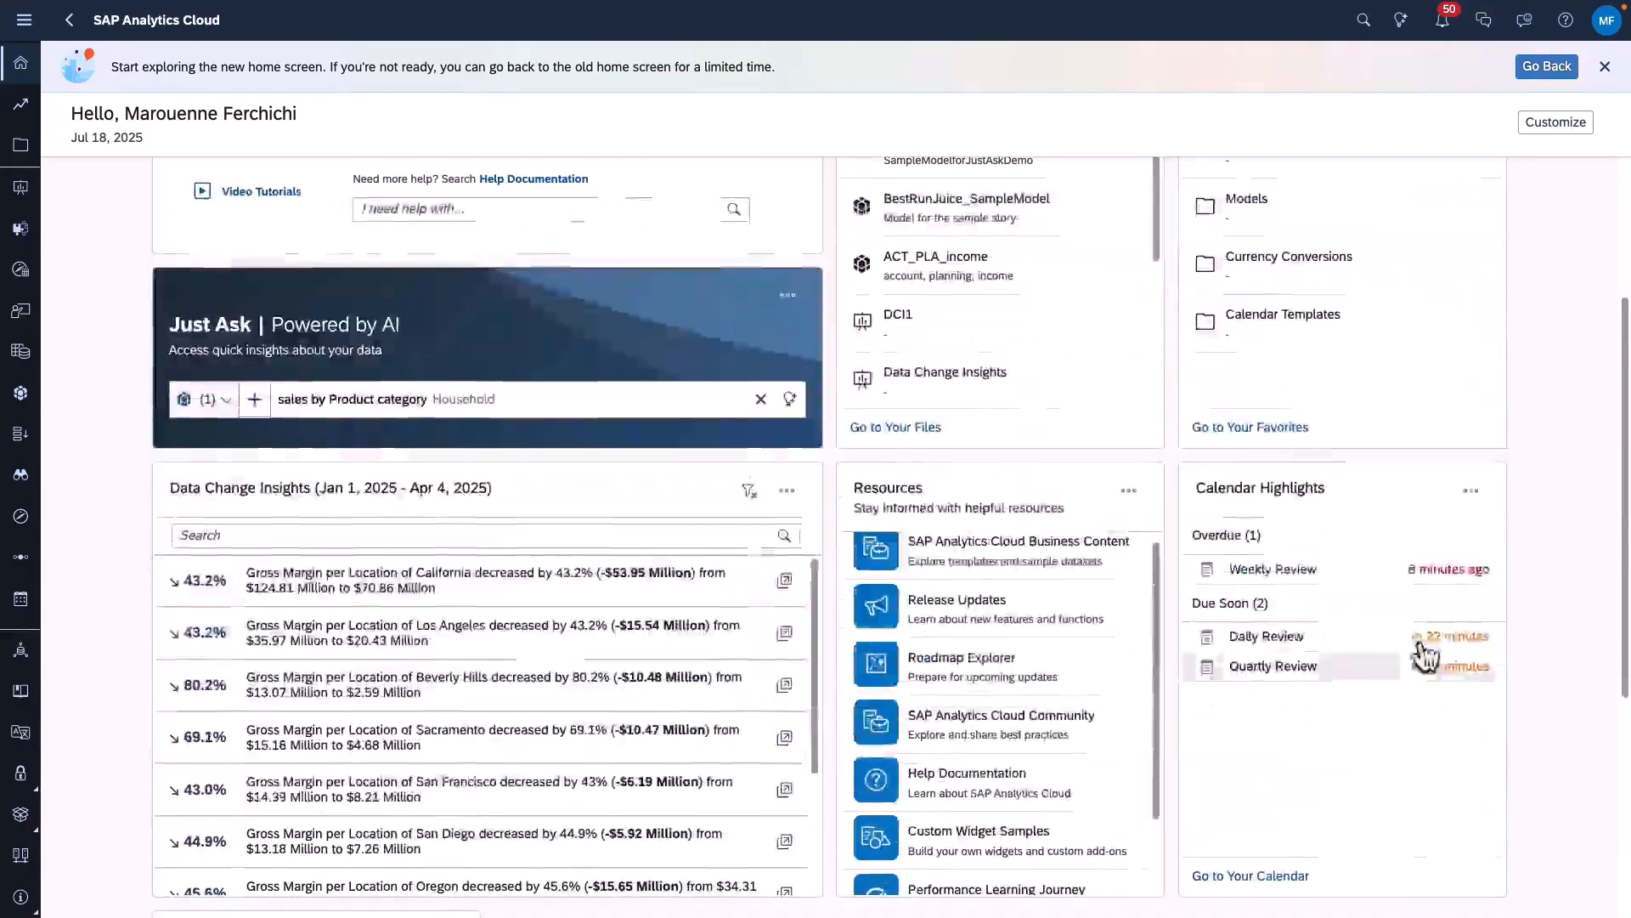
pyautogui.scroll(3, 1100, 422)
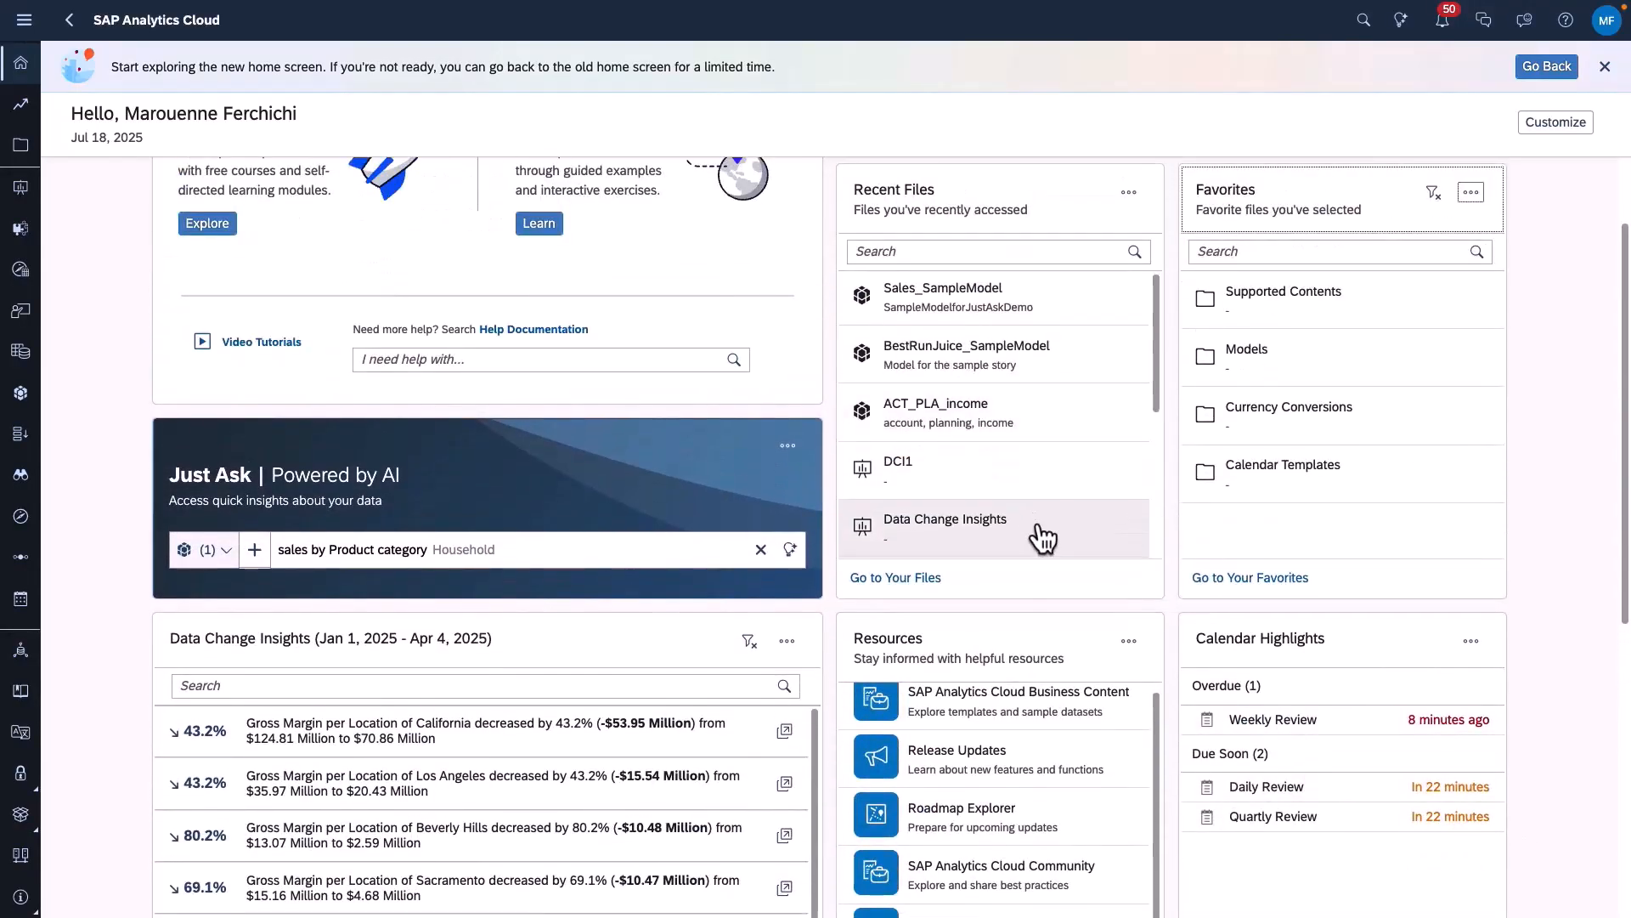
pyautogui.scroll(-6, 1045, 535)
pyautogui.scroll(2, 537, 823)
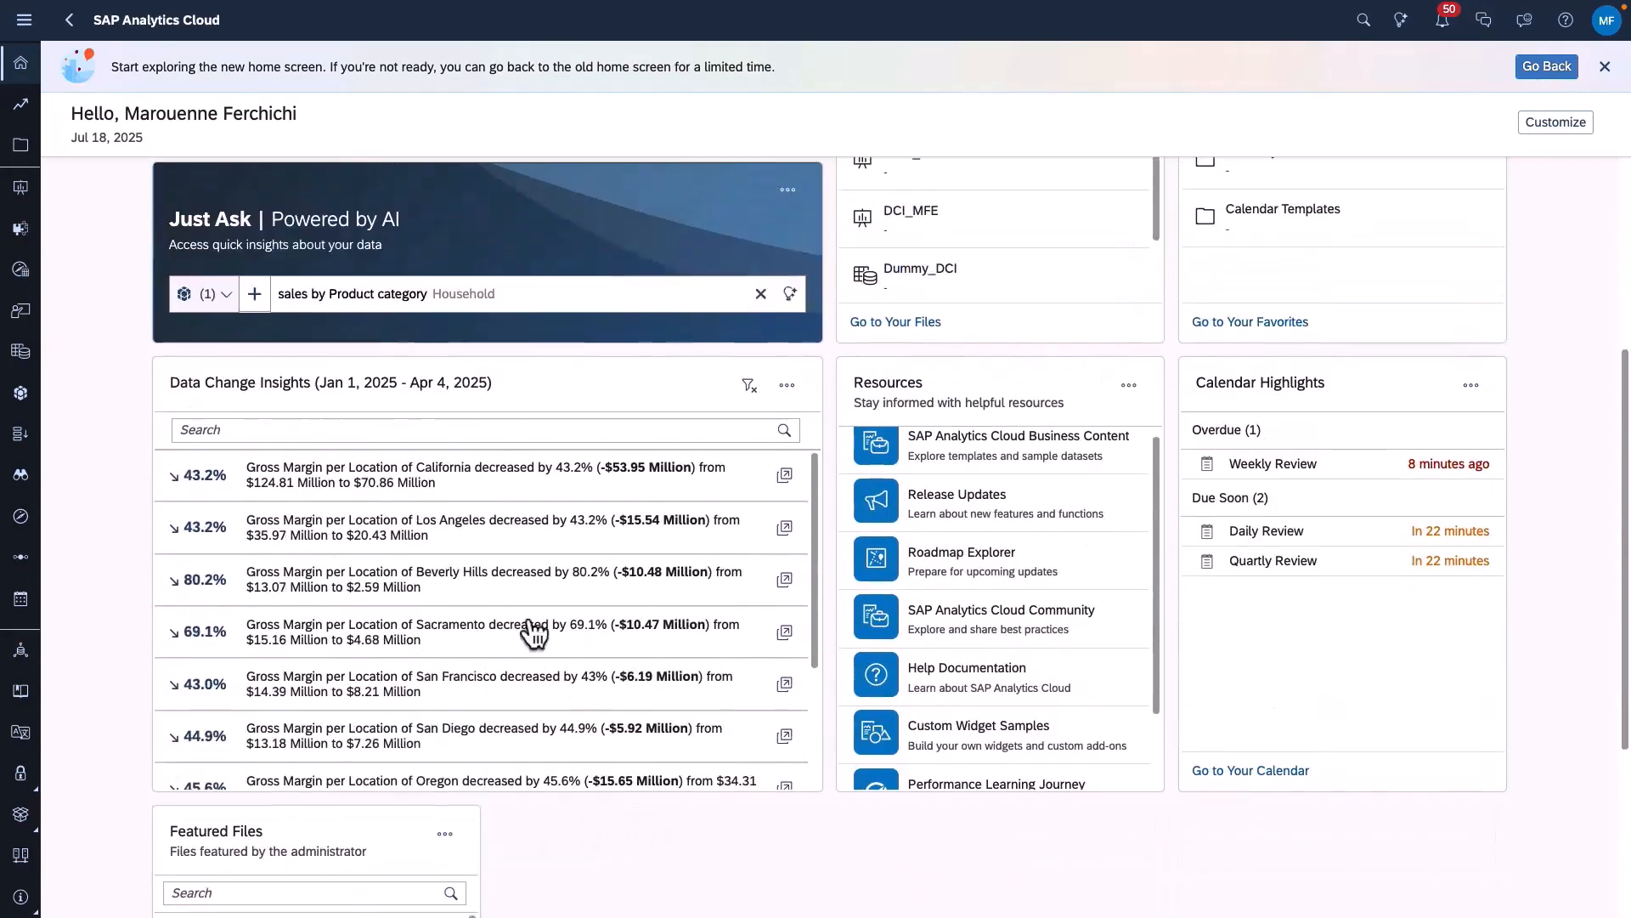
pyautogui.click(502, 570)
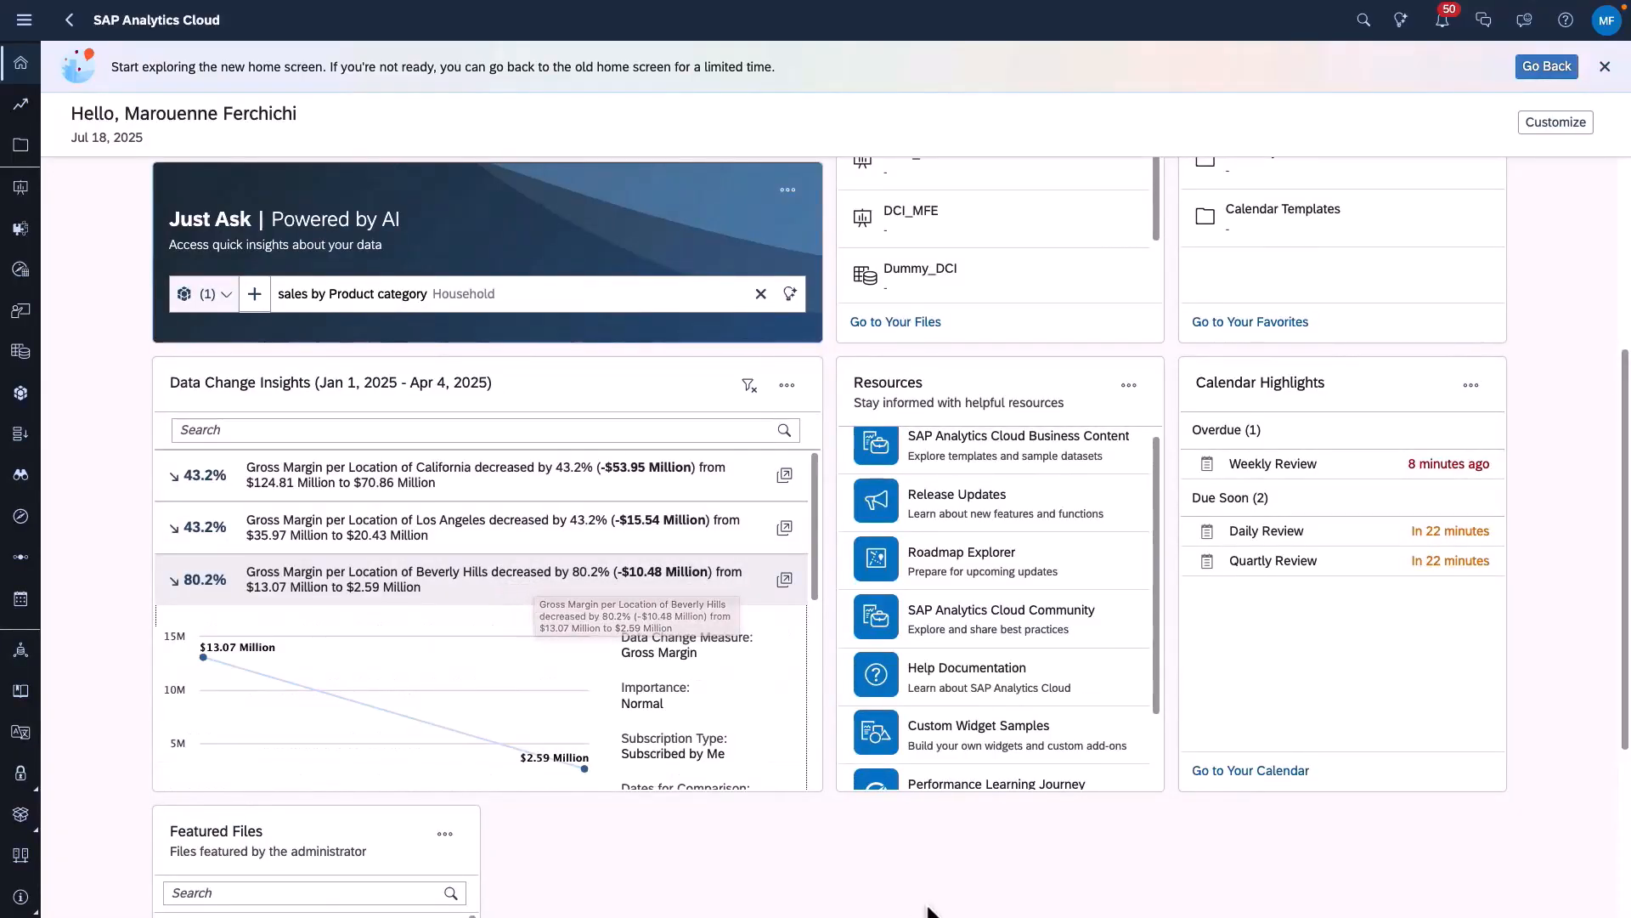
pyautogui.scroll(3, 1190, 628)
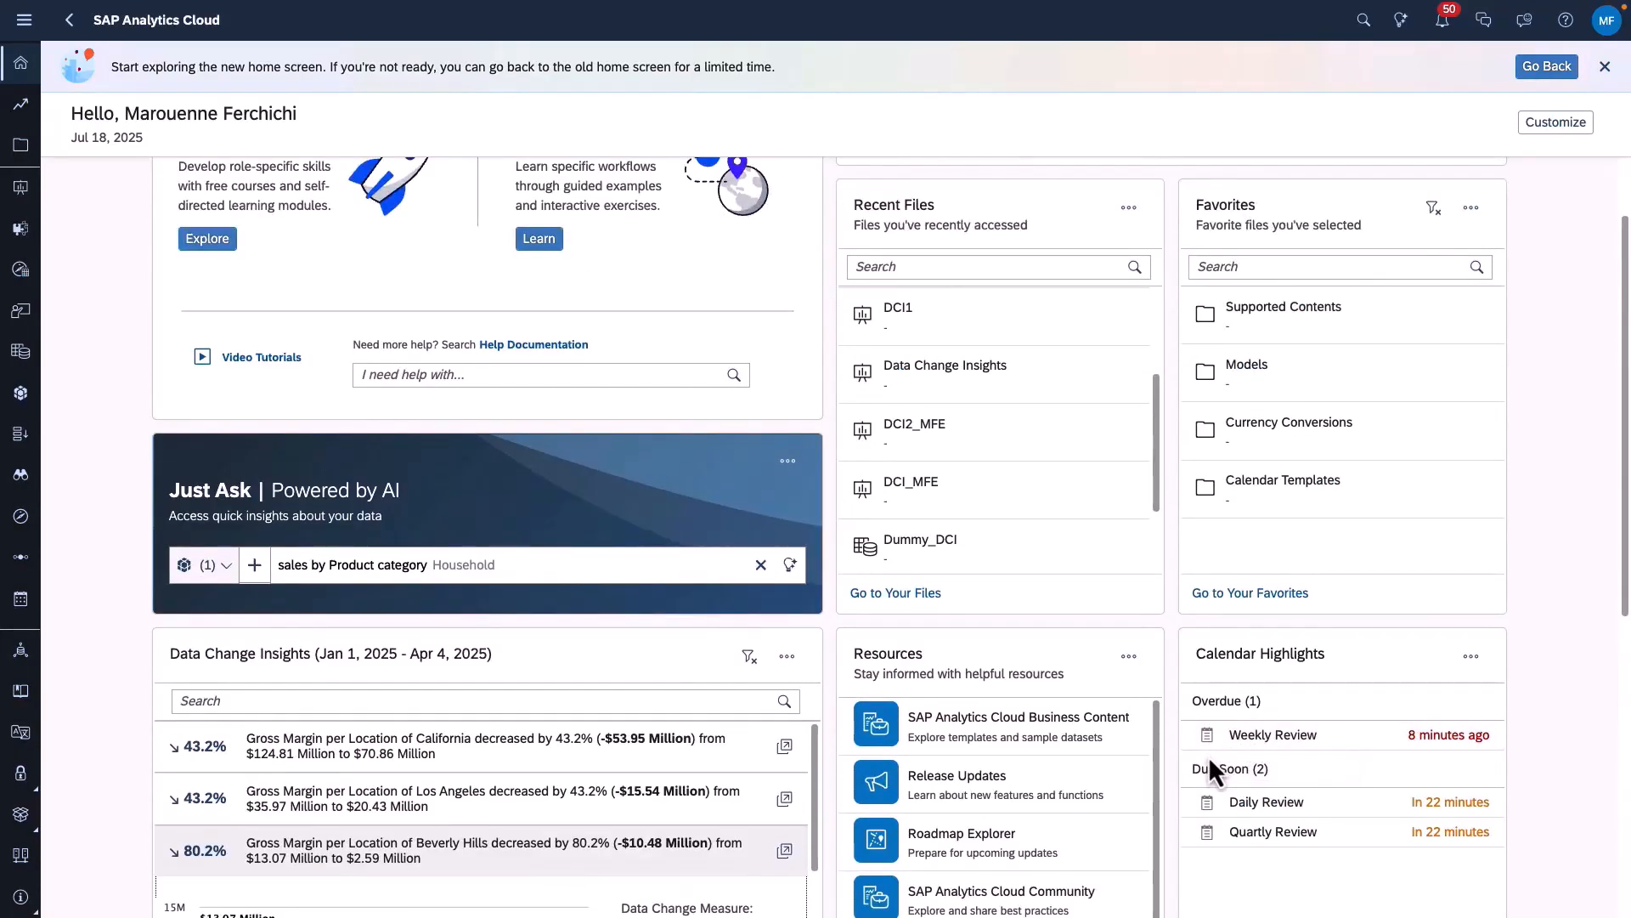
# - Filter the Recent Files card on the home screen to show only Stories and Models
pyautogui.scroll(2, 1138, 561)
pyautogui.click(1128, 208)
pyautogui.click(1139, 236)
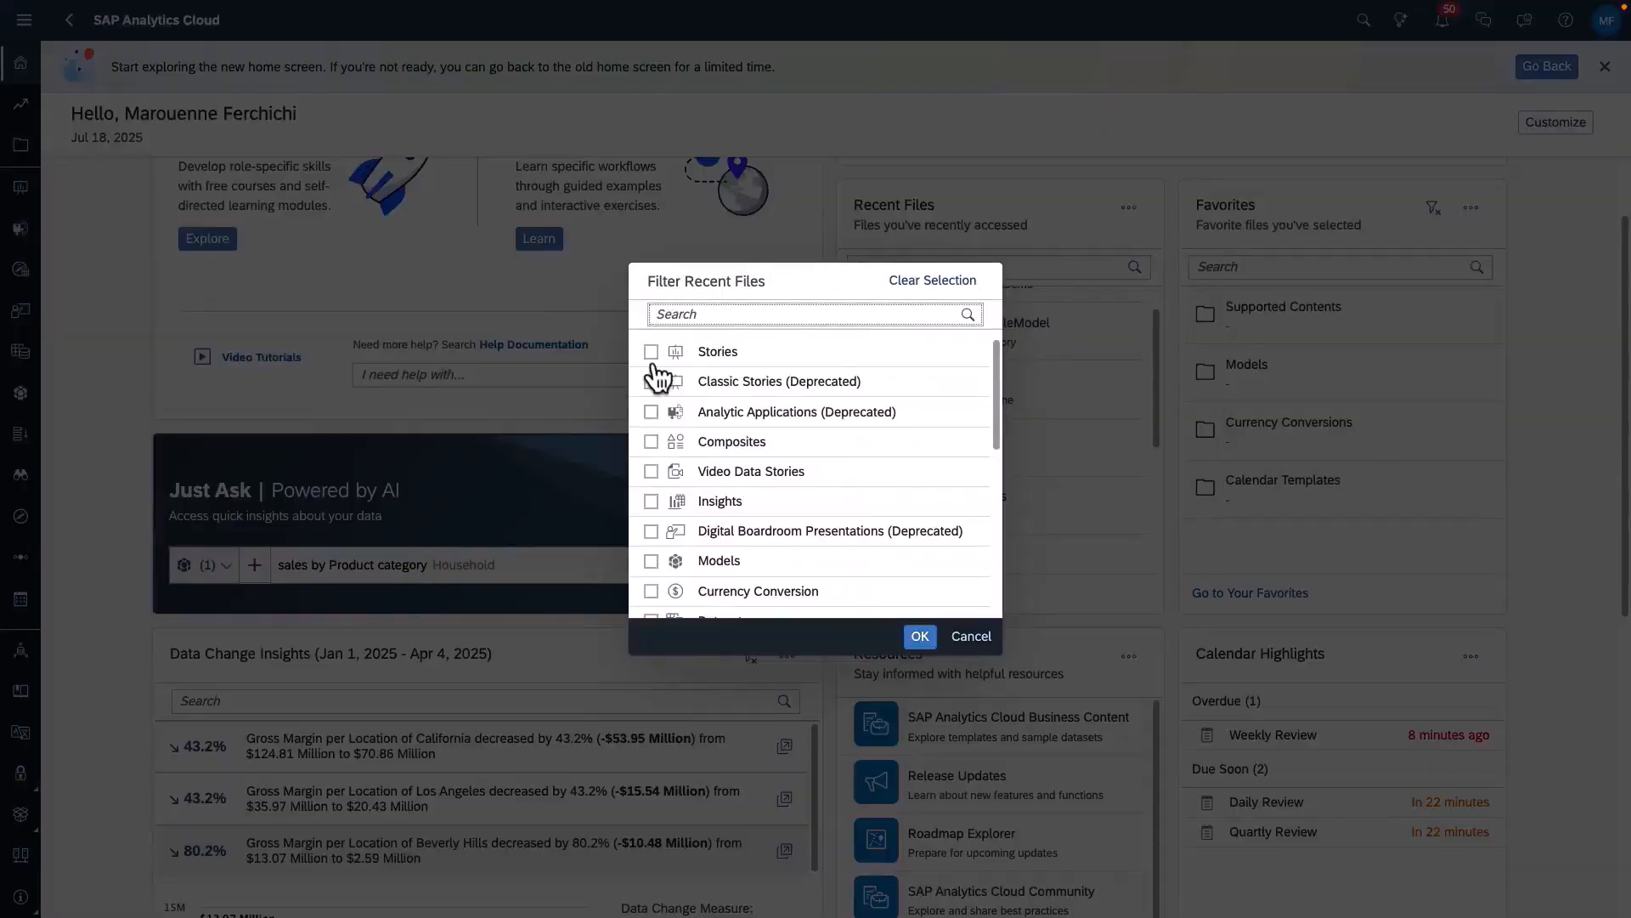
pyautogui.click(651, 348)
pyautogui.click(651, 562)
pyautogui.click(917, 635)
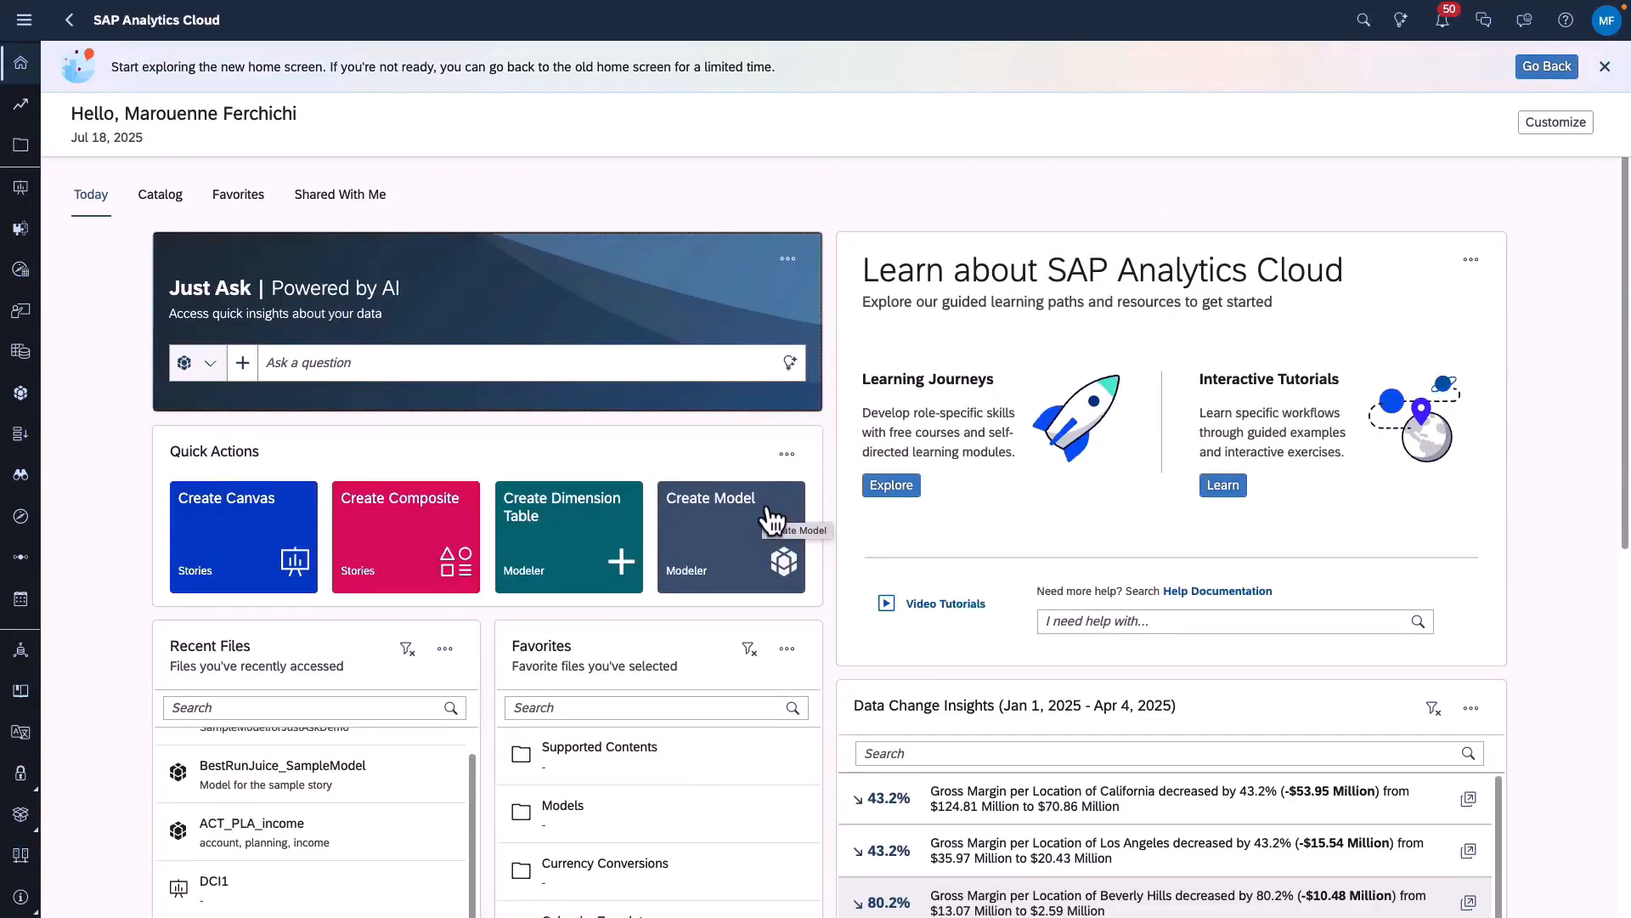
# - Customize the home screen to hide the Recent Files and Onboarding cards
pyautogui.click(1558, 127)
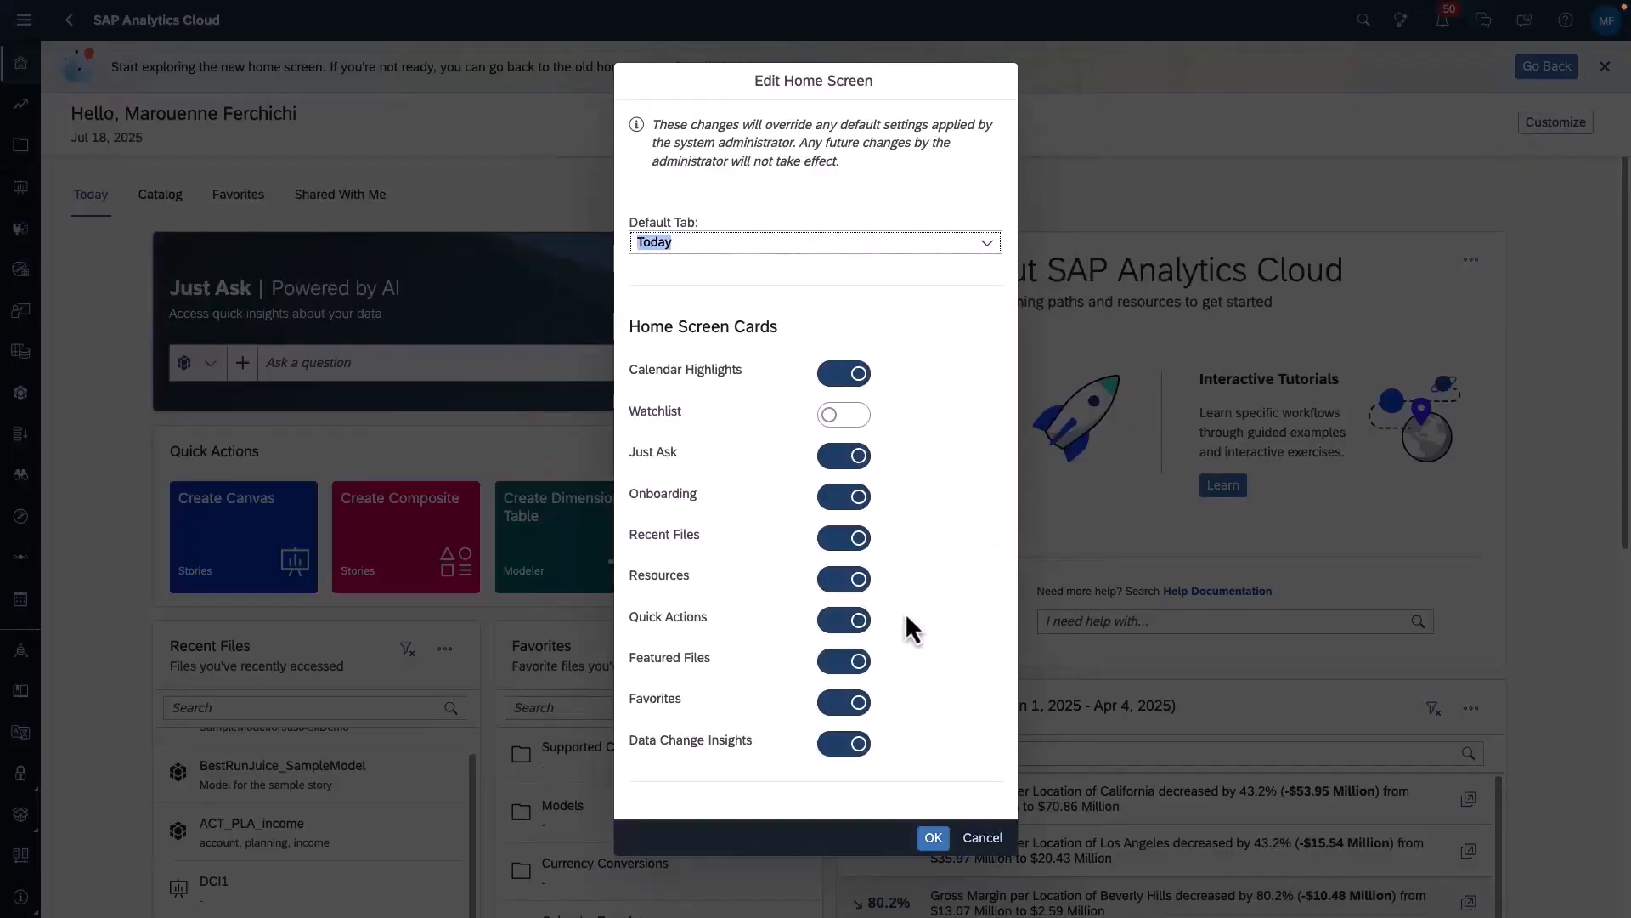
pyautogui.click(858, 537)
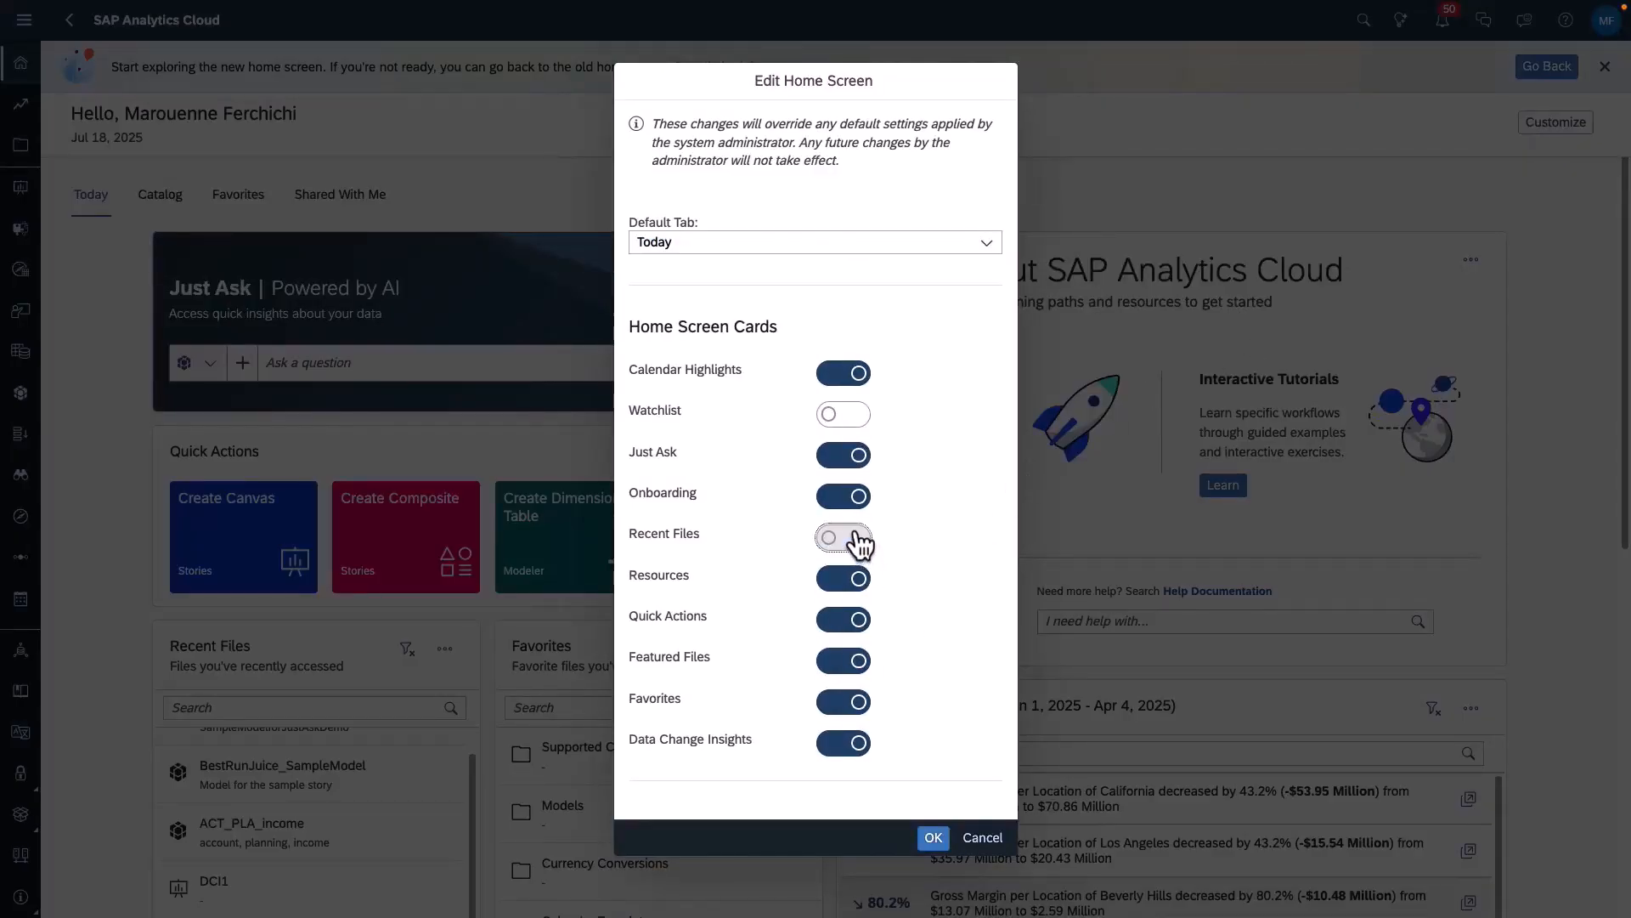
pyautogui.click(853, 503)
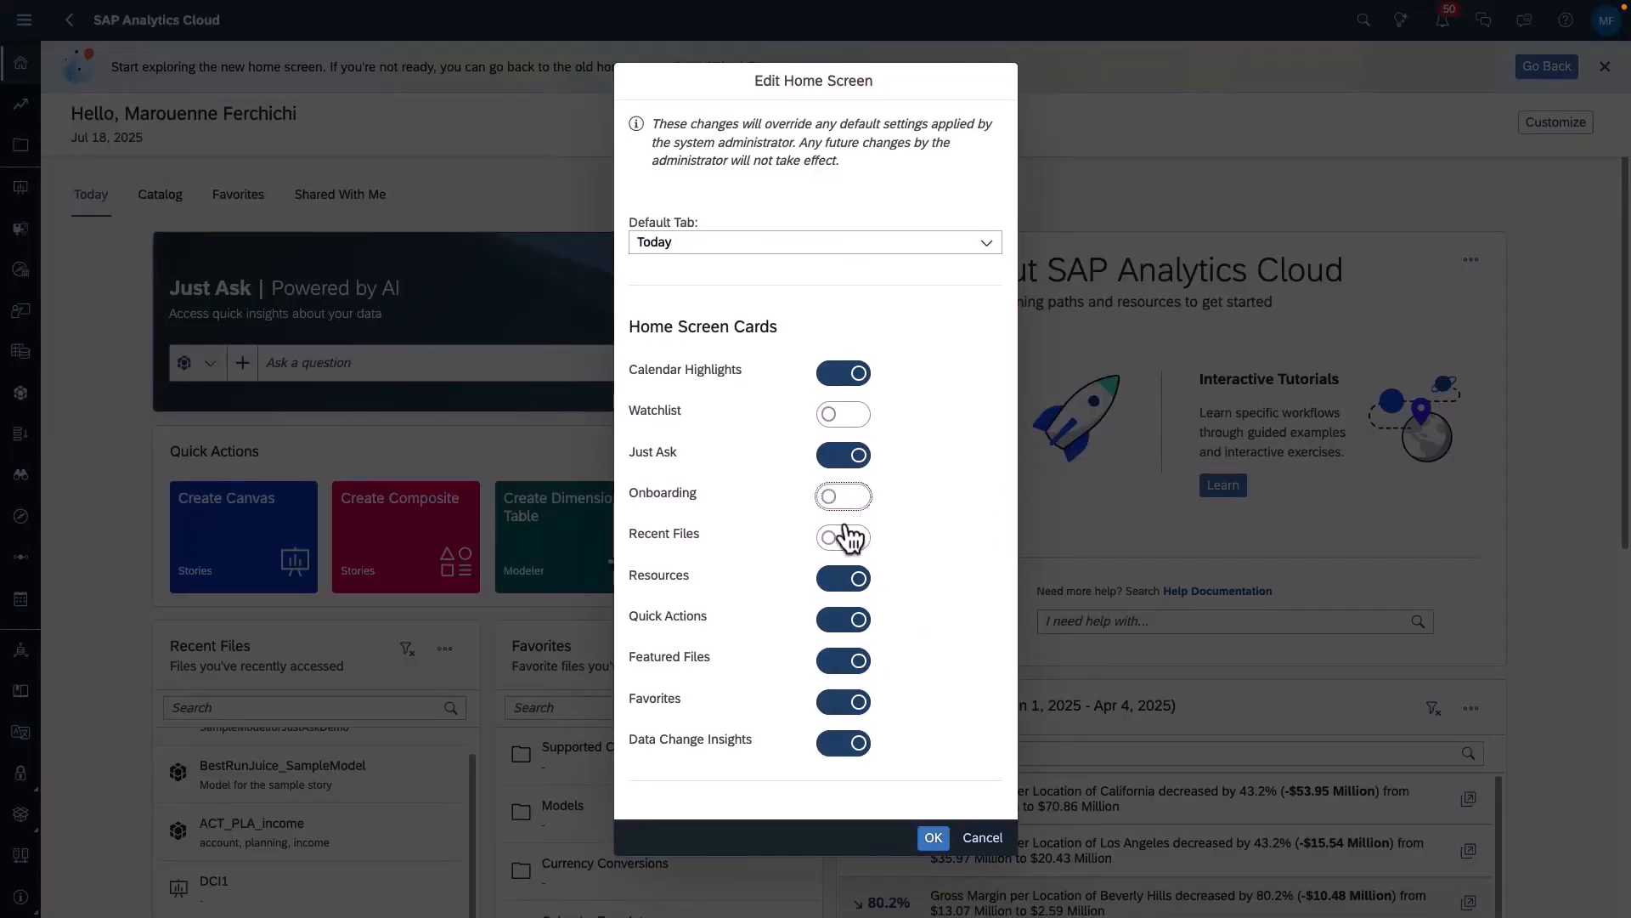
pyautogui.click(932, 839)
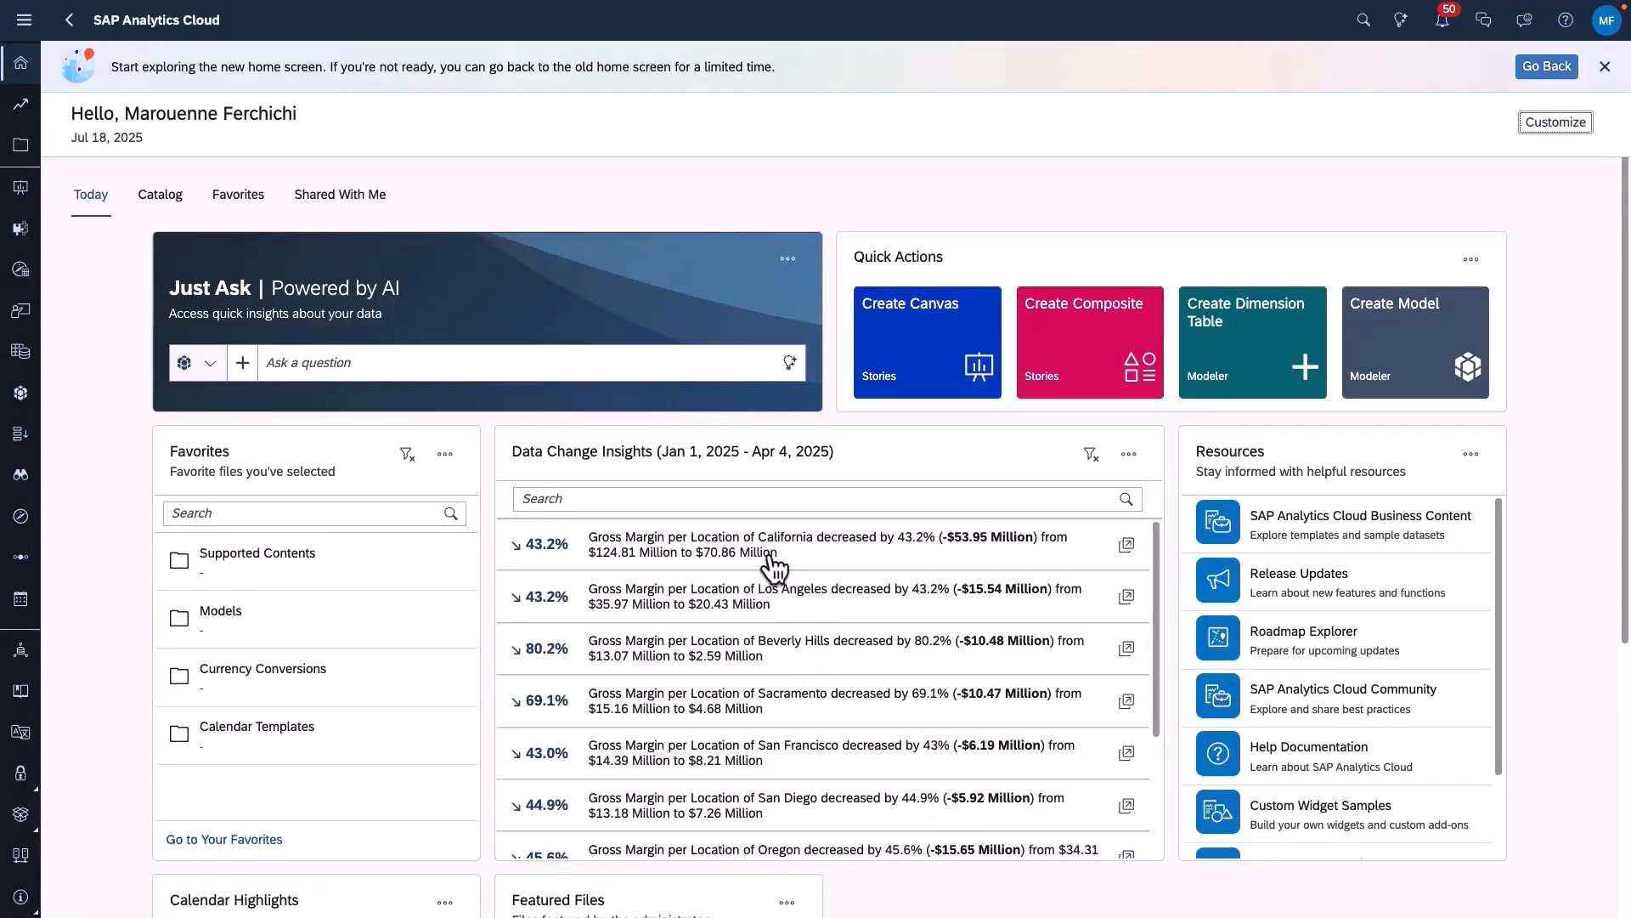
# - Restore the Recent Files and Onboarding cards in the home screen customization
pyautogui.click(1542, 128)
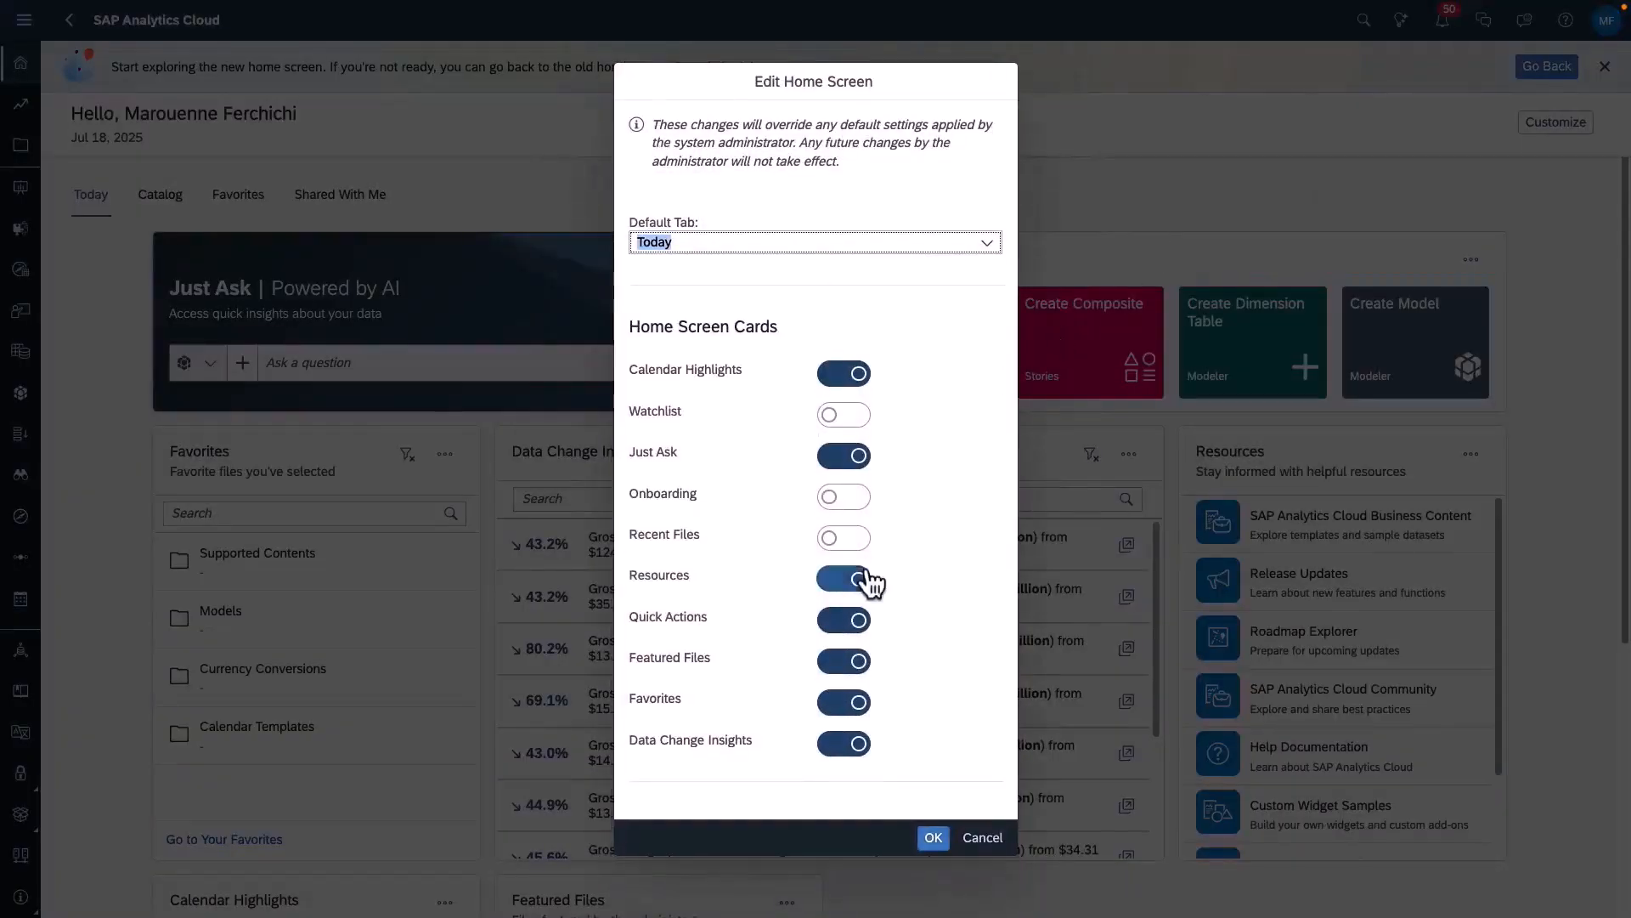
pyautogui.click(855, 541)
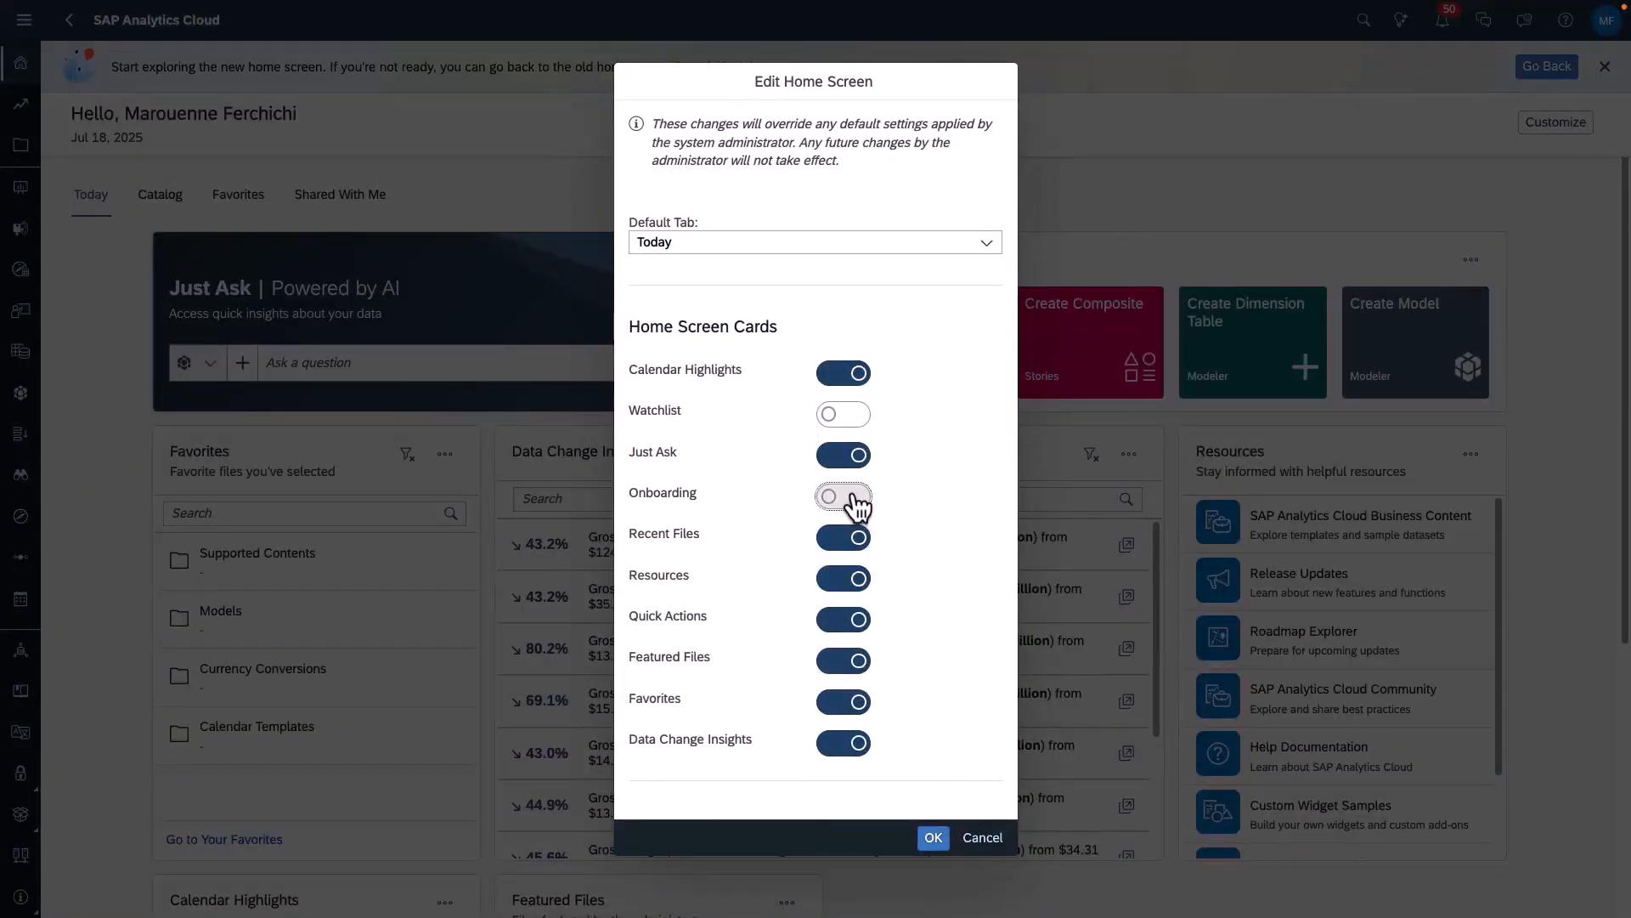
pyautogui.click(926, 837)
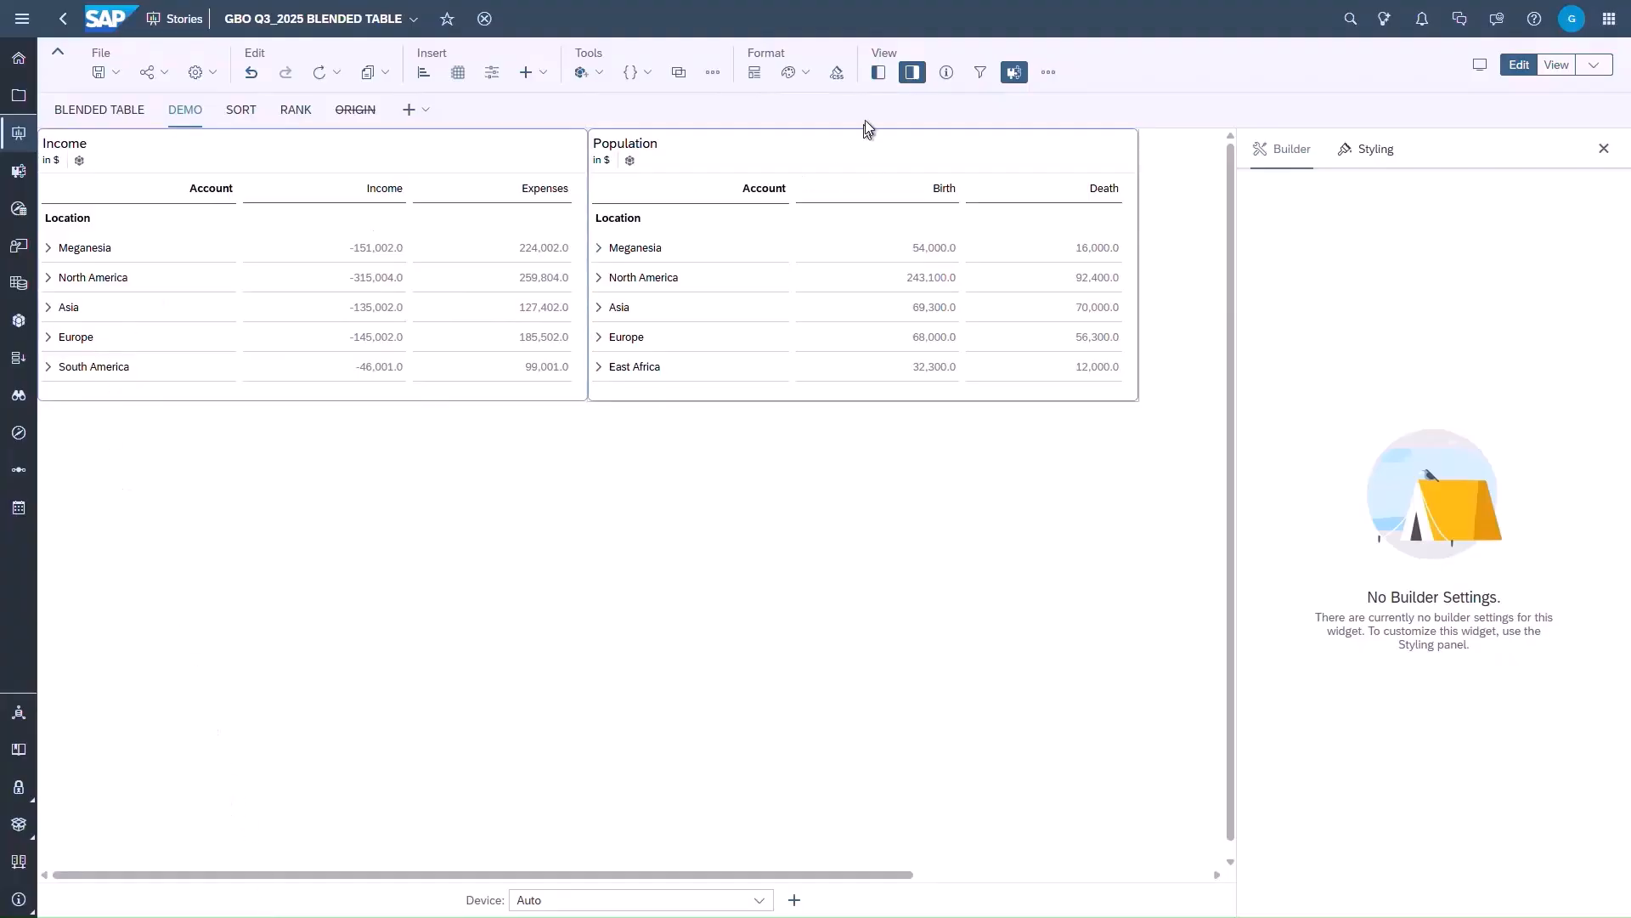
# - Place a new empty ACT_ANA_population table below the Income and Population tables on the DEMO page and widen it to span both
pyautogui.click(878, 72)
pyautogui.moveTo(117, 273); pyautogui.dragTo(315, 434)
pyautogui.moveTo(364, 563); pyautogui.dragTo(1143, 558)
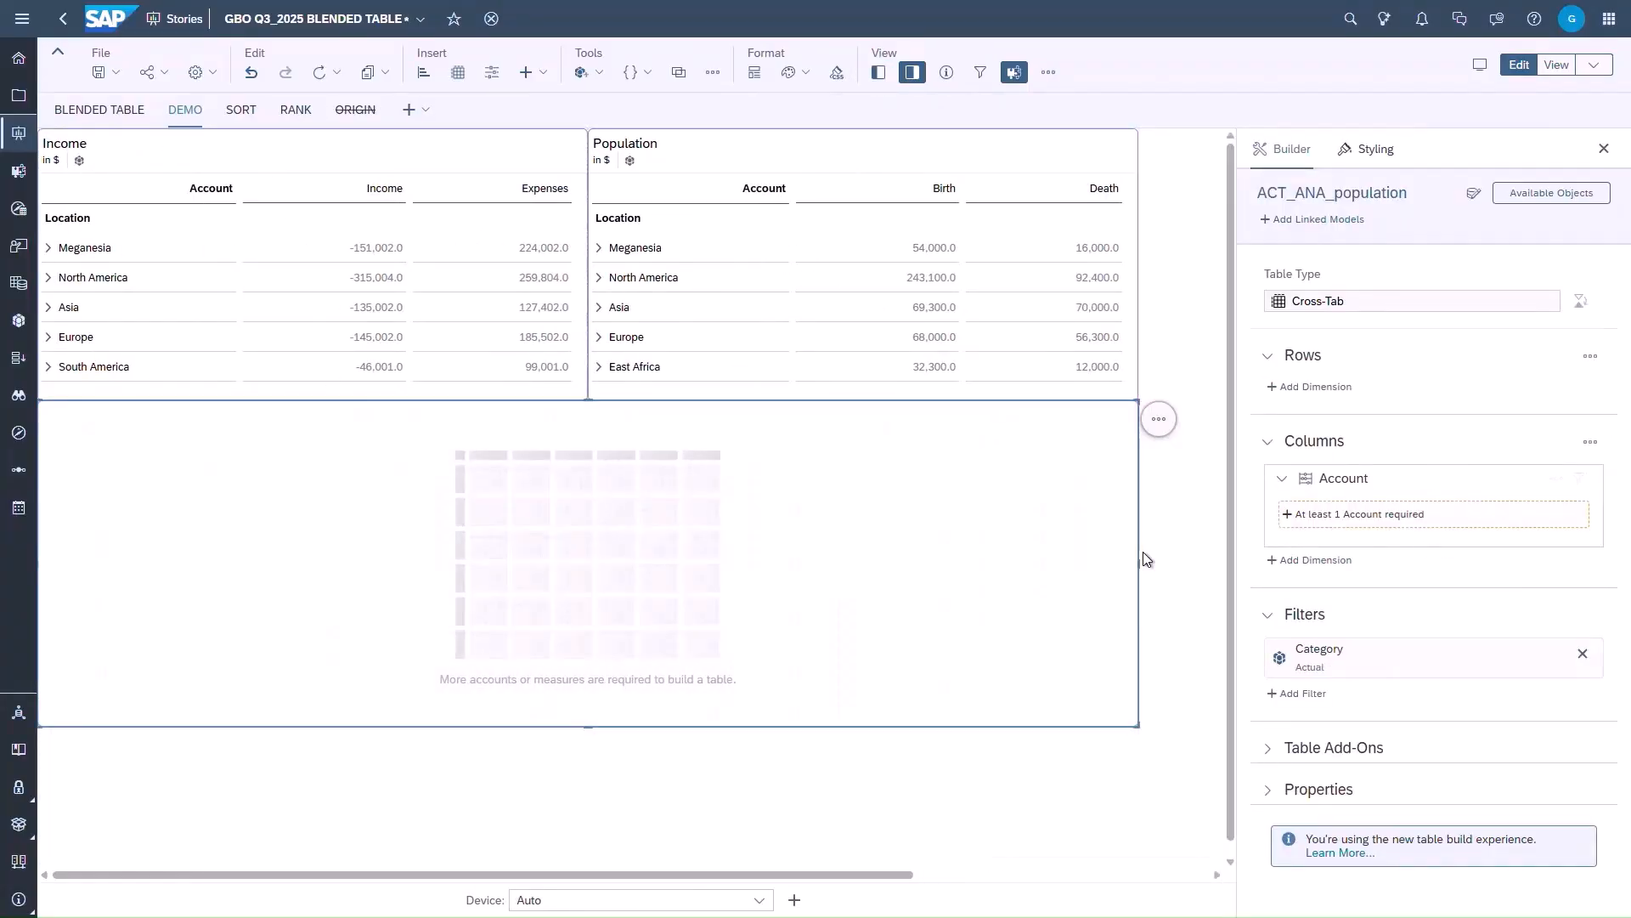
# - Link the ACT_ANA_income model to the new table and review the matched dimensions of both models
pyautogui.click(1313, 219)
pyautogui.click(1284, 237)
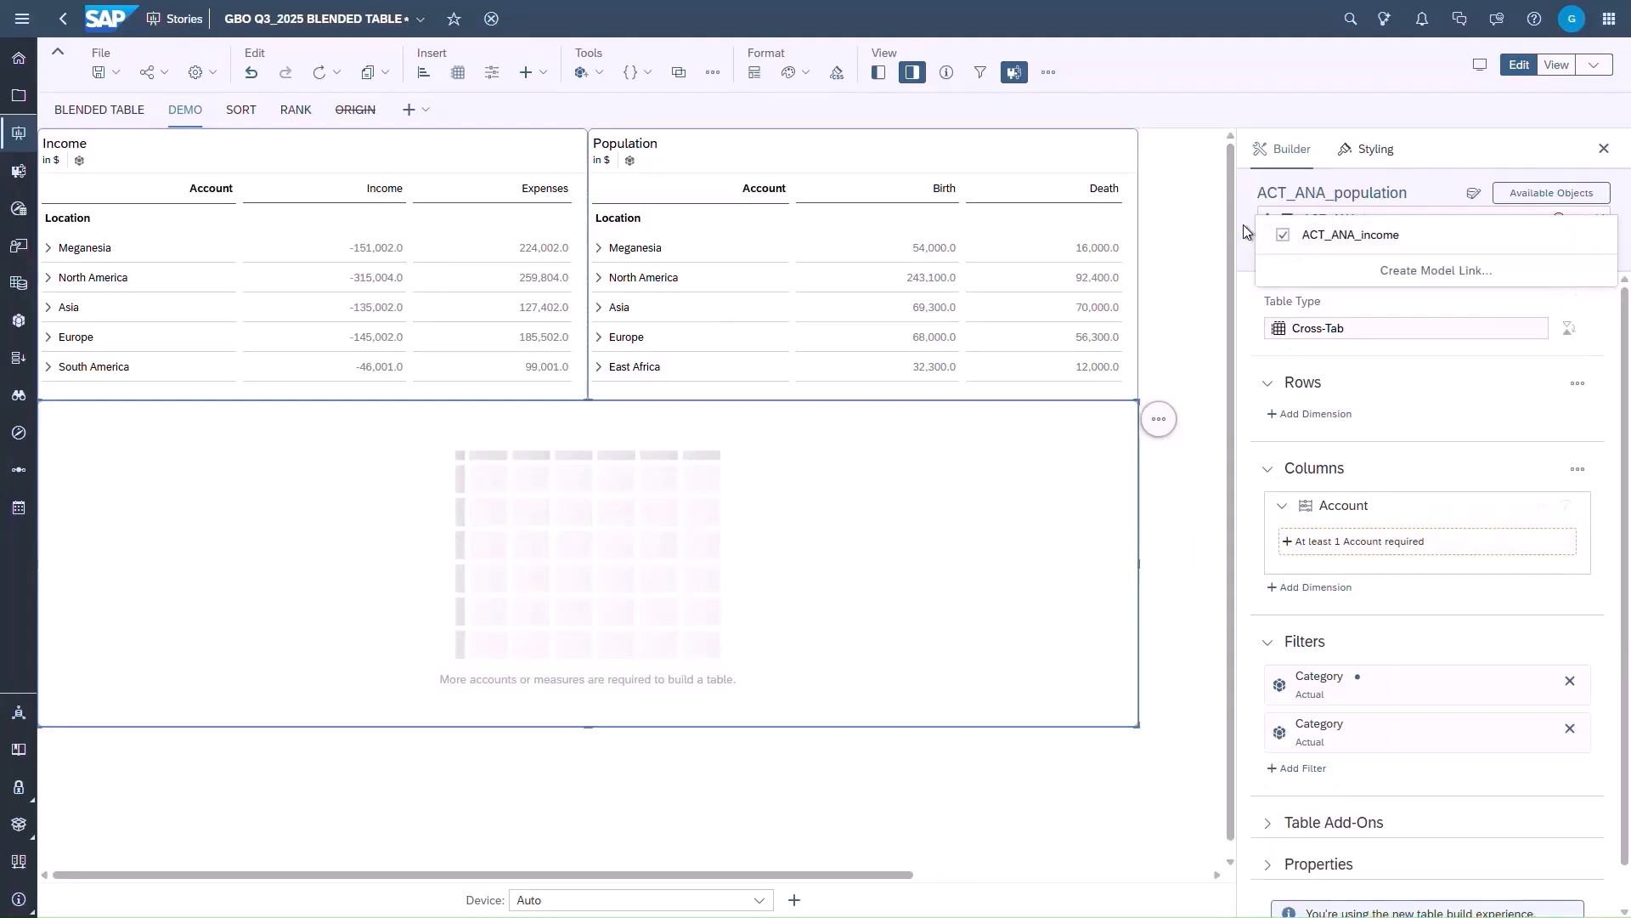
pyautogui.click(1581, 220)
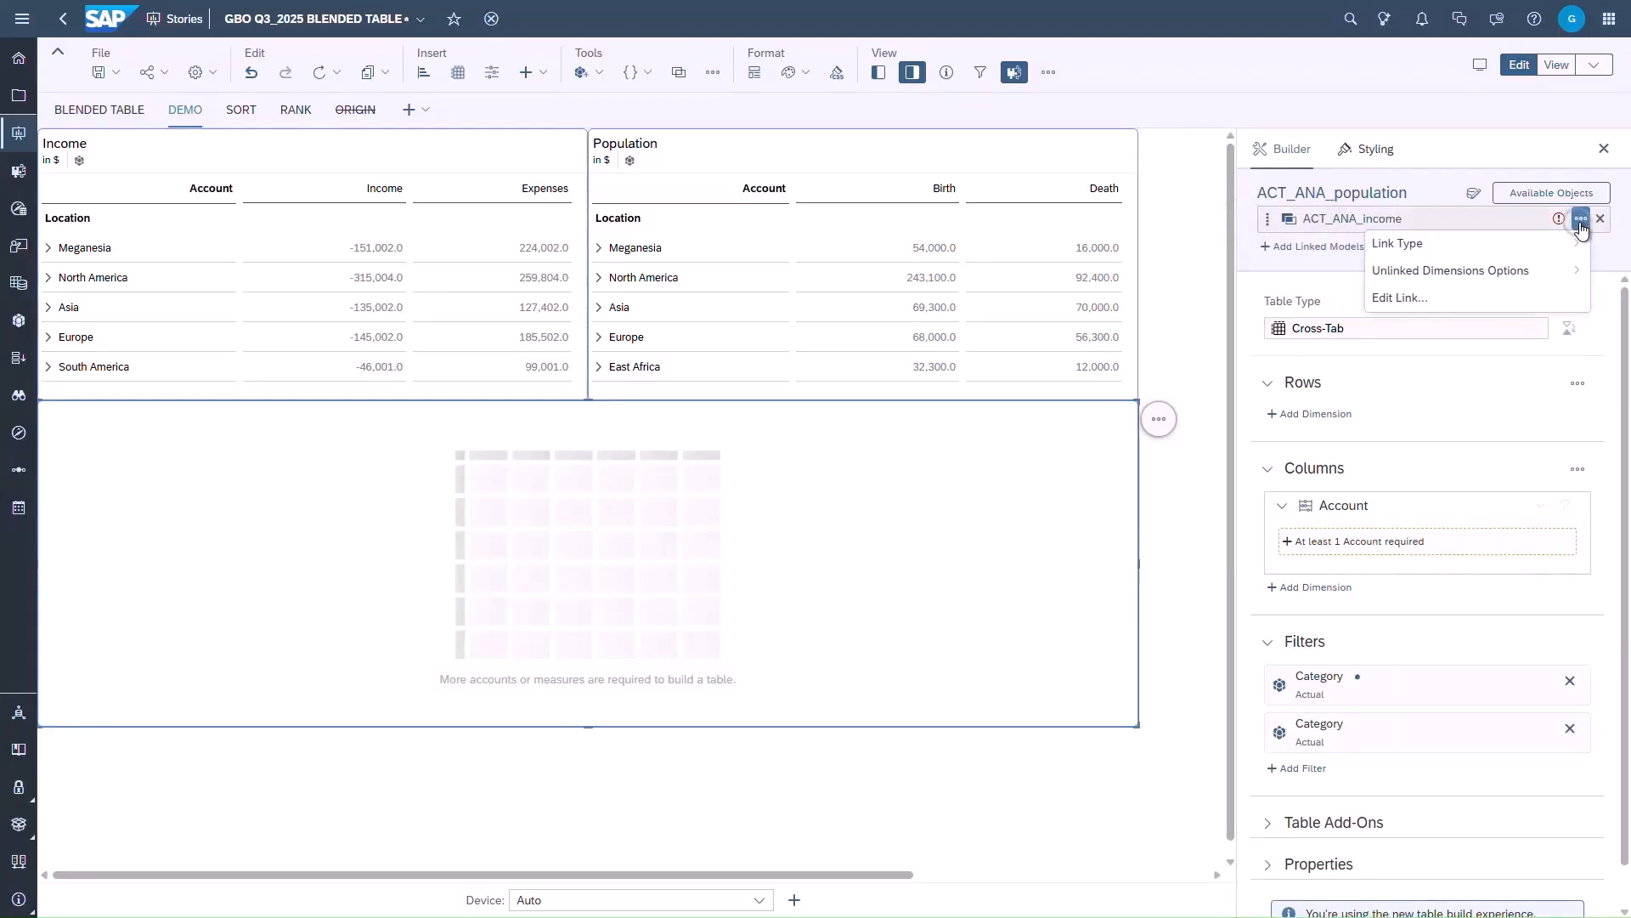
pyautogui.click(1399, 297)
pyautogui.scroll(-1, 1092, 600)
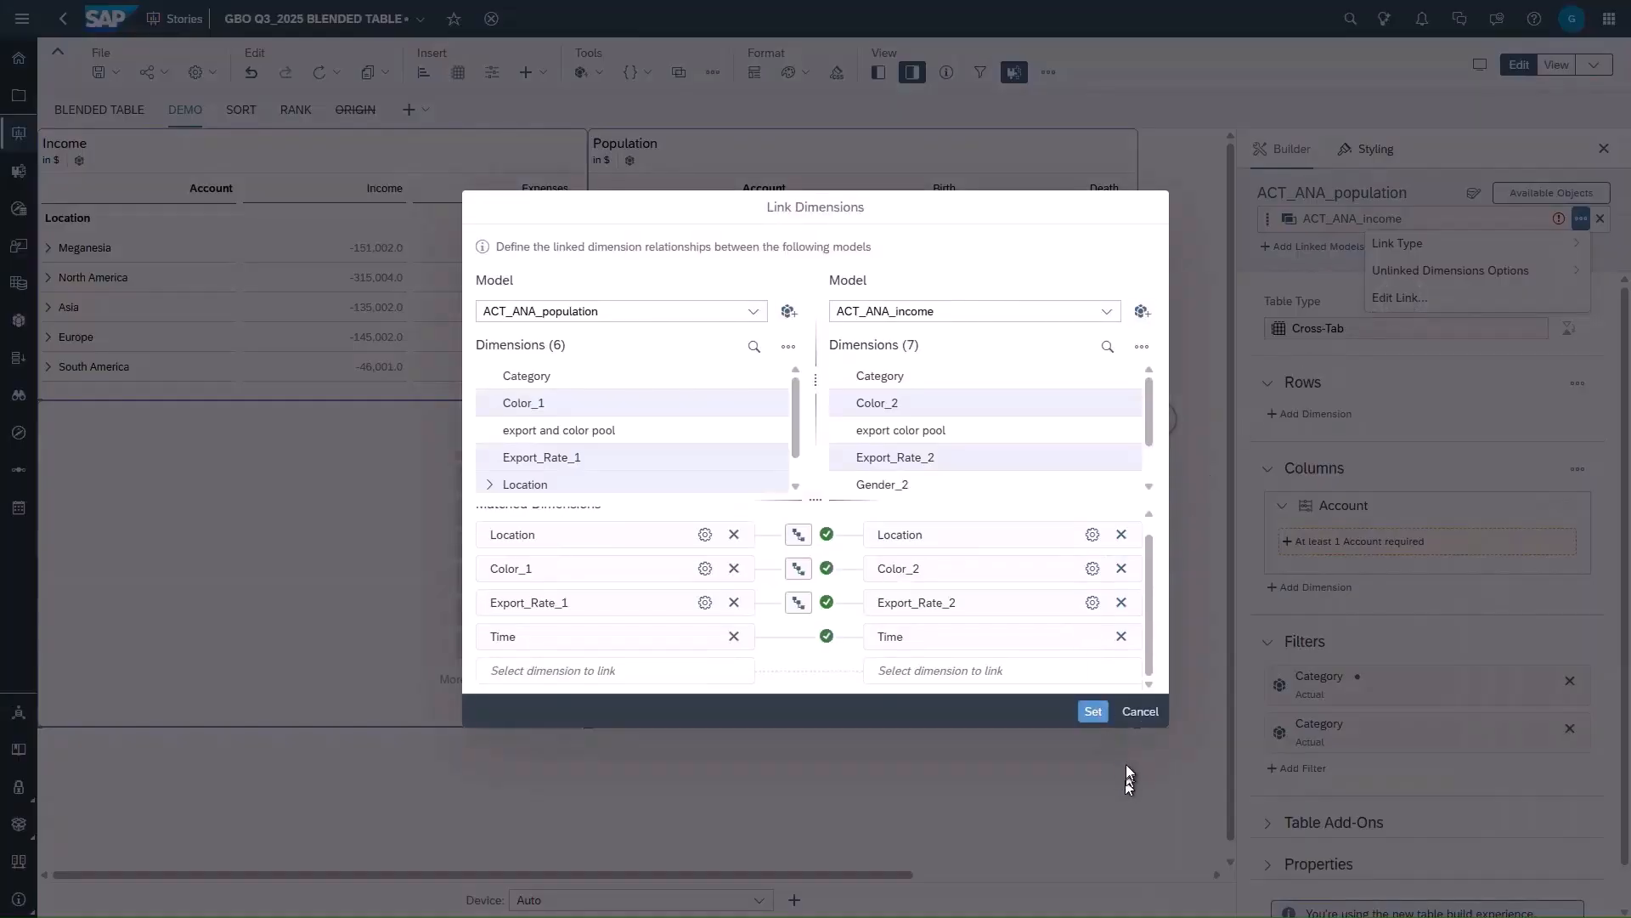
pyautogui.click(1148, 712)
# - Set the link type of the ACT_ANA_income model to Intersecting data only
pyautogui.click(1580, 219)
pyautogui.moveTo(1394, 243)
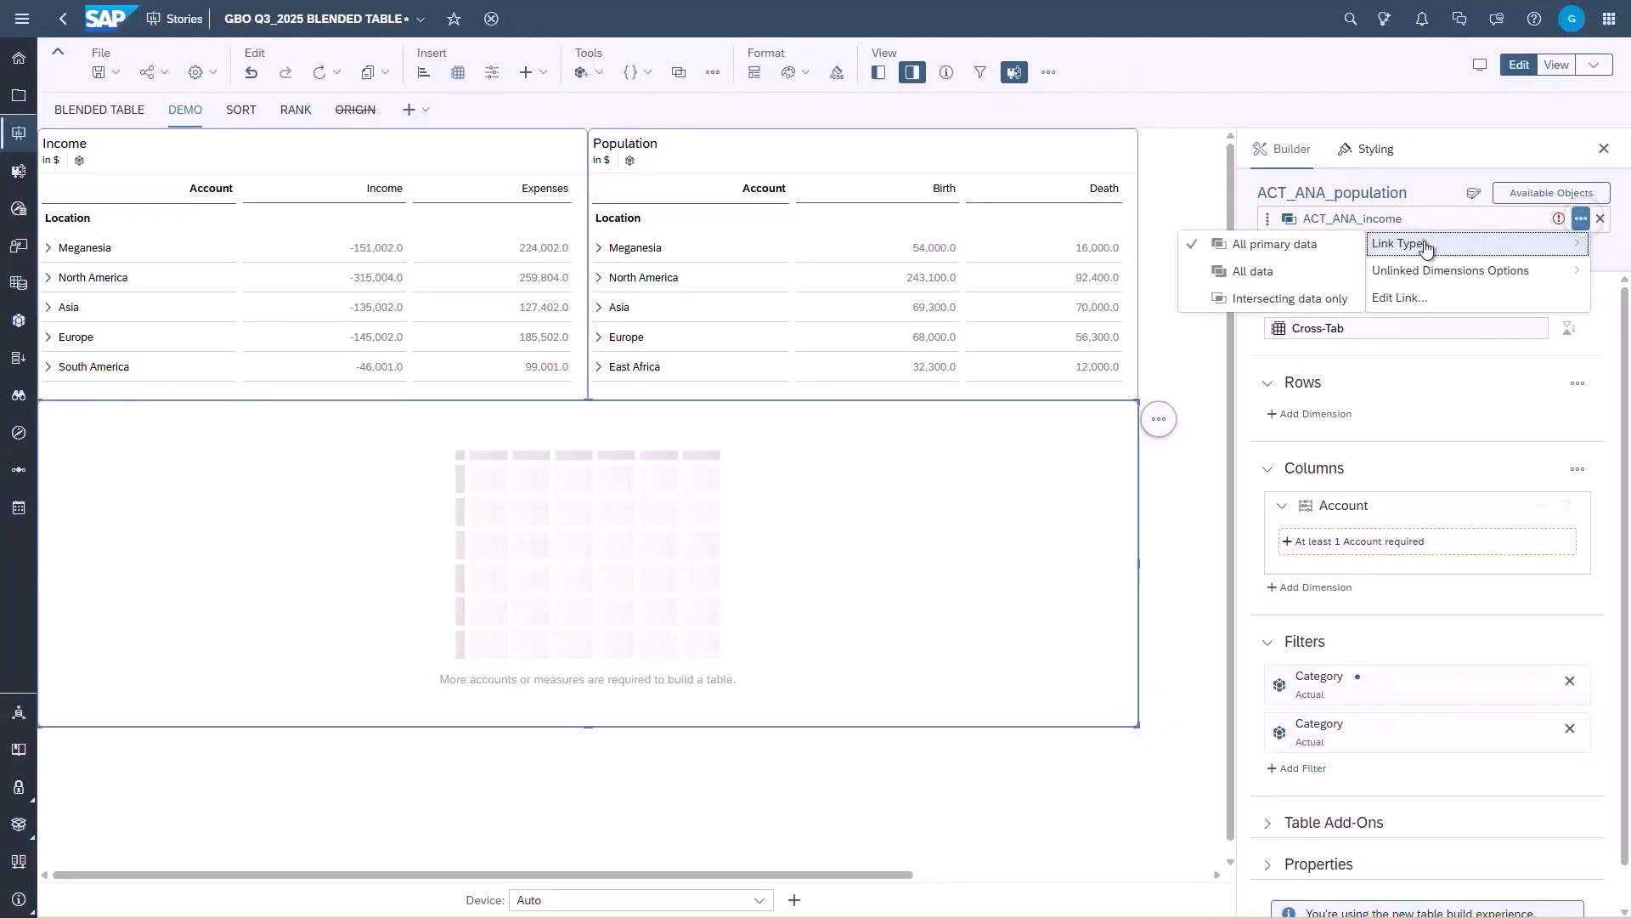
pyautogui.click(1258, 300)
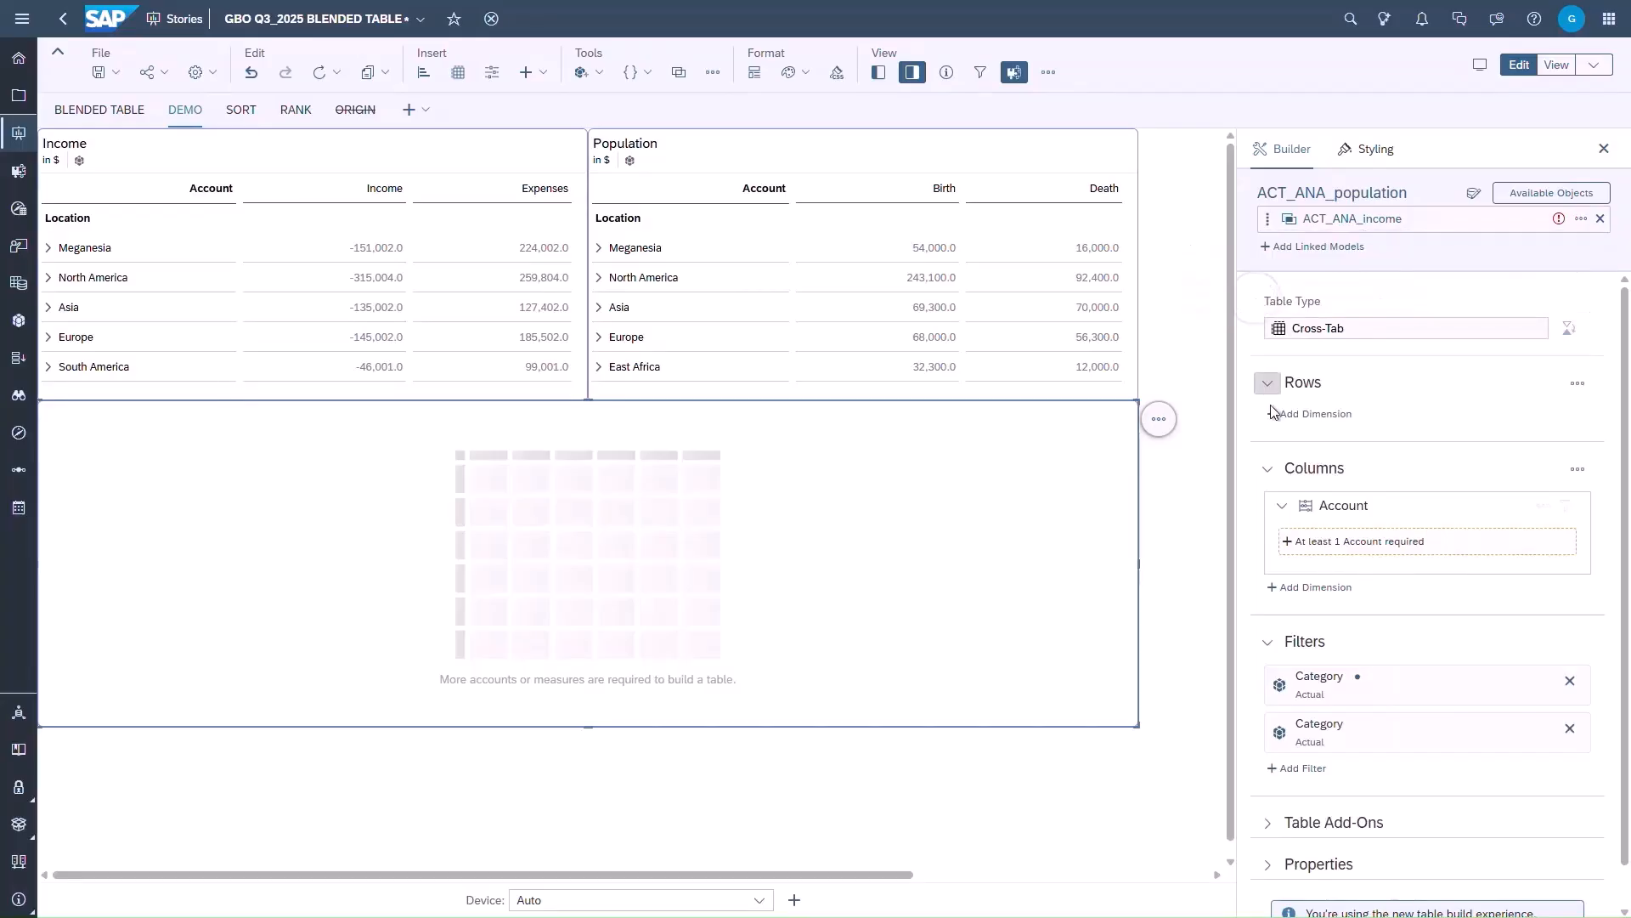
# - Add the Location dimension from ACT_ANA_population to the blended table's rows
pyautogui.click(1315, 413)
pyautogui.click(1306, 343)
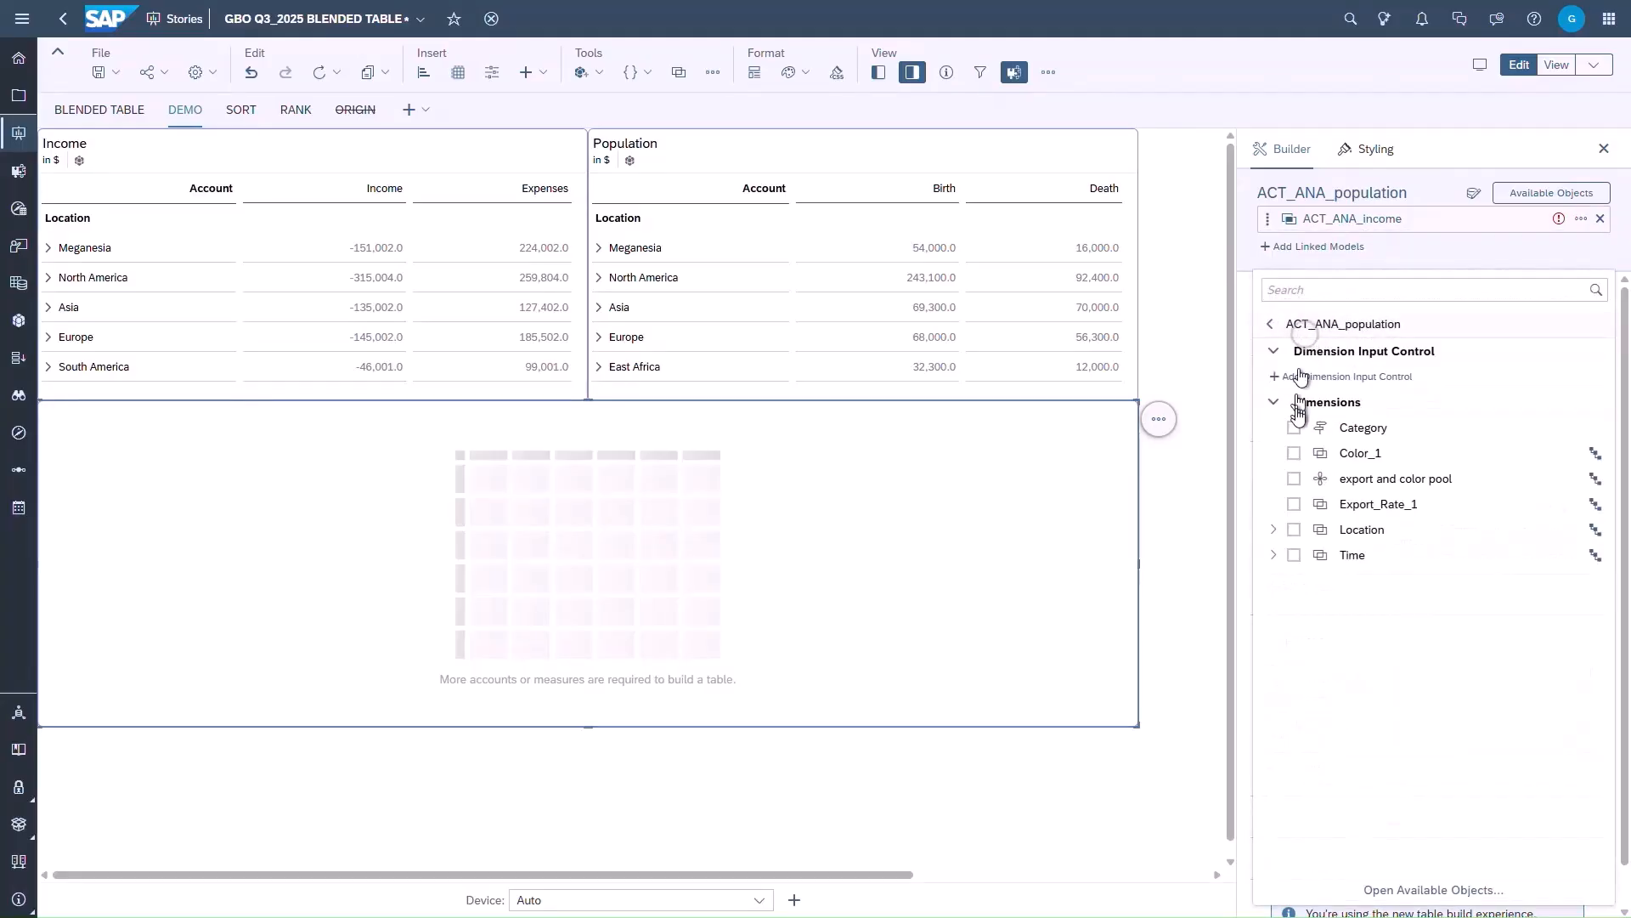
pyautogui.click(1294, 530)
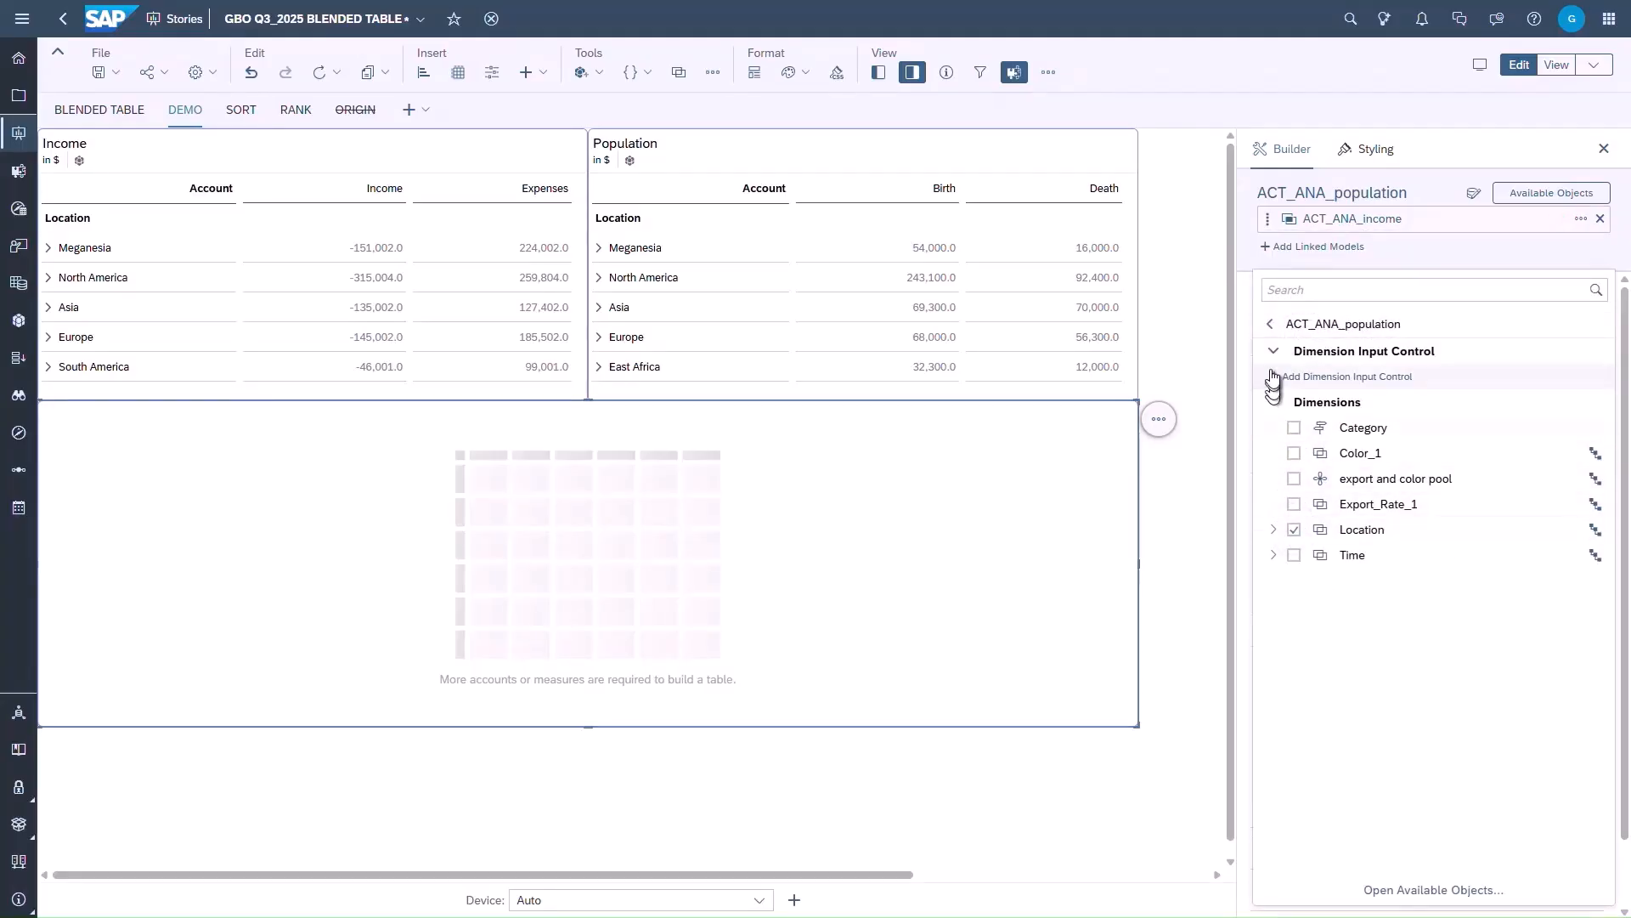
pyautogui.click(1246, 310)
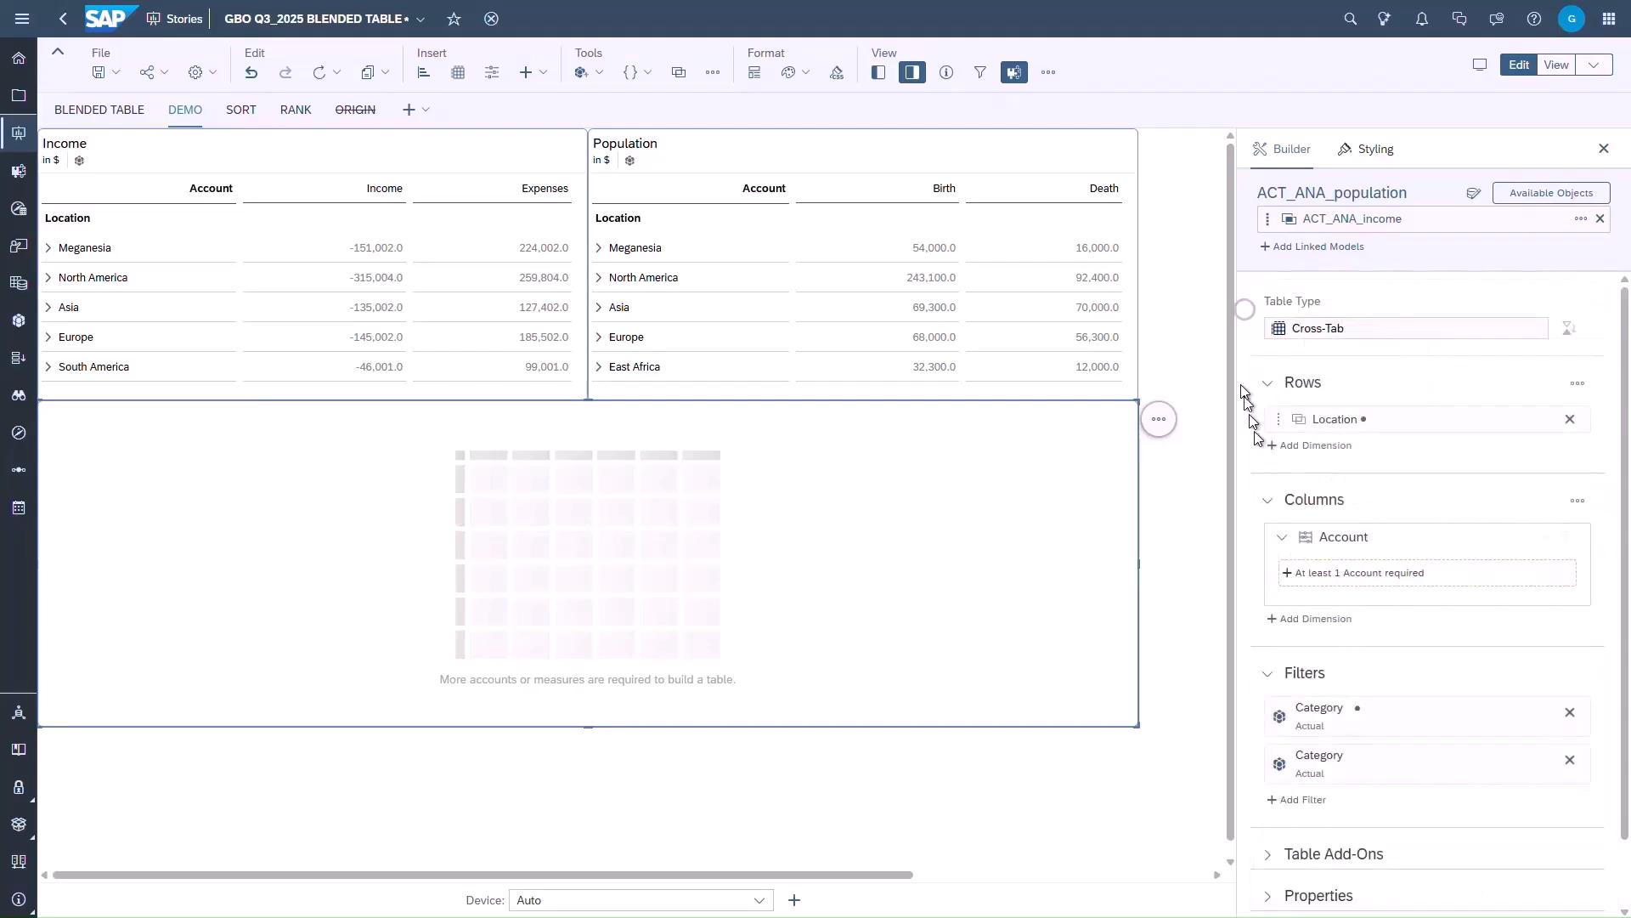
# - Add the Birth and Death accounts under Population Growth in ACT_ANA_population to the table's columns
pyautogui.click(1322, 581)
pyautogui.click(1328, 326)
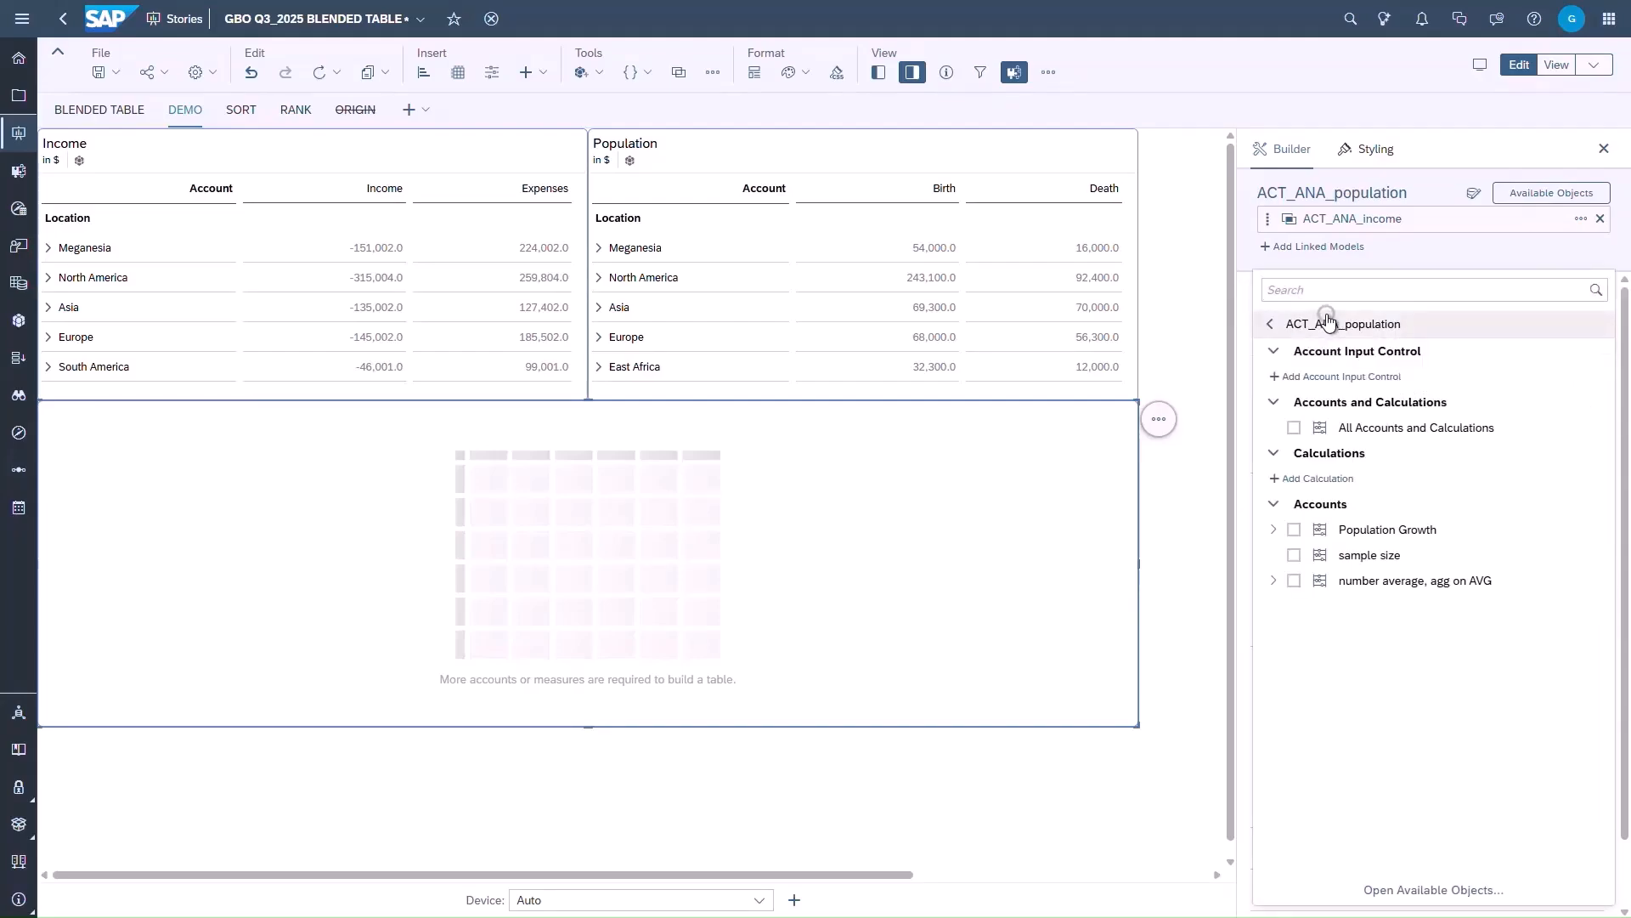
pyautogui.click(1275, 530)
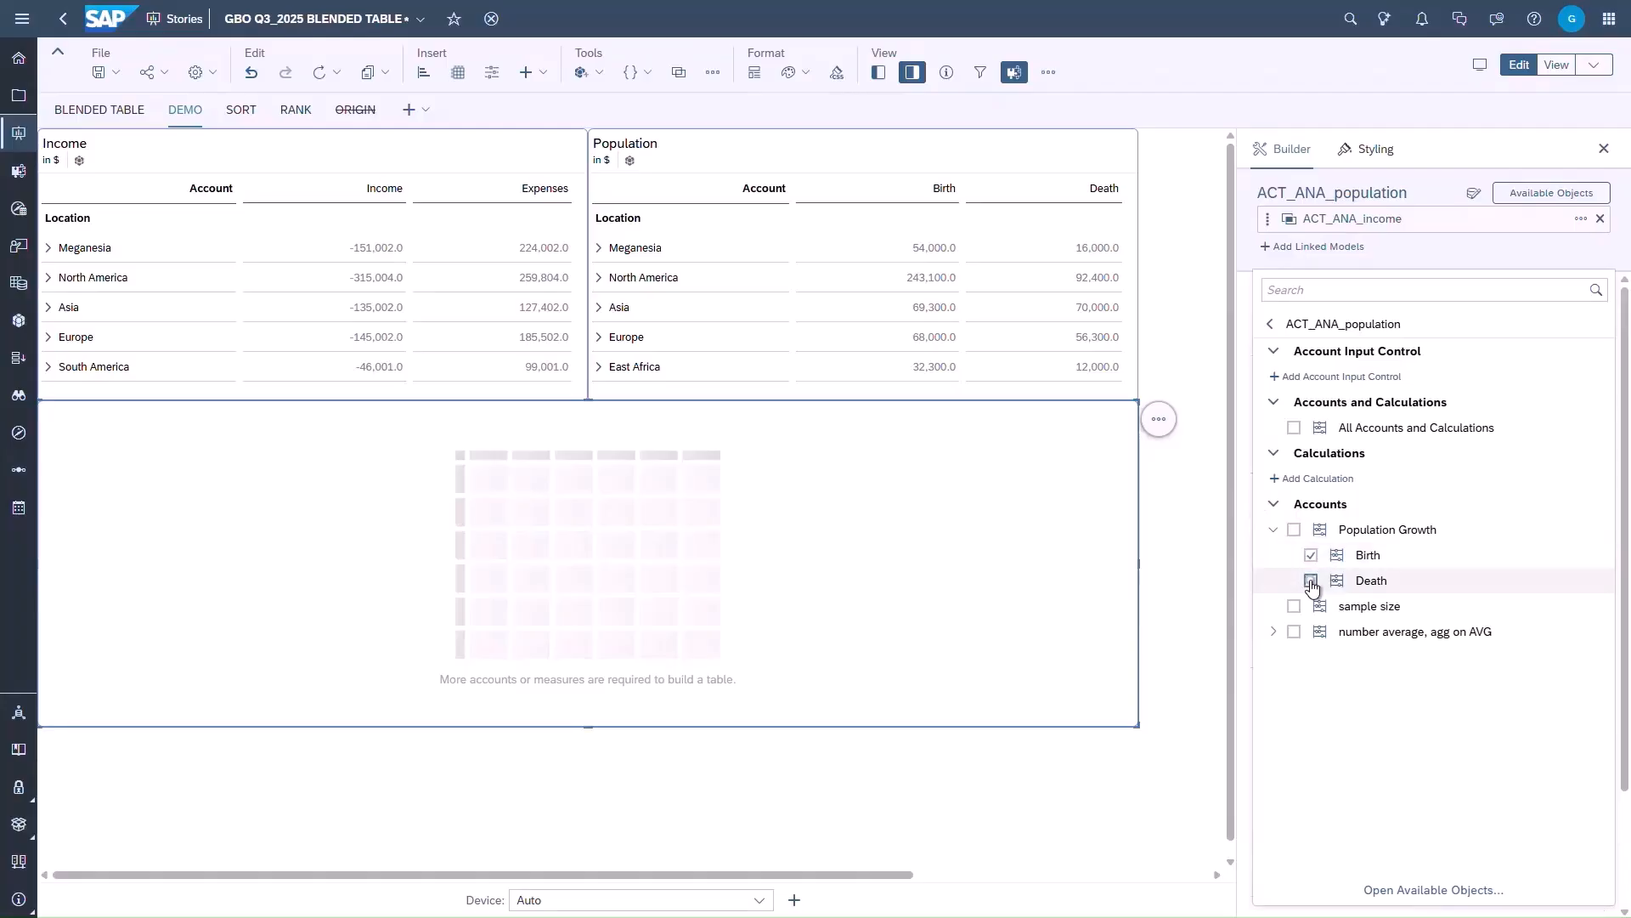
pyautogui.click(1311, 581)
# - Add the Income and Expenses accounts under net income in ACT_ANA_income to the table's columns
pyautogui.click(1271, 323)
pyautogui.click(1284, 378)
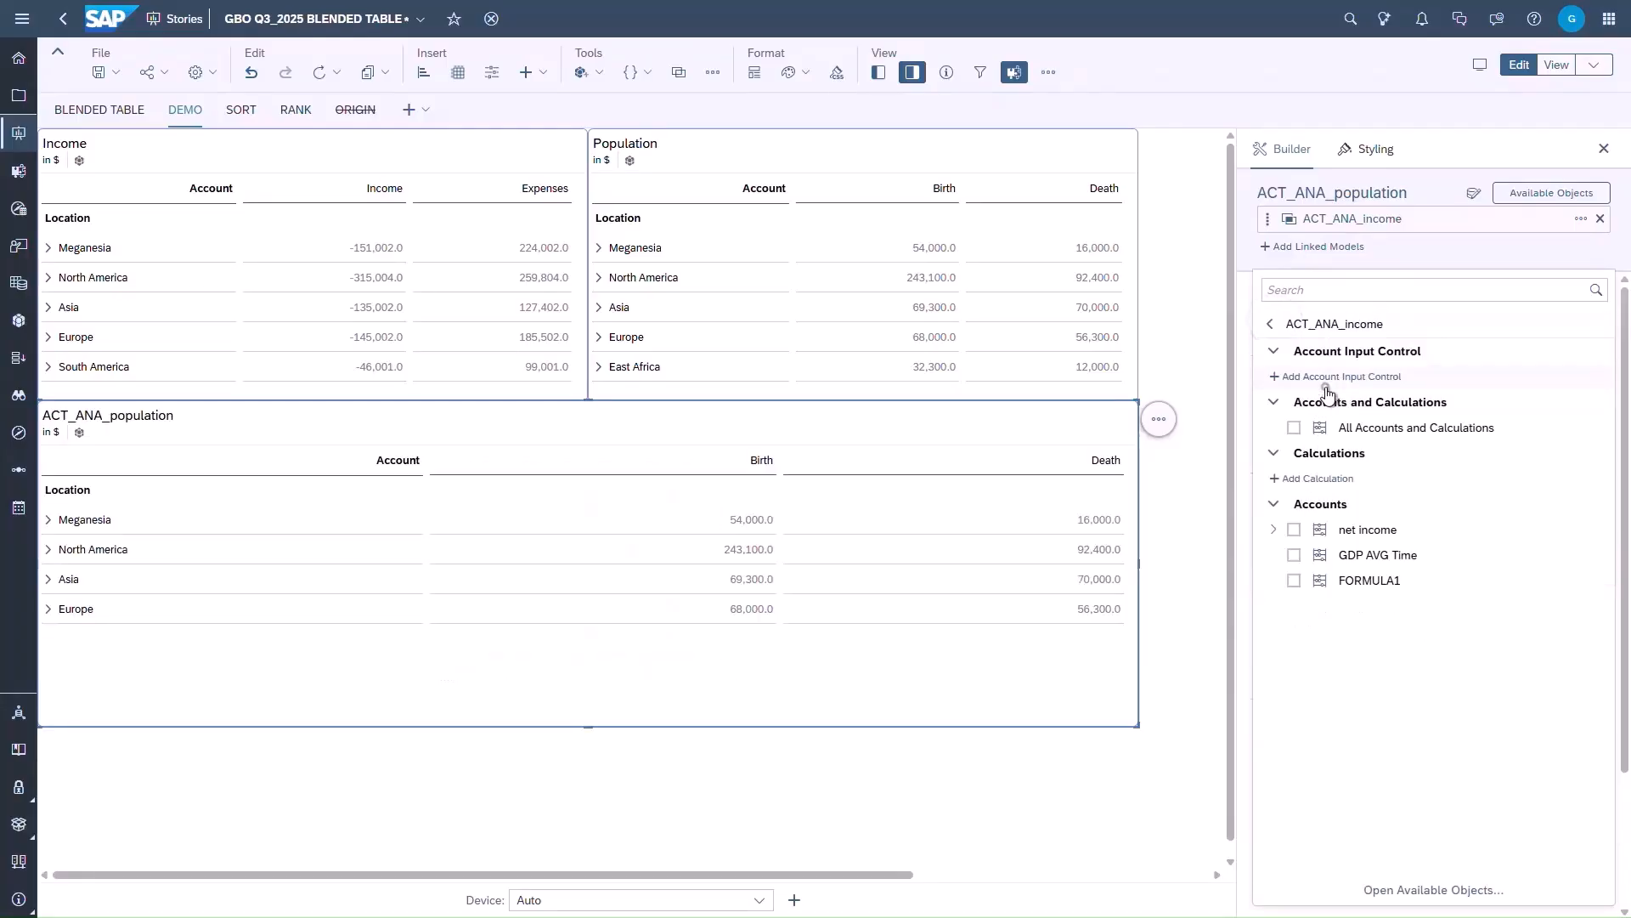
pyautogui.click(1273, 529)
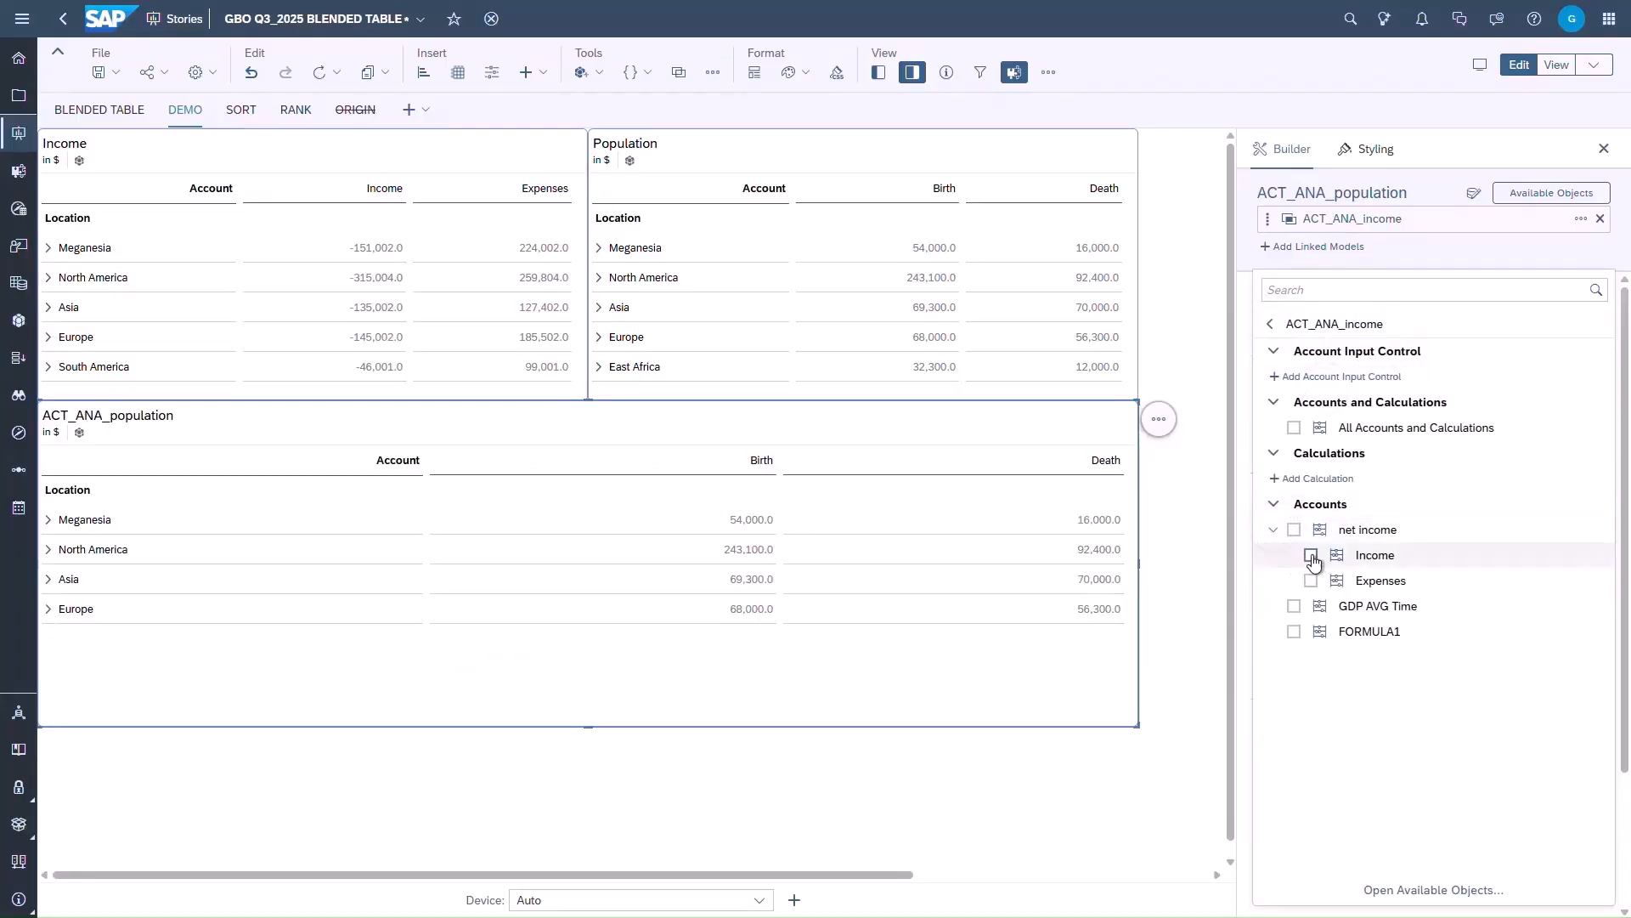
pyautogui.click(1312, 554)
pyautogui.click(1265, 571)
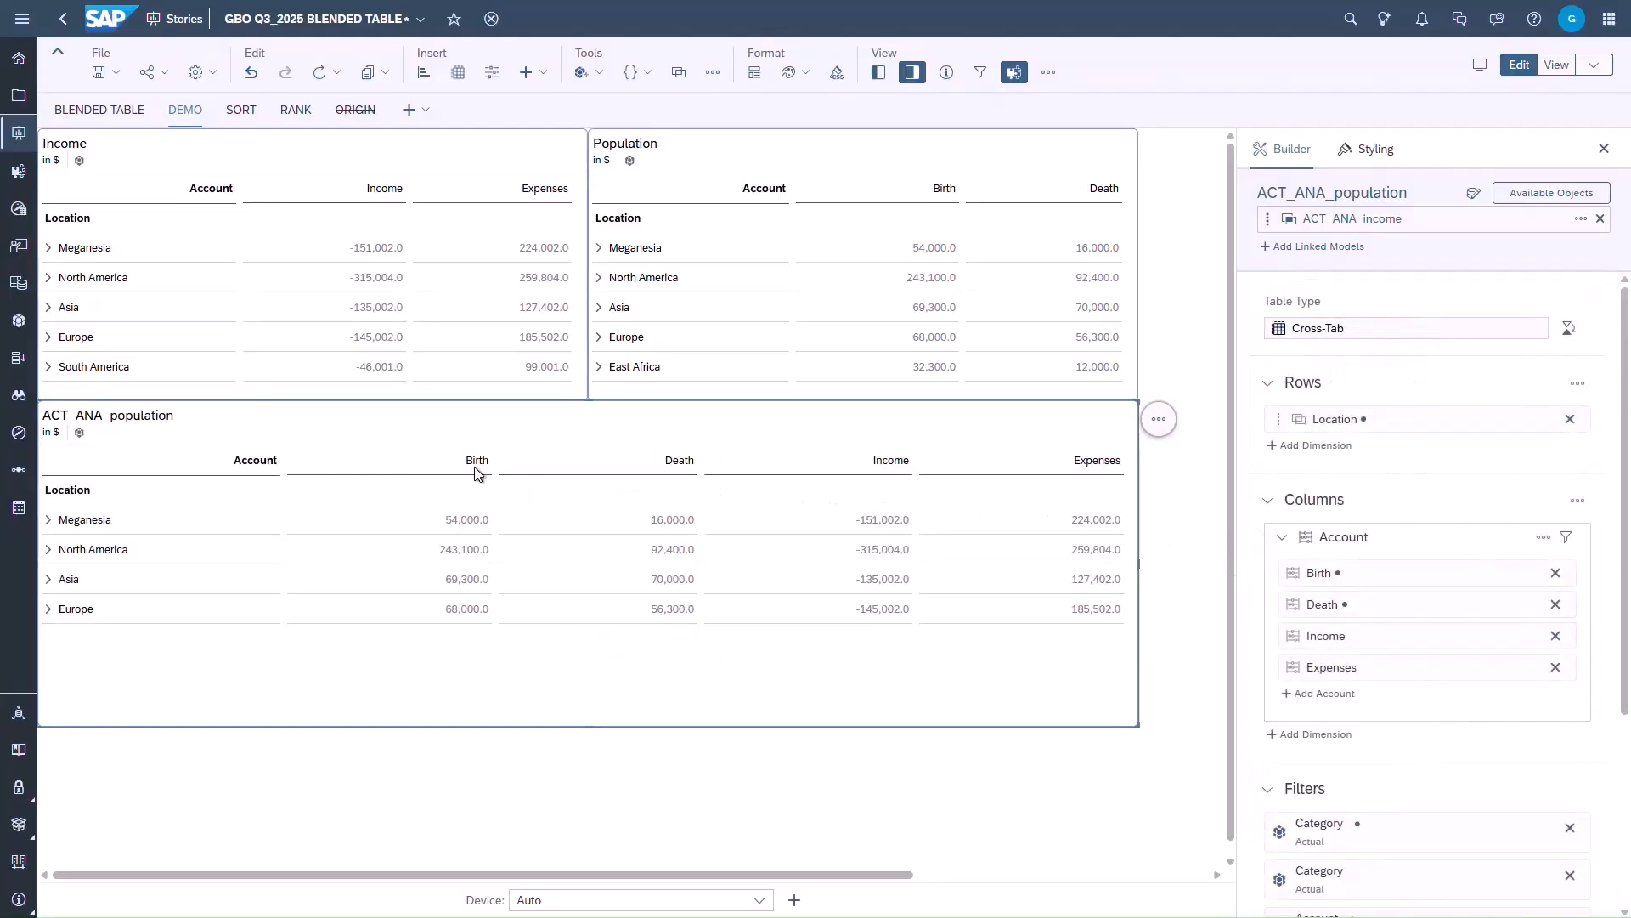
# - Add a repeating Accumulative Sum client calculation to the Birth column of the blended table
pyautogui.click(474, 465)
pyautogui.rightClick(470, 468)
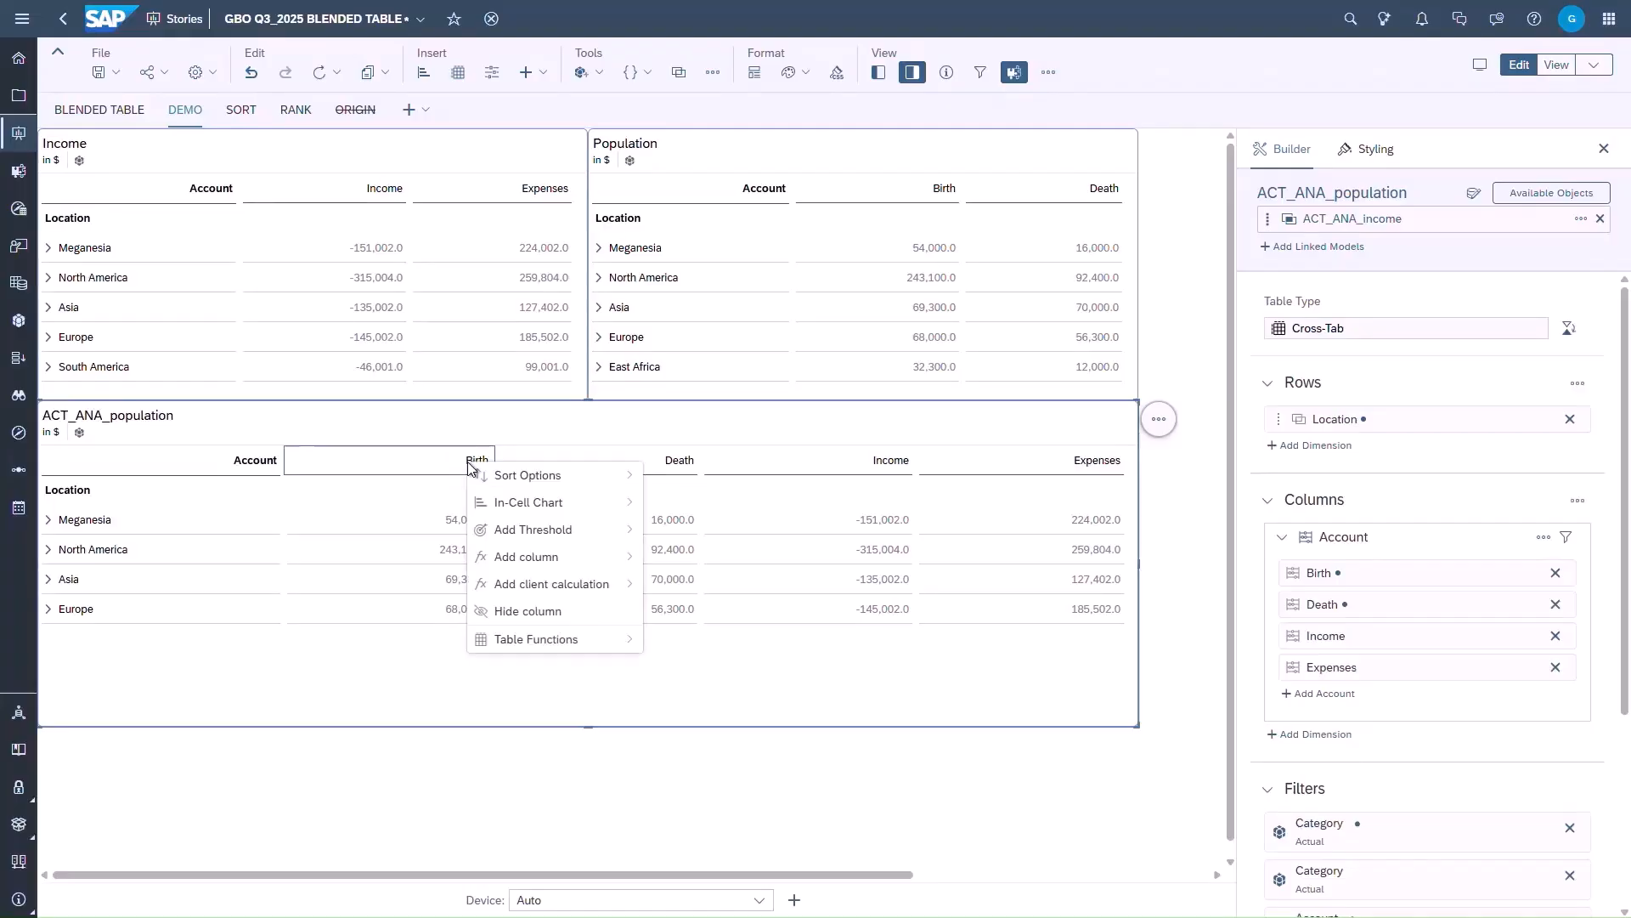
pyautogui.moveTo(578, 587)
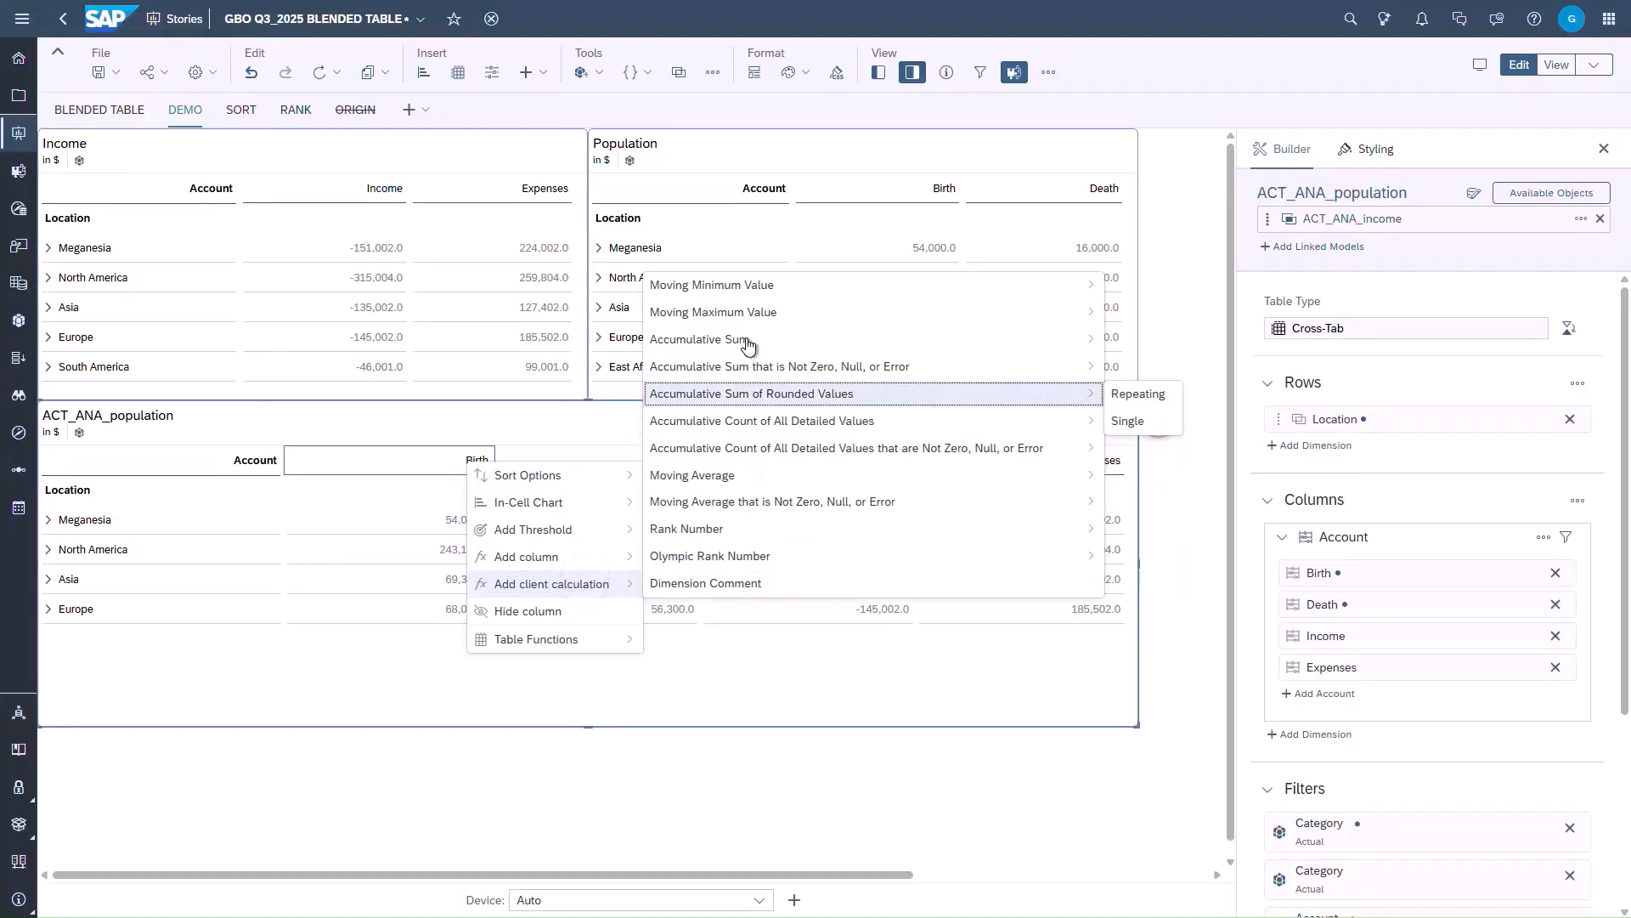
pyautogui.moveTo(744, 342)
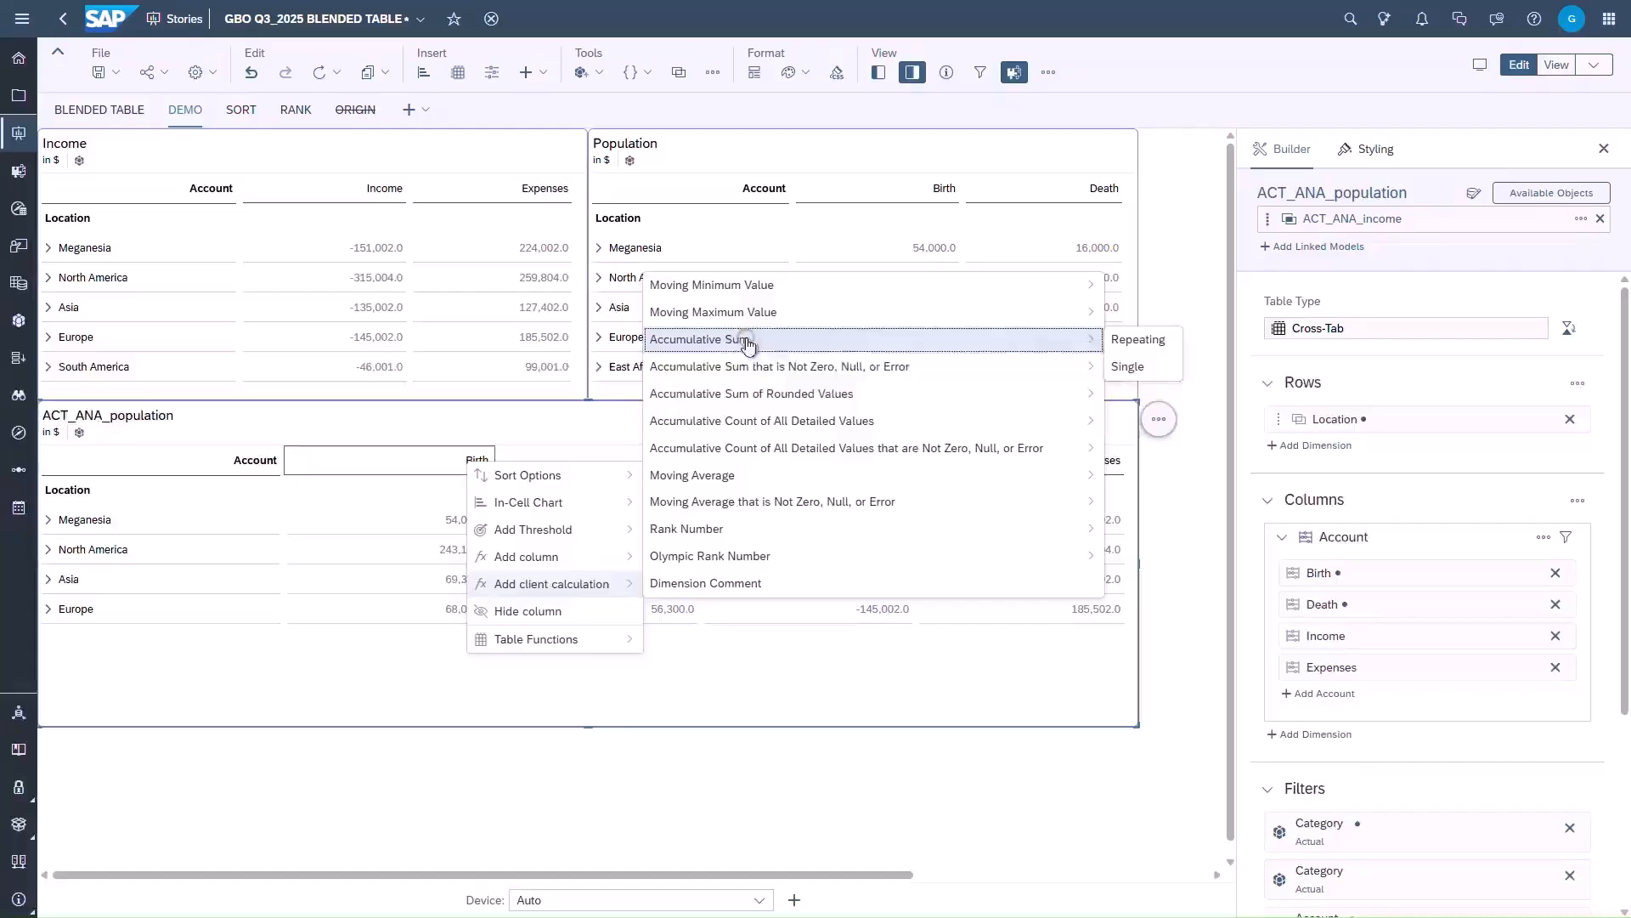
pyautogui.click(1132, 341)
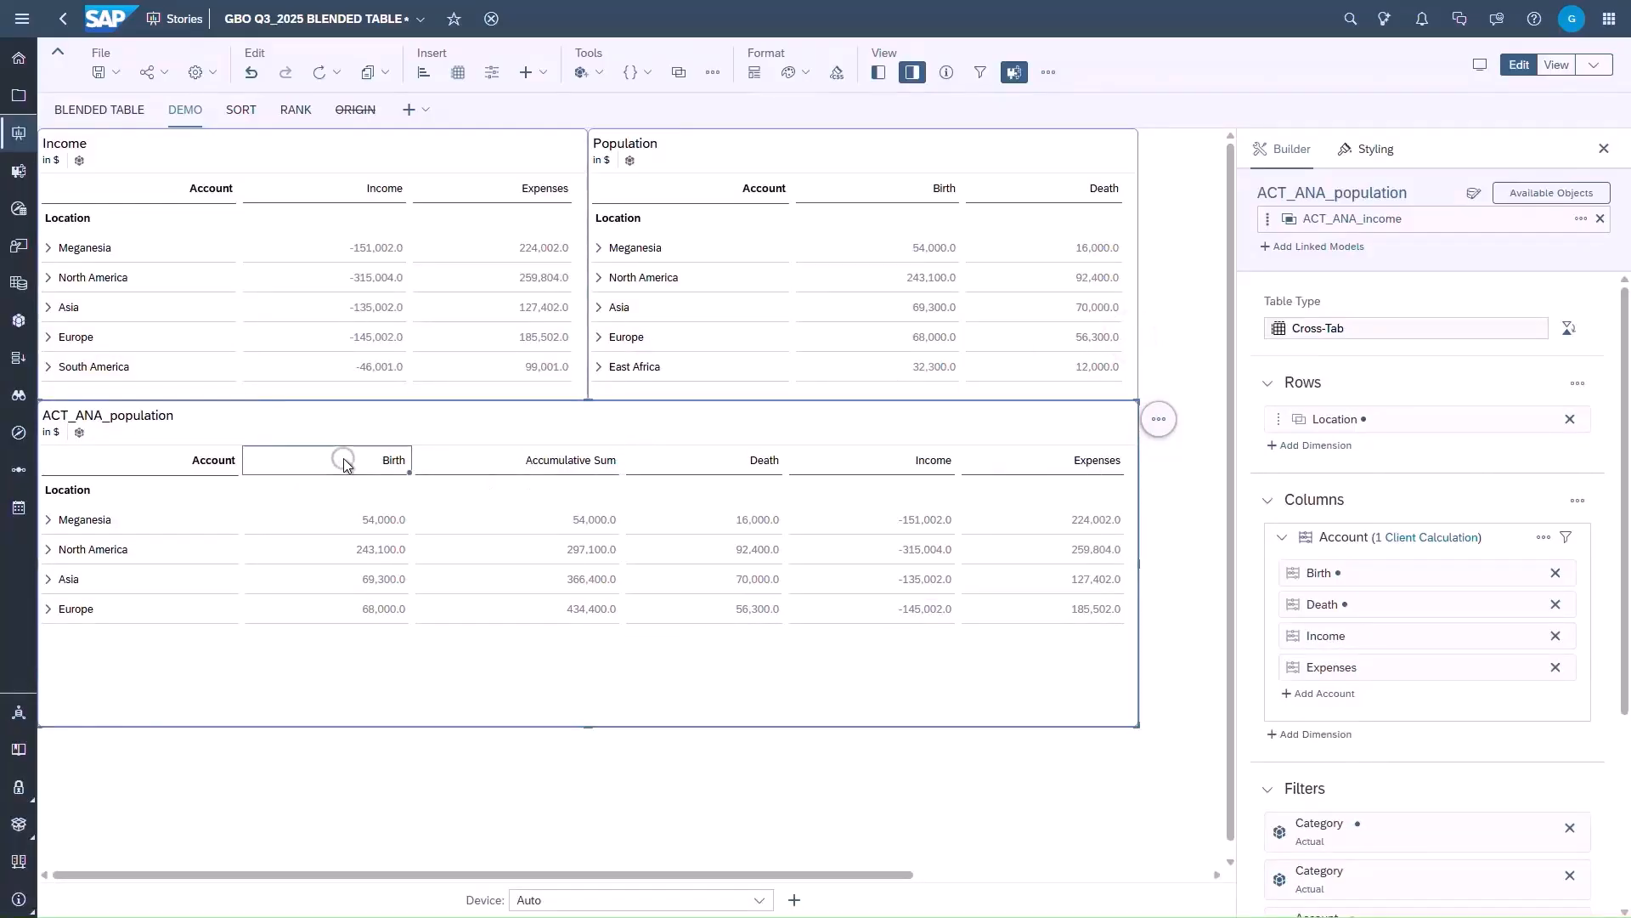
# - Add a horizontal Bar/Column in-cell chart with data values shown for the Birth account in the blended table
pyautogui.scroll(-3, 1373, 526)
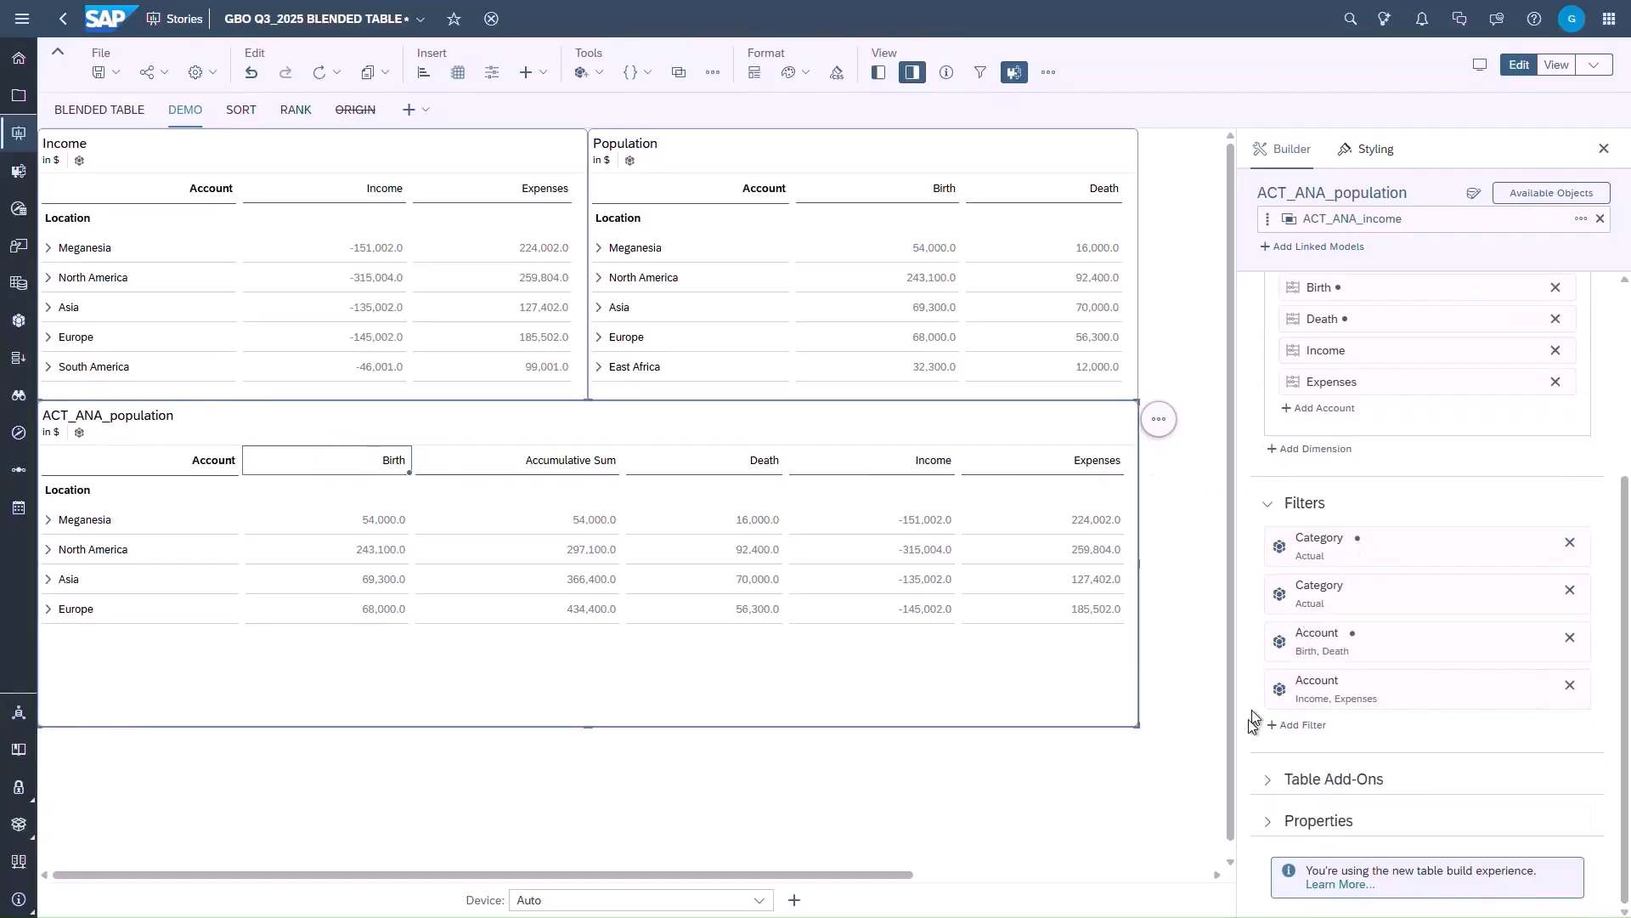
pyautogui.click(1264, 779)
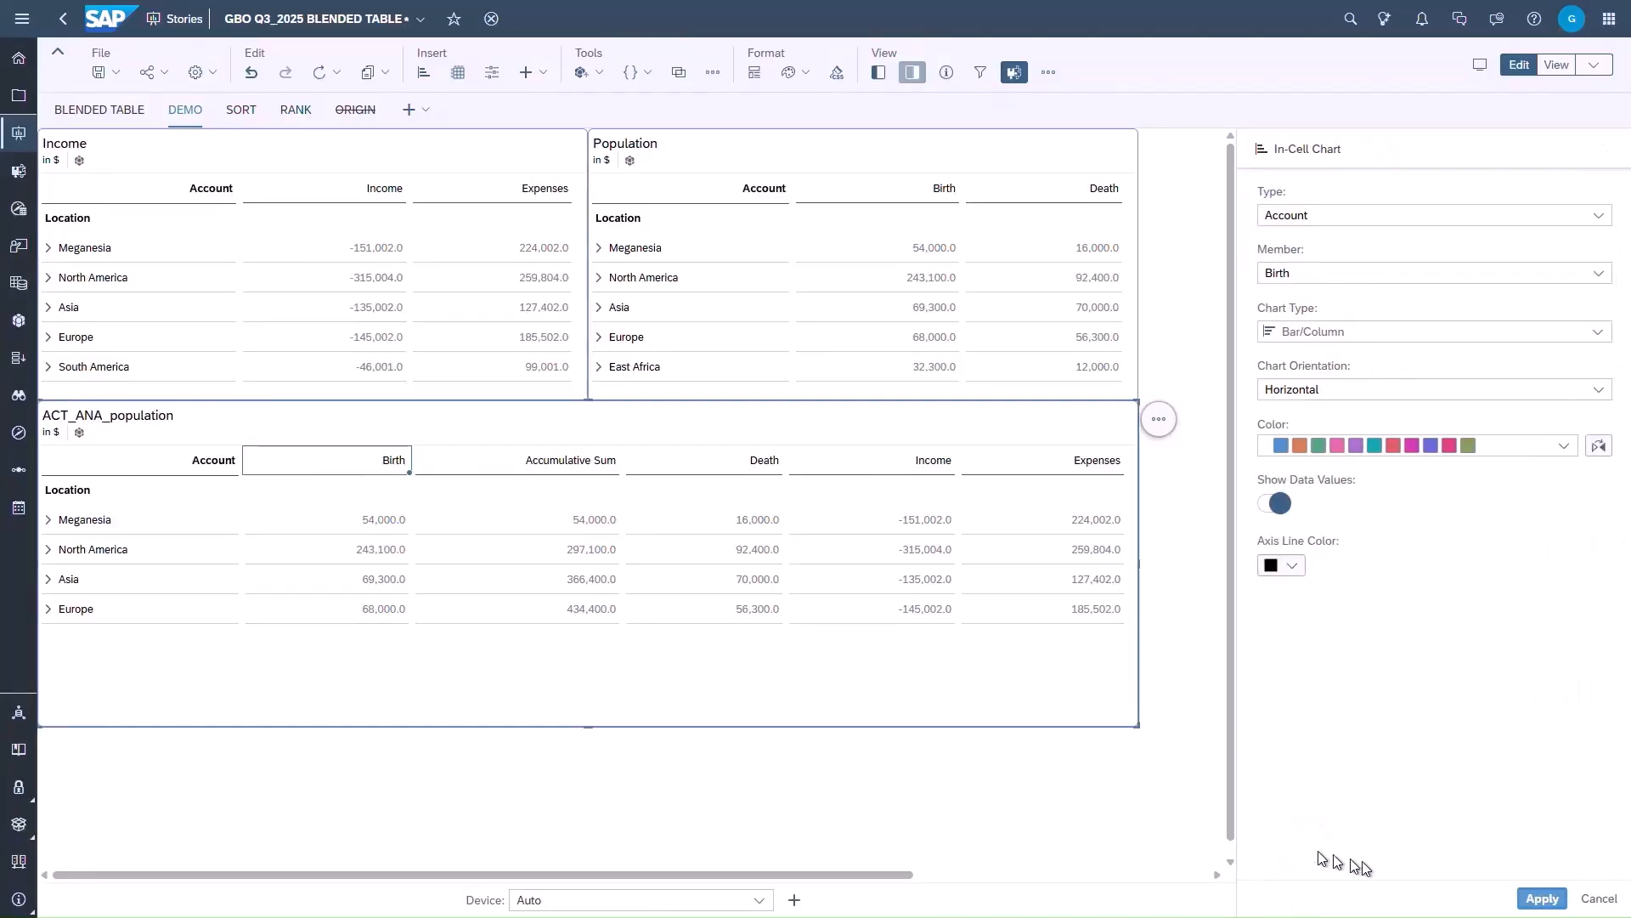
pyautogui.click(1541, 898)
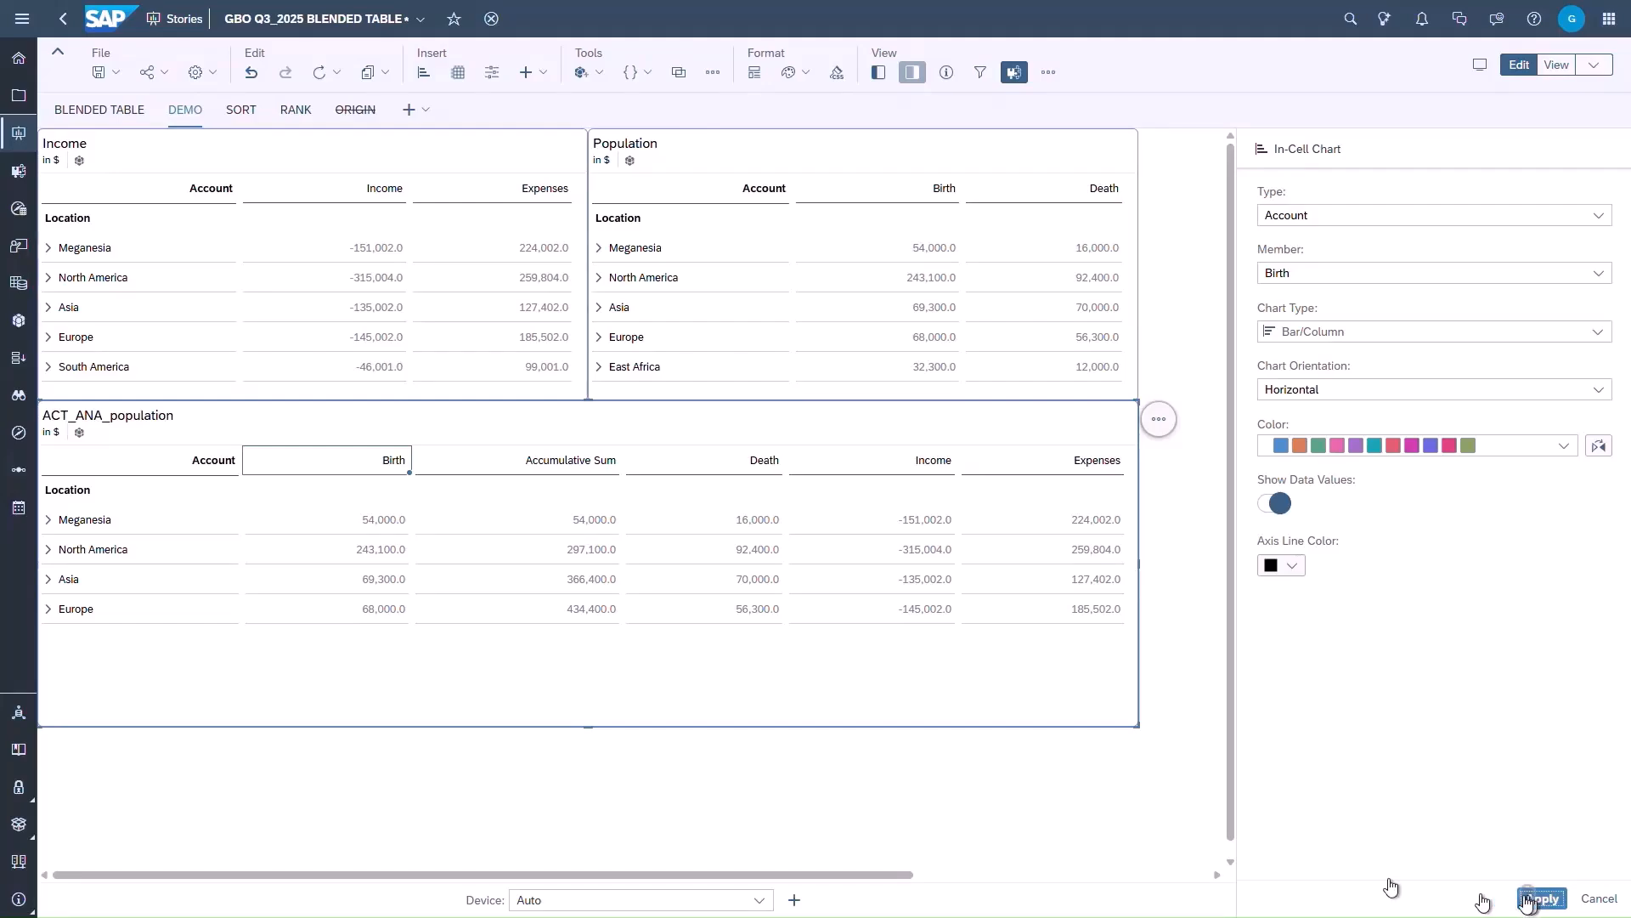
# - On the SORT page, value-sort the upper blended table by Income from highest to lowest, restricted to the Actual category, with Break Grouping off
pyautogui.click(418, 775)
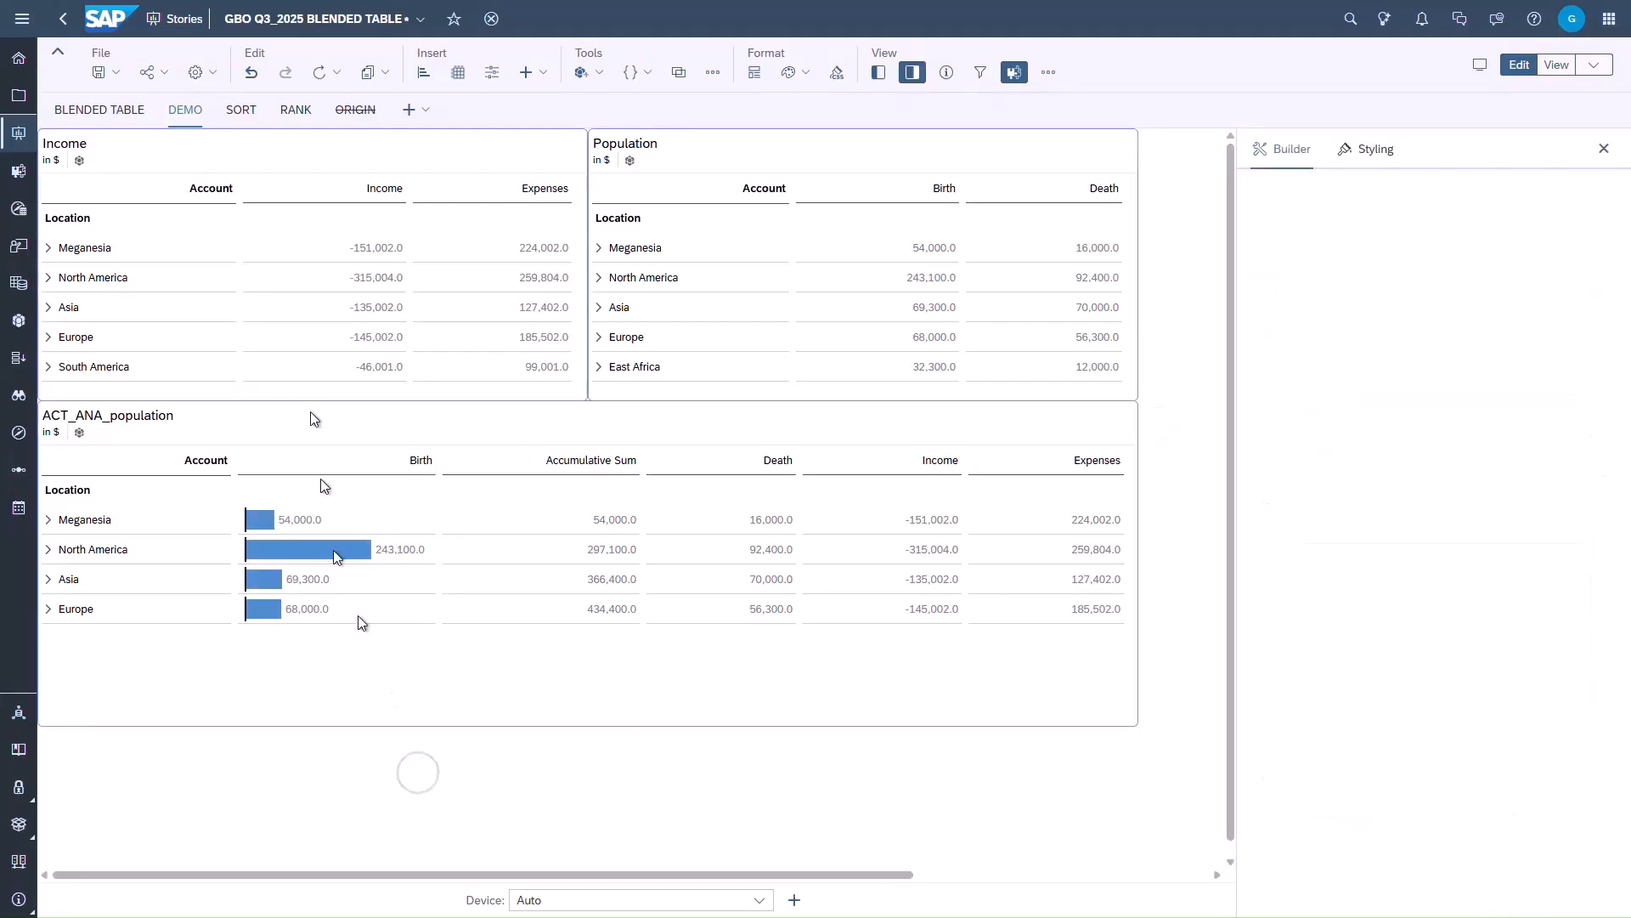
pyautogui.click(244, 111)
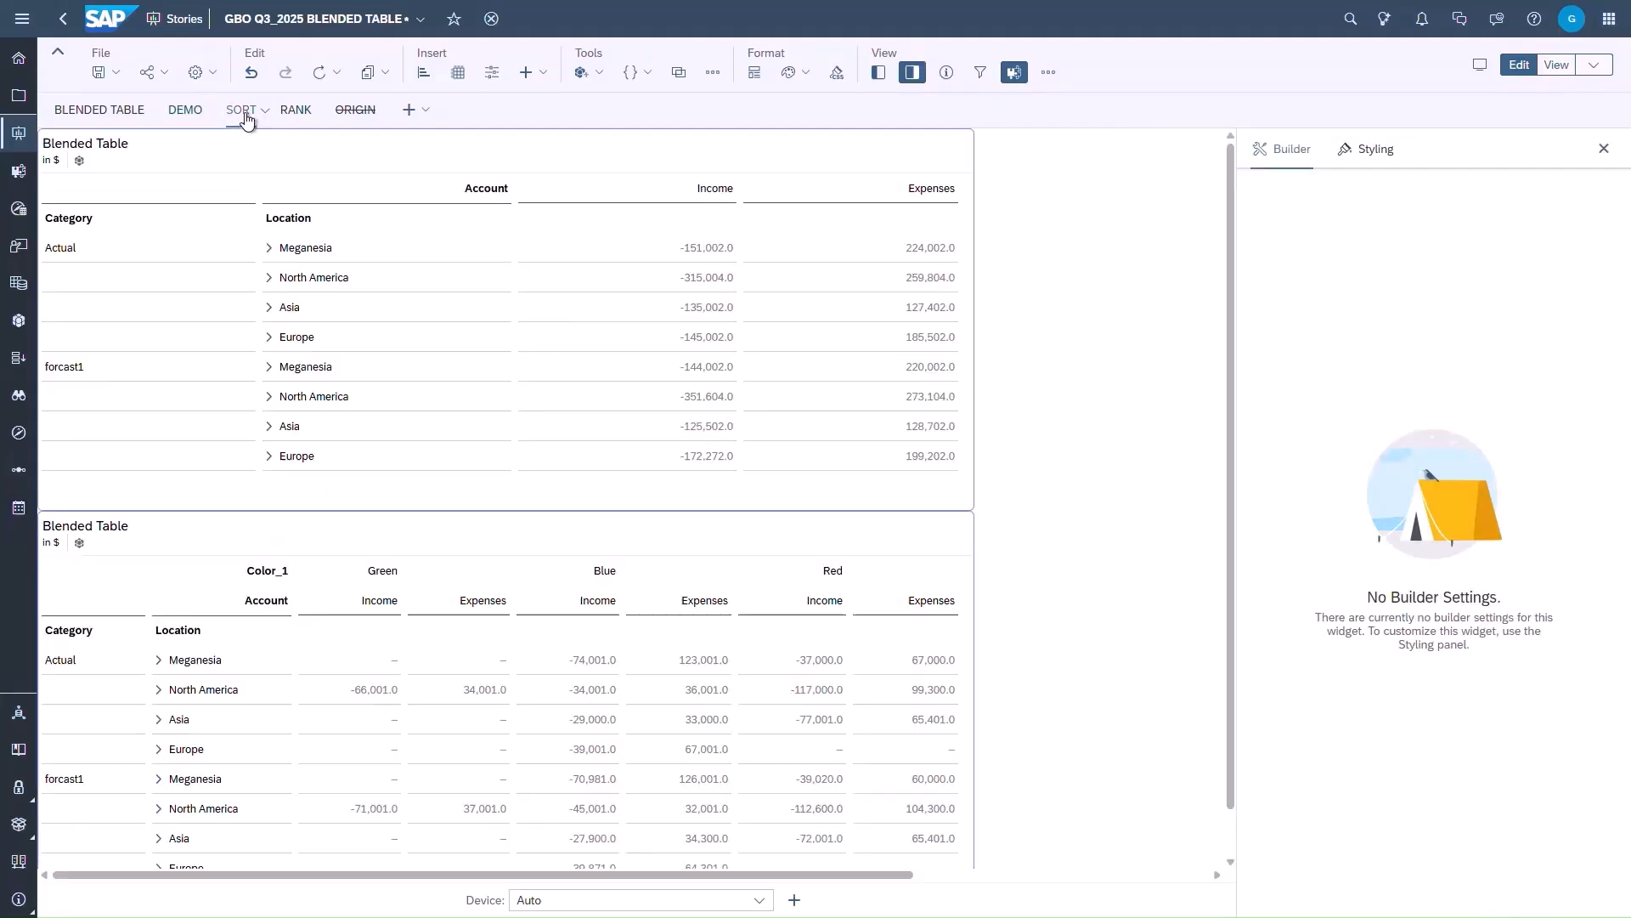
pyautogui.rightClick(714, 253)
pyautogui.moveTo(774, 293)
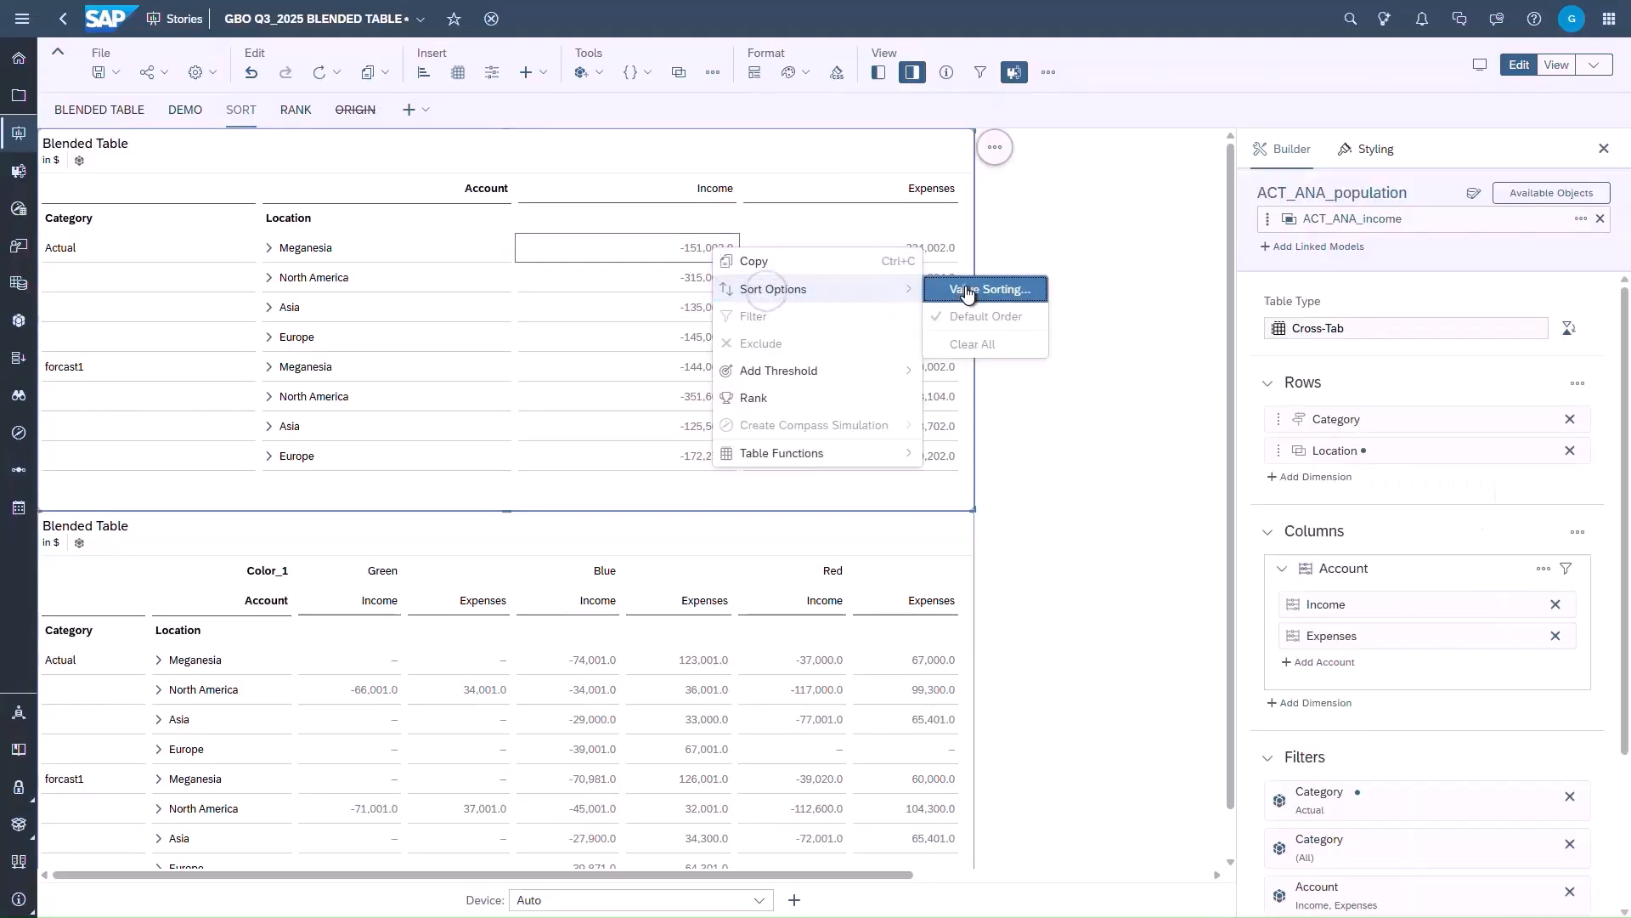
pyautogui.click(967, 293)
pyautogui.click(803, 368)
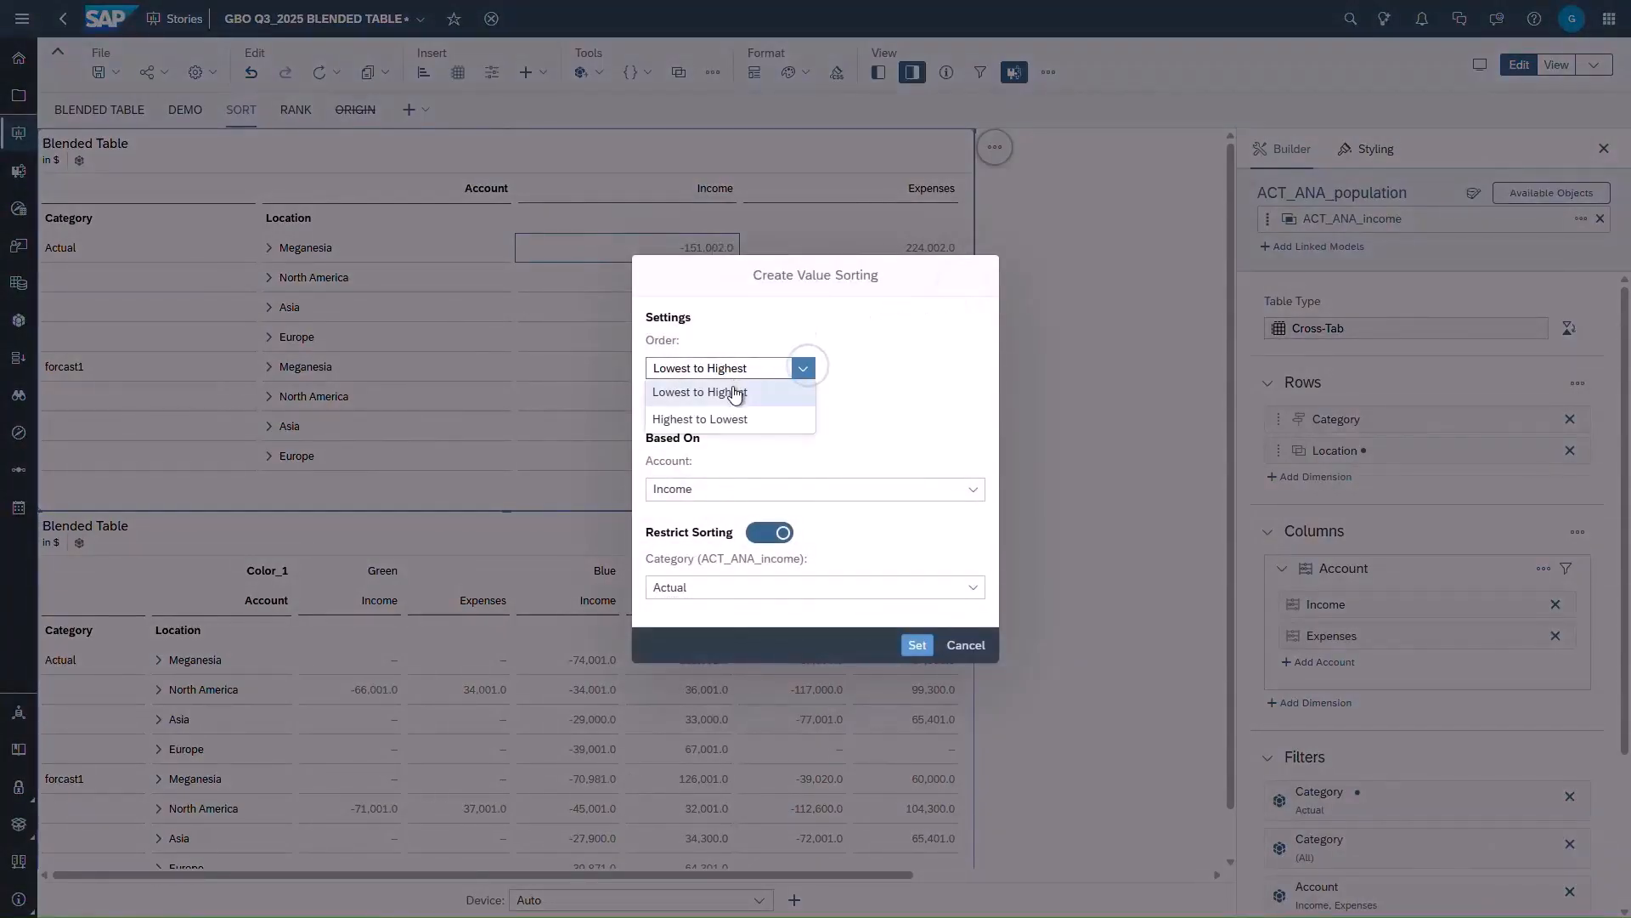
pyautogui.click(726, 420)
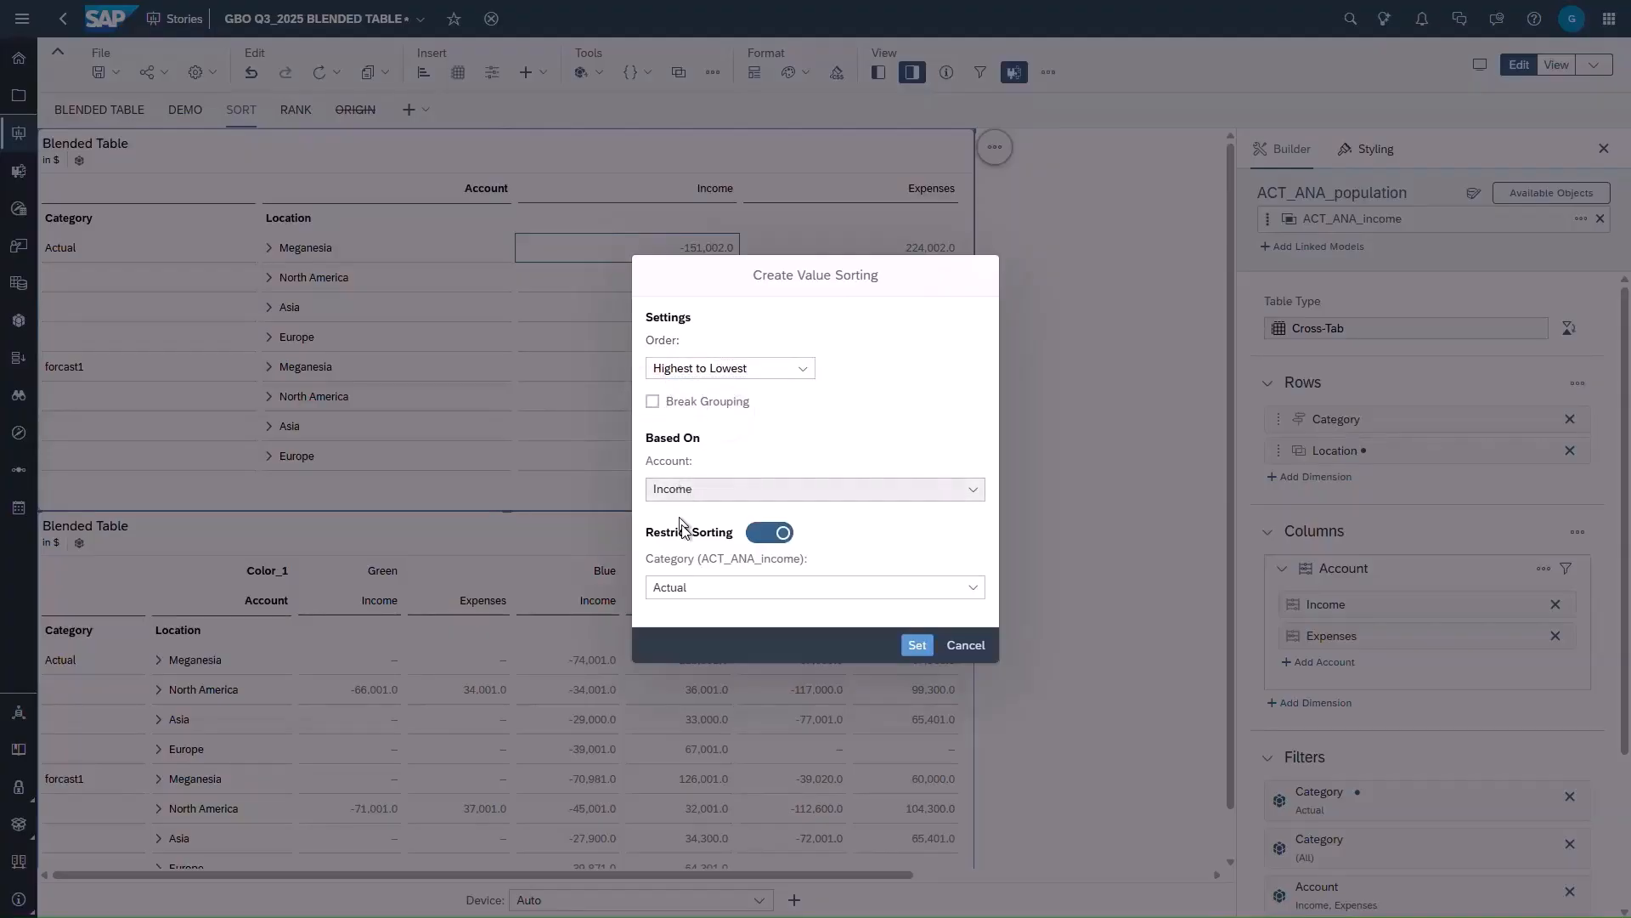
pyautogui.click(917, 646)
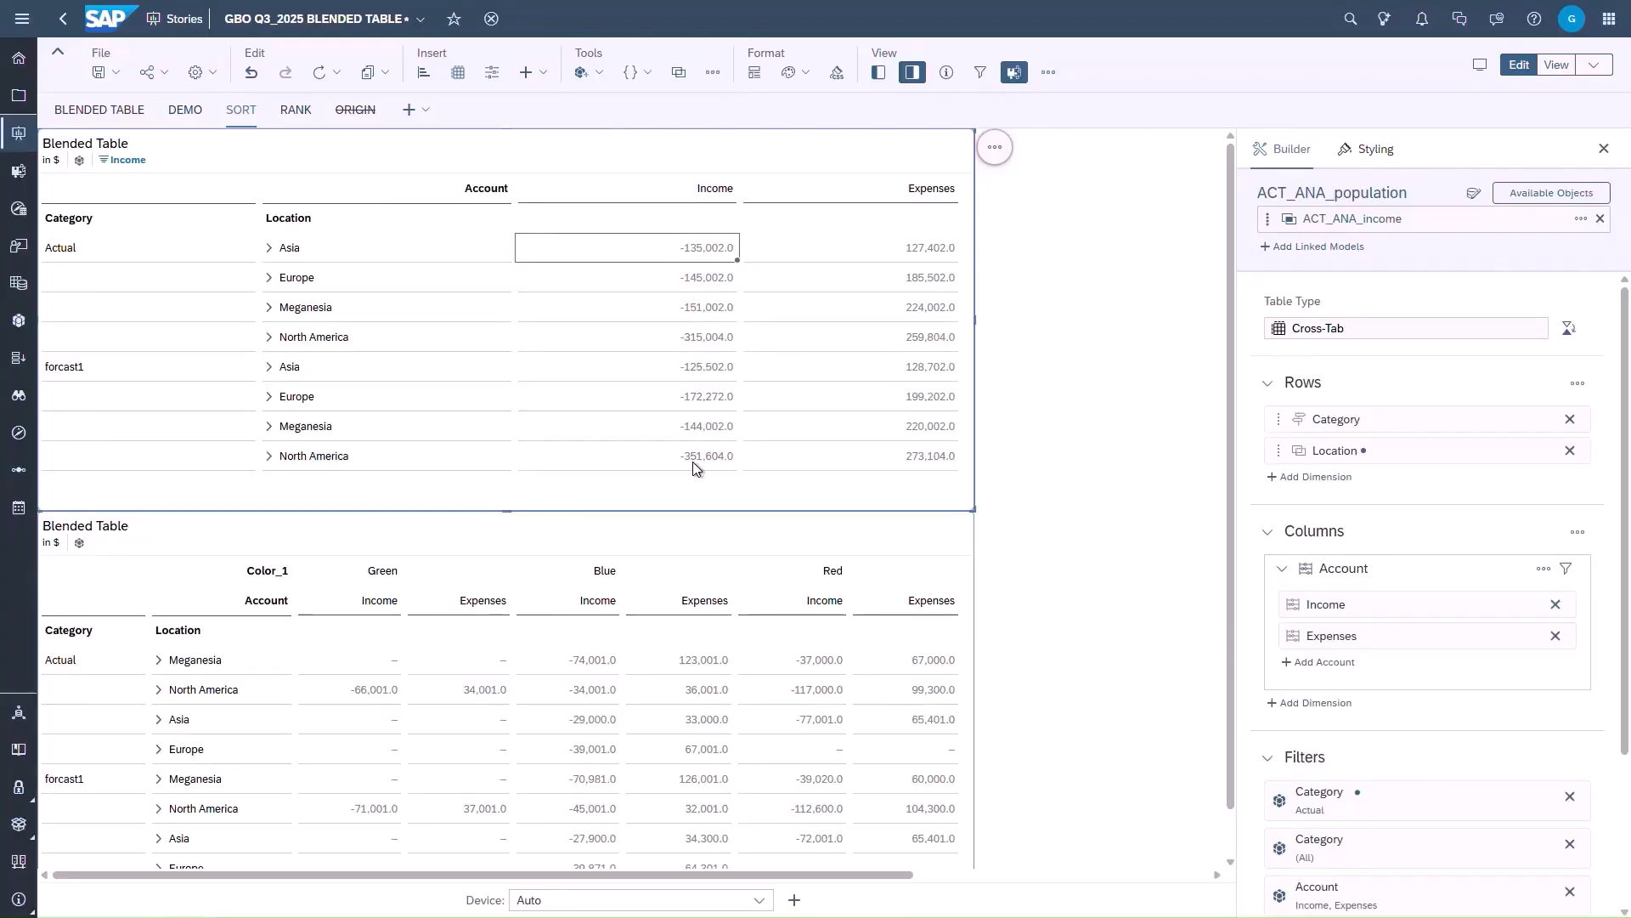
# - Replace the upper table's Income sort with an unrestricted Highest to Lowest value sorting, with Break Grouping off
pyautogui.click(151, 162)
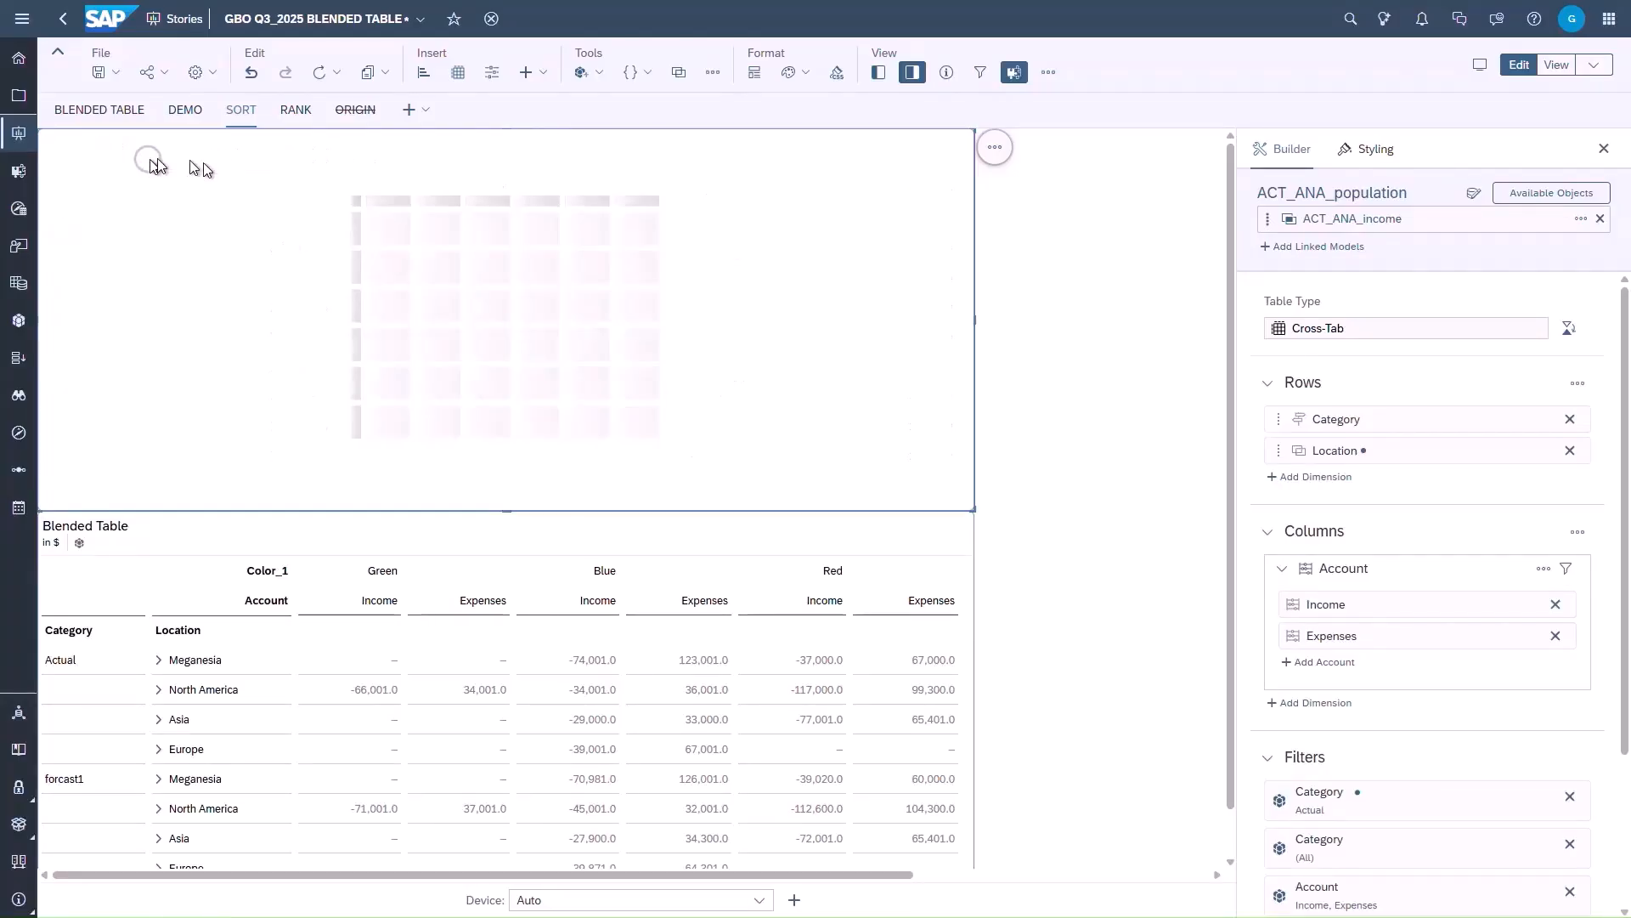
pyautogui.rightClick(705, 247)
pyautogui.moveTo(830, 288)
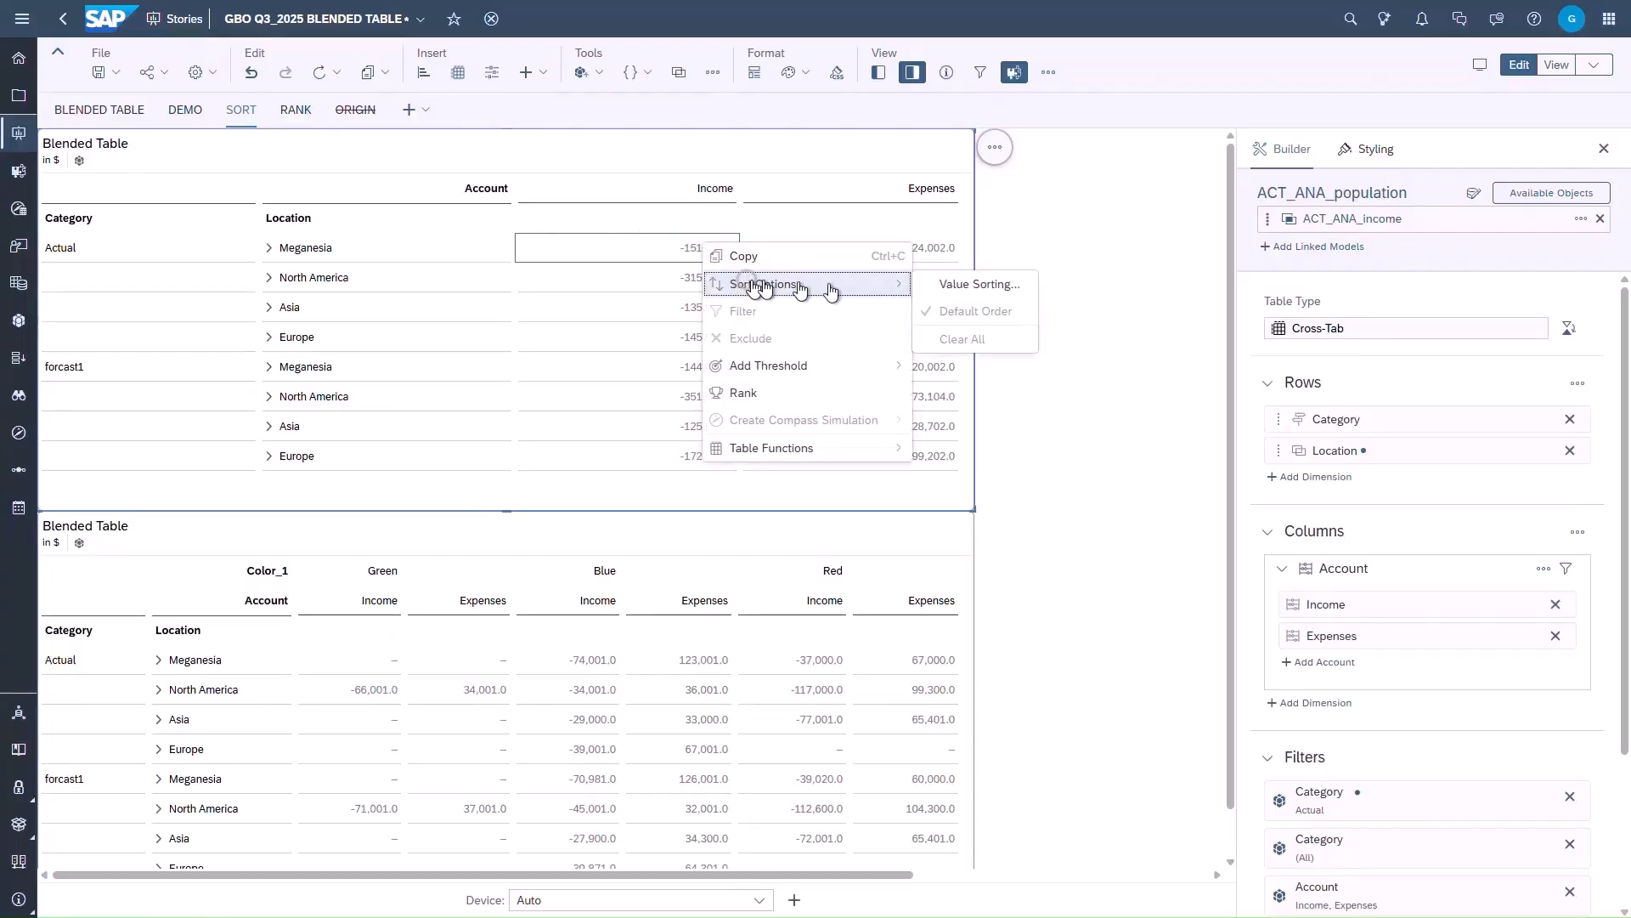
pyautogui.click(981, 281)
pyautogui.click(747, 374)
pyautogui.click(697, 415)
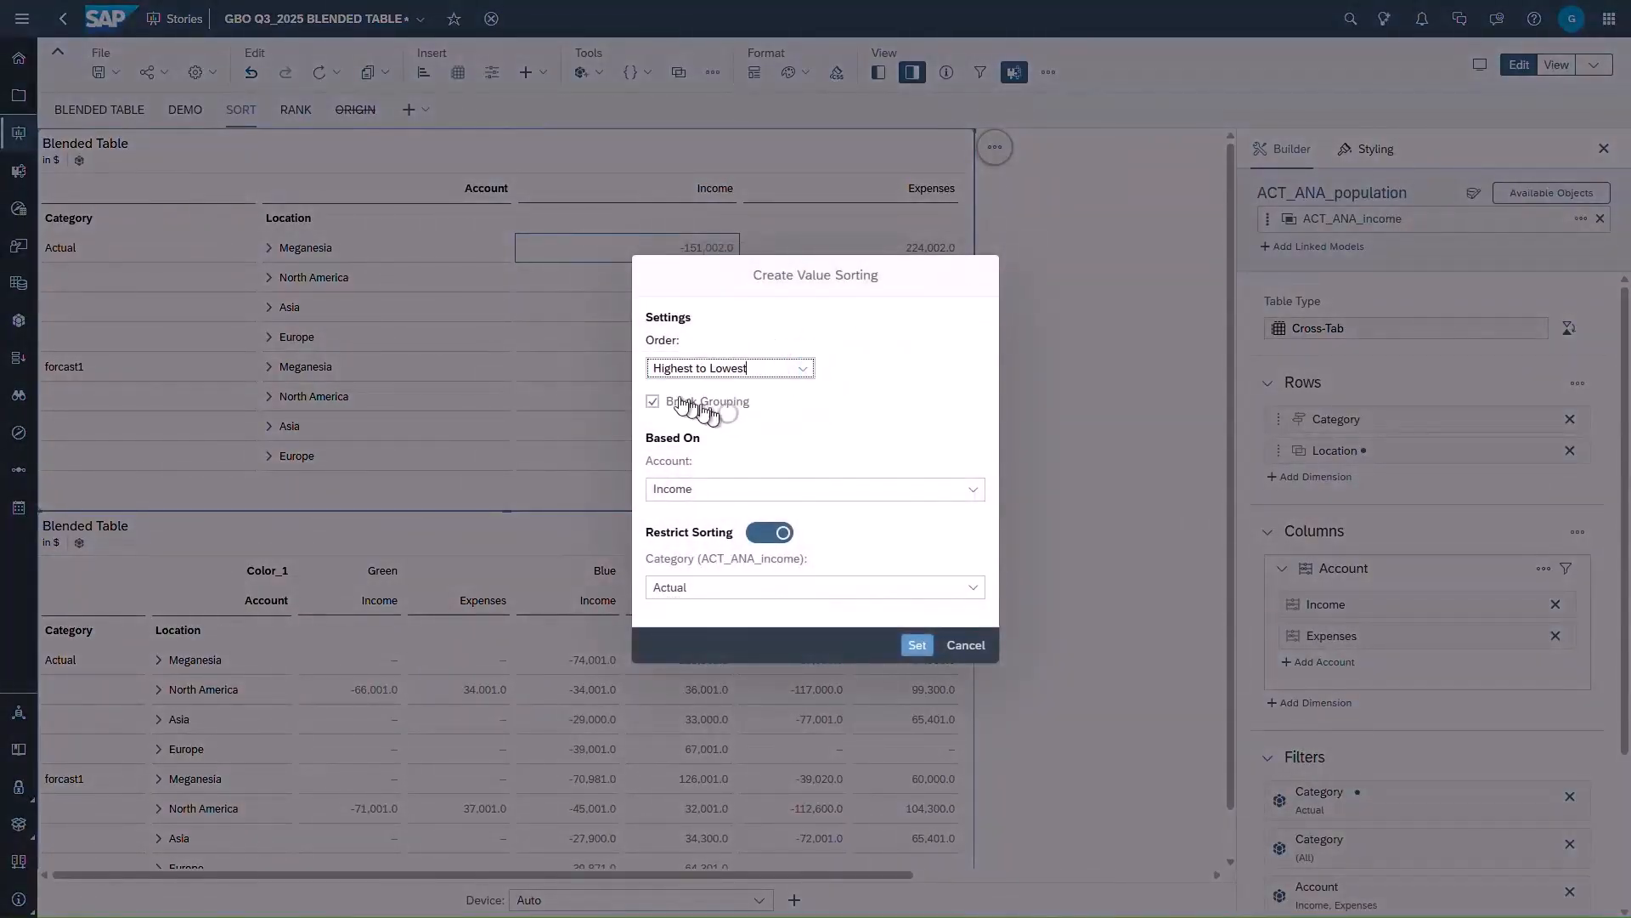
pyautogui.click(692, 403)
pyautogui.click(771, 533)
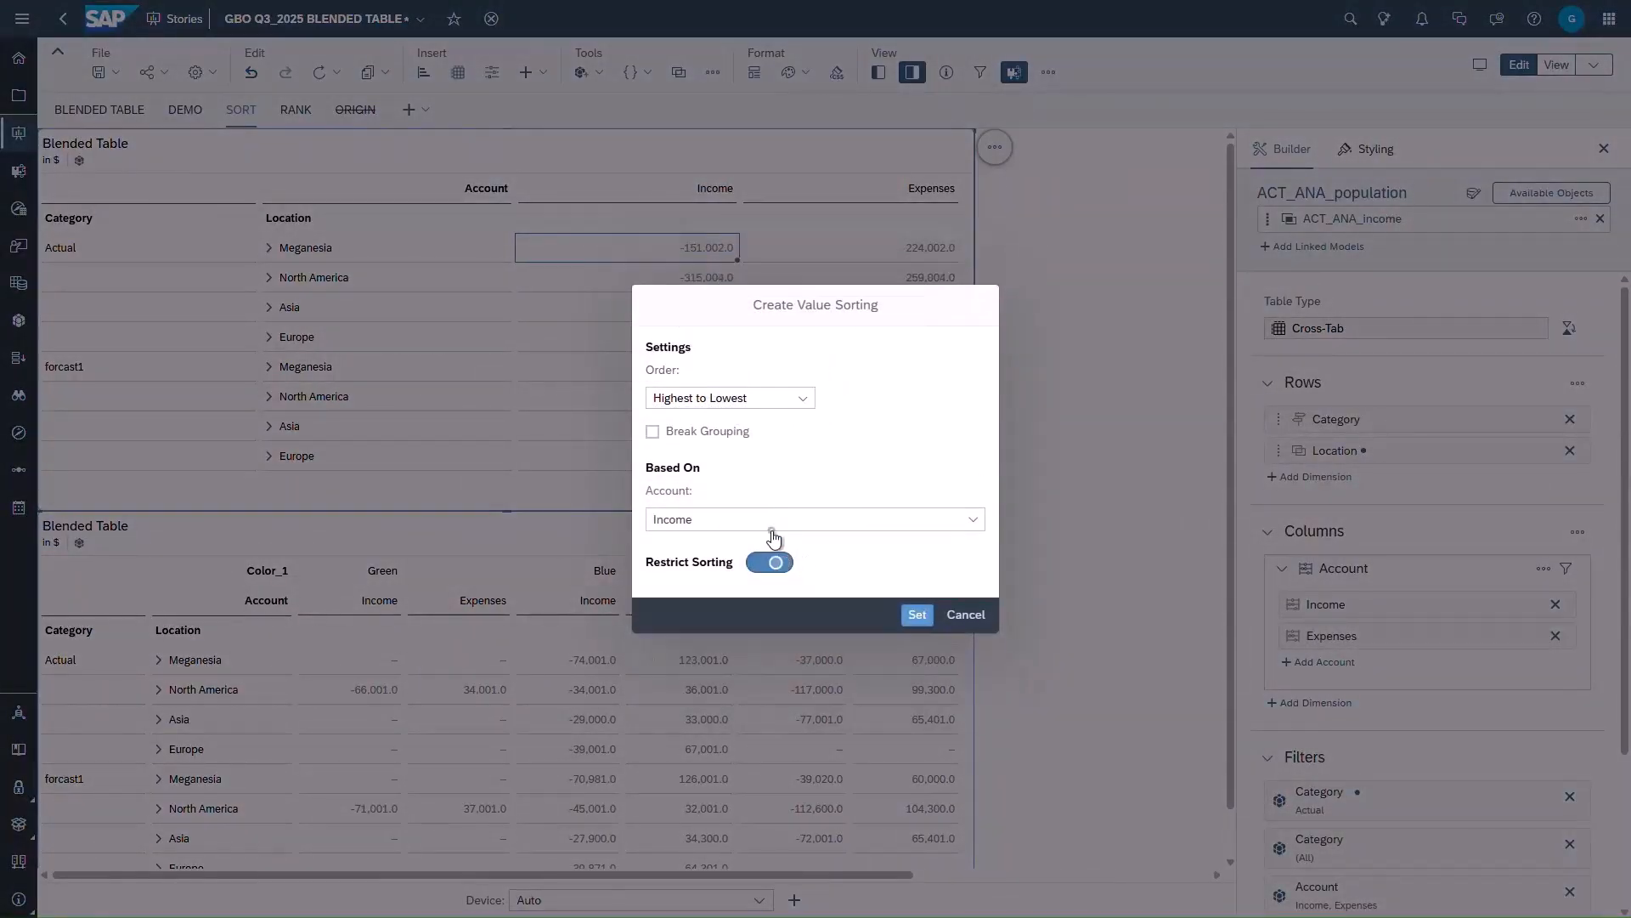
pyautogui.click(915, 616)
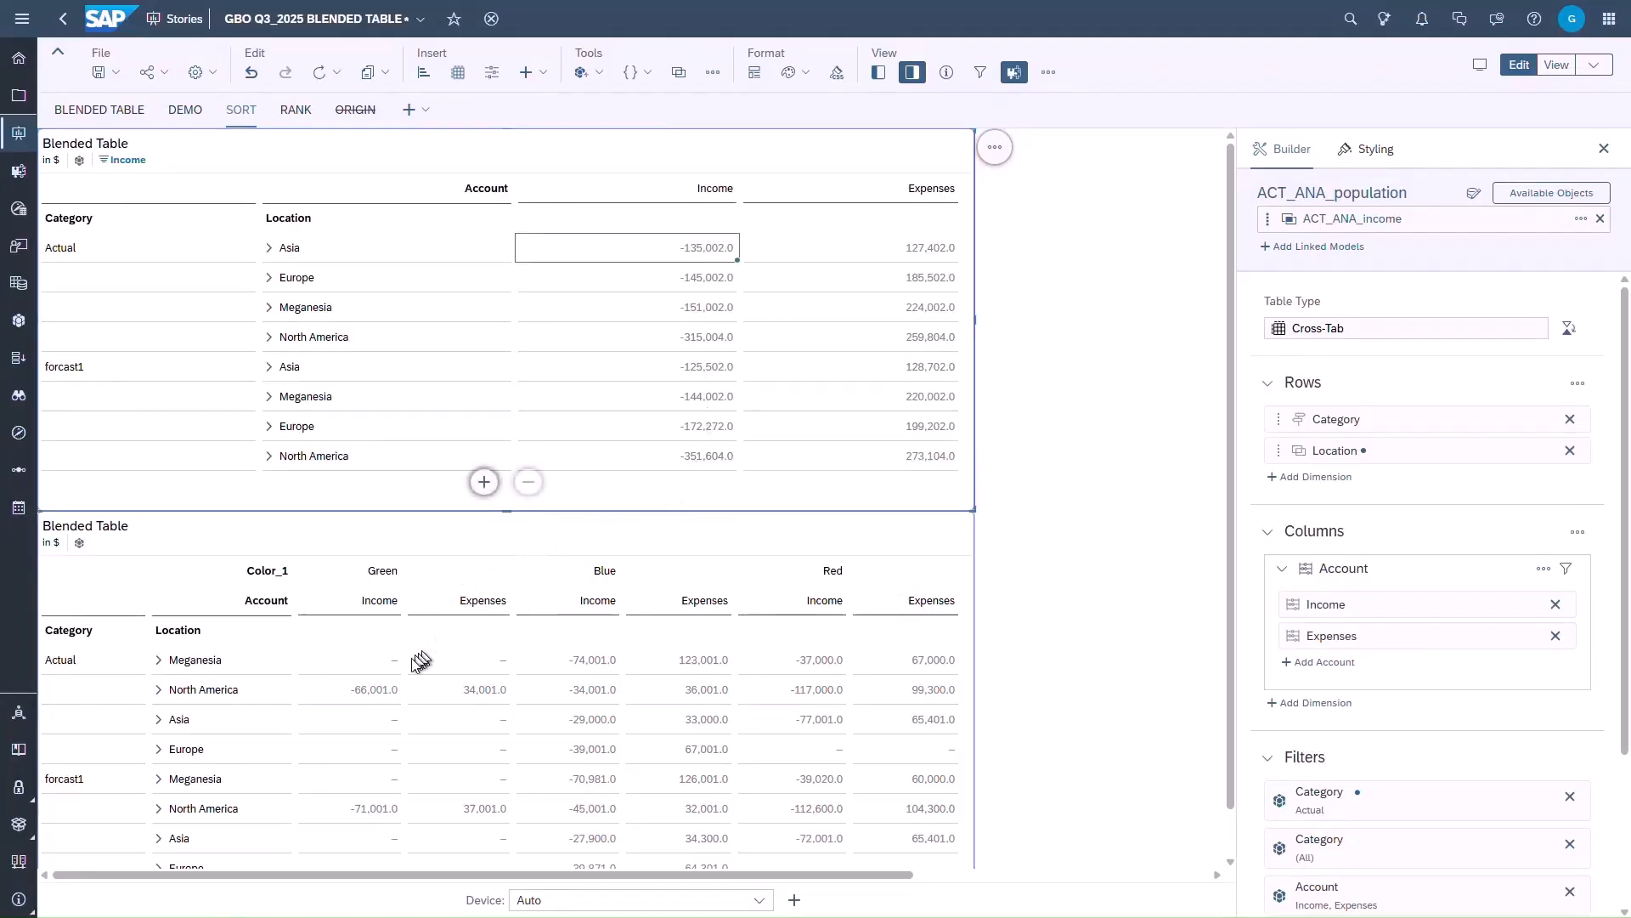
# - Value-sort the lower blended table by Income from highest to lowest, restricted to the Blue column of Color_1, with Break Grouping off
pyautogui.click(378, 690)
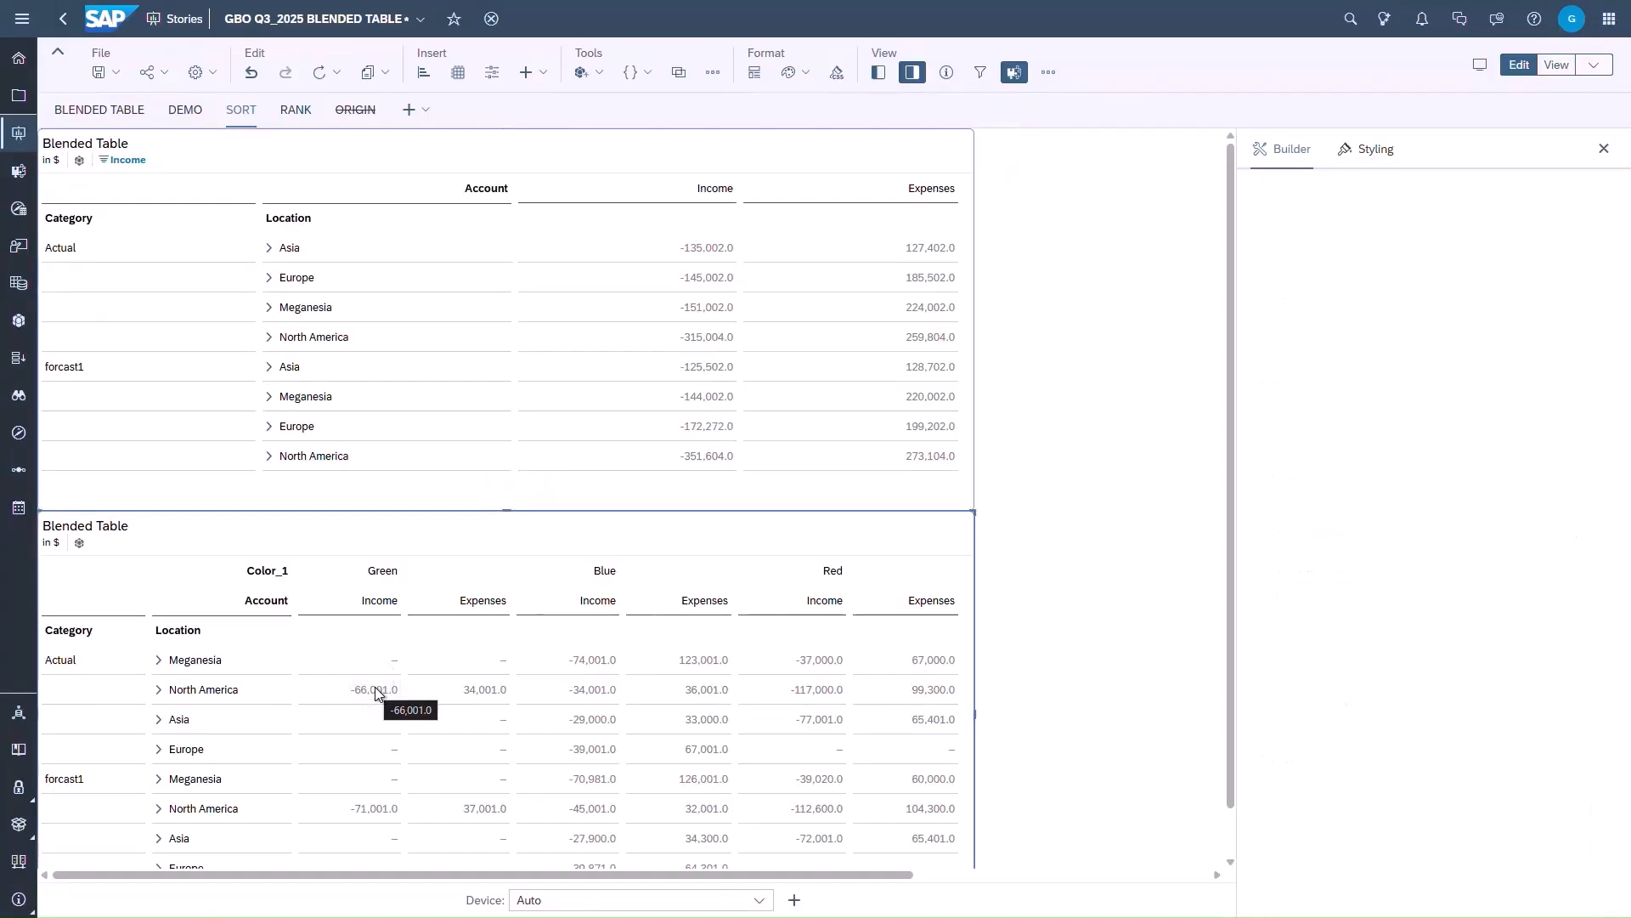
pyautogui.rightClick(376, 689)
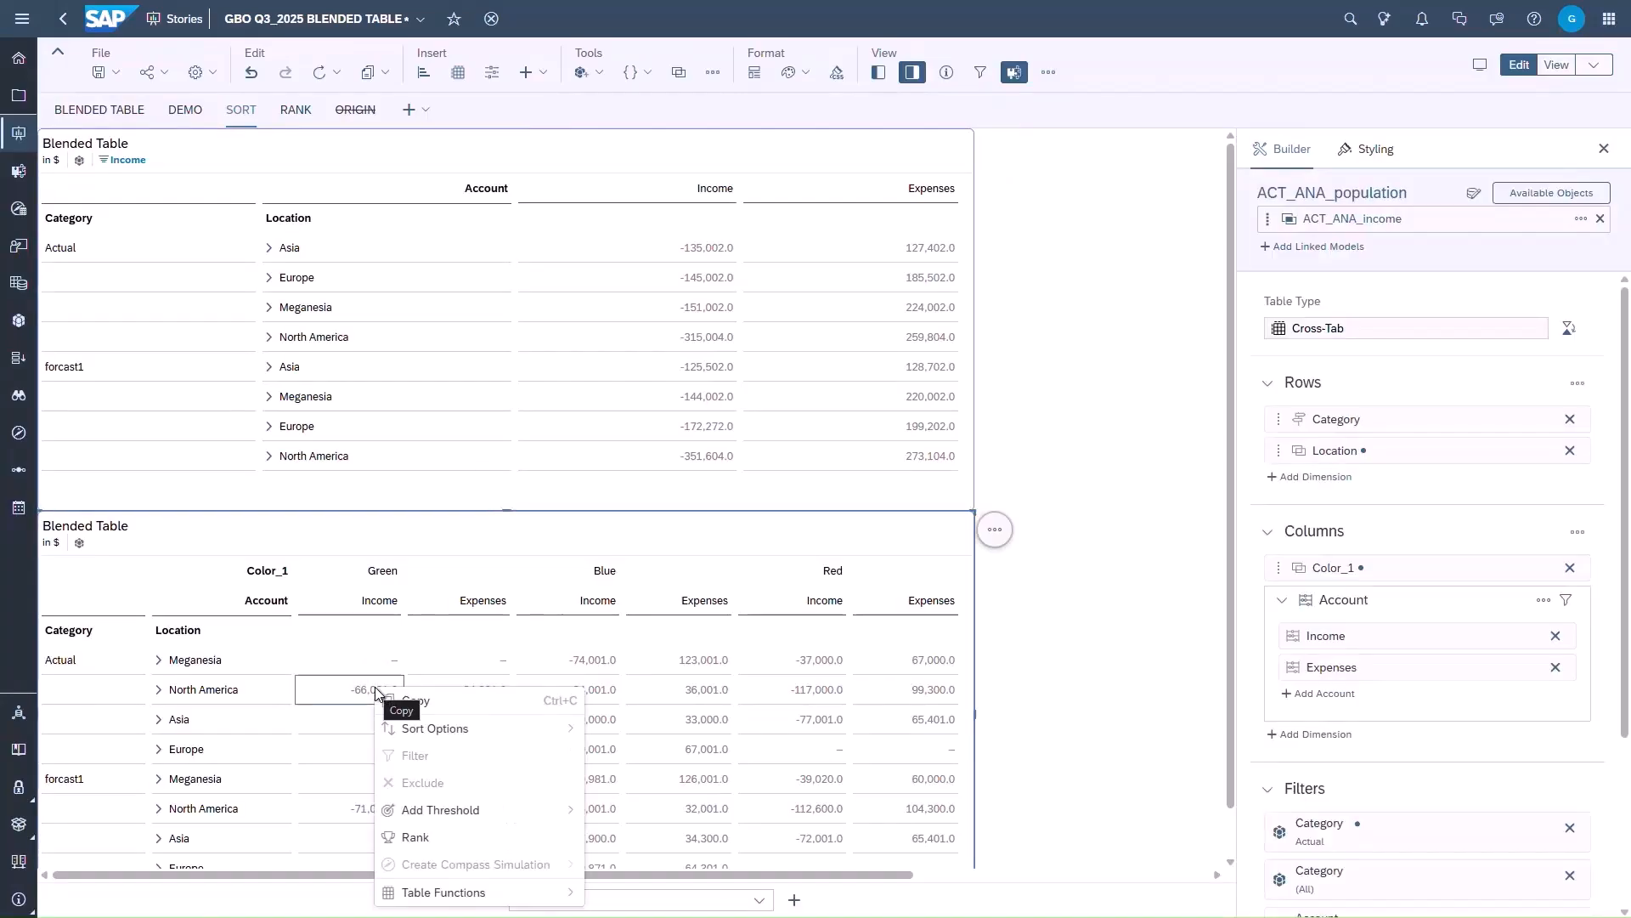
pyautogui.moveTo(437, 727)
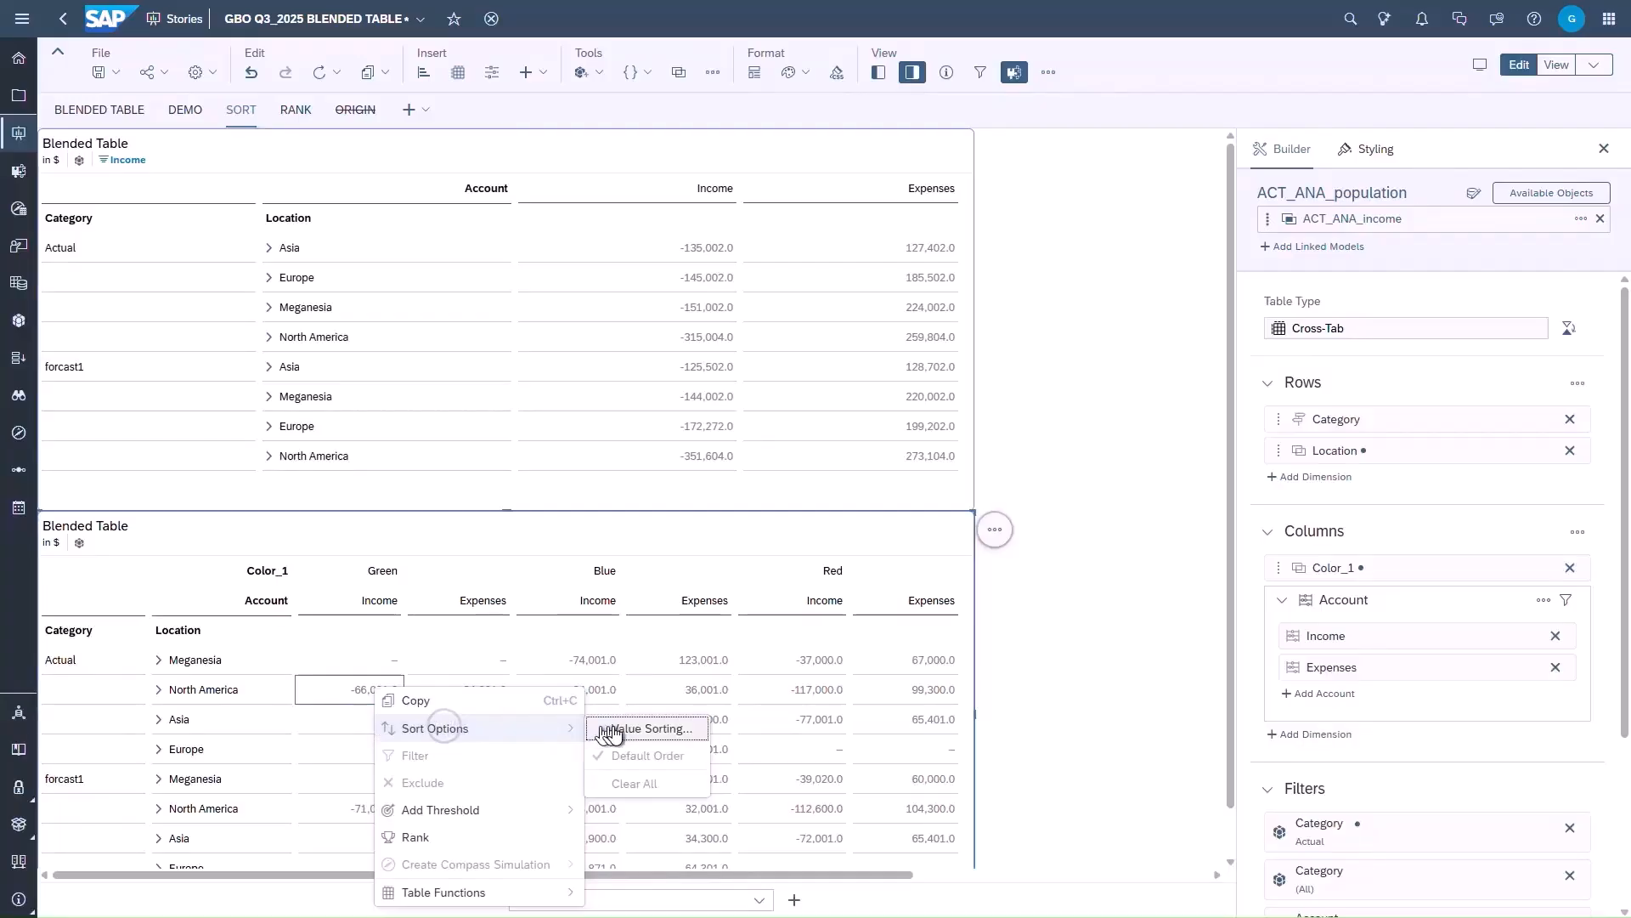
pyautogui.click(641, 729)
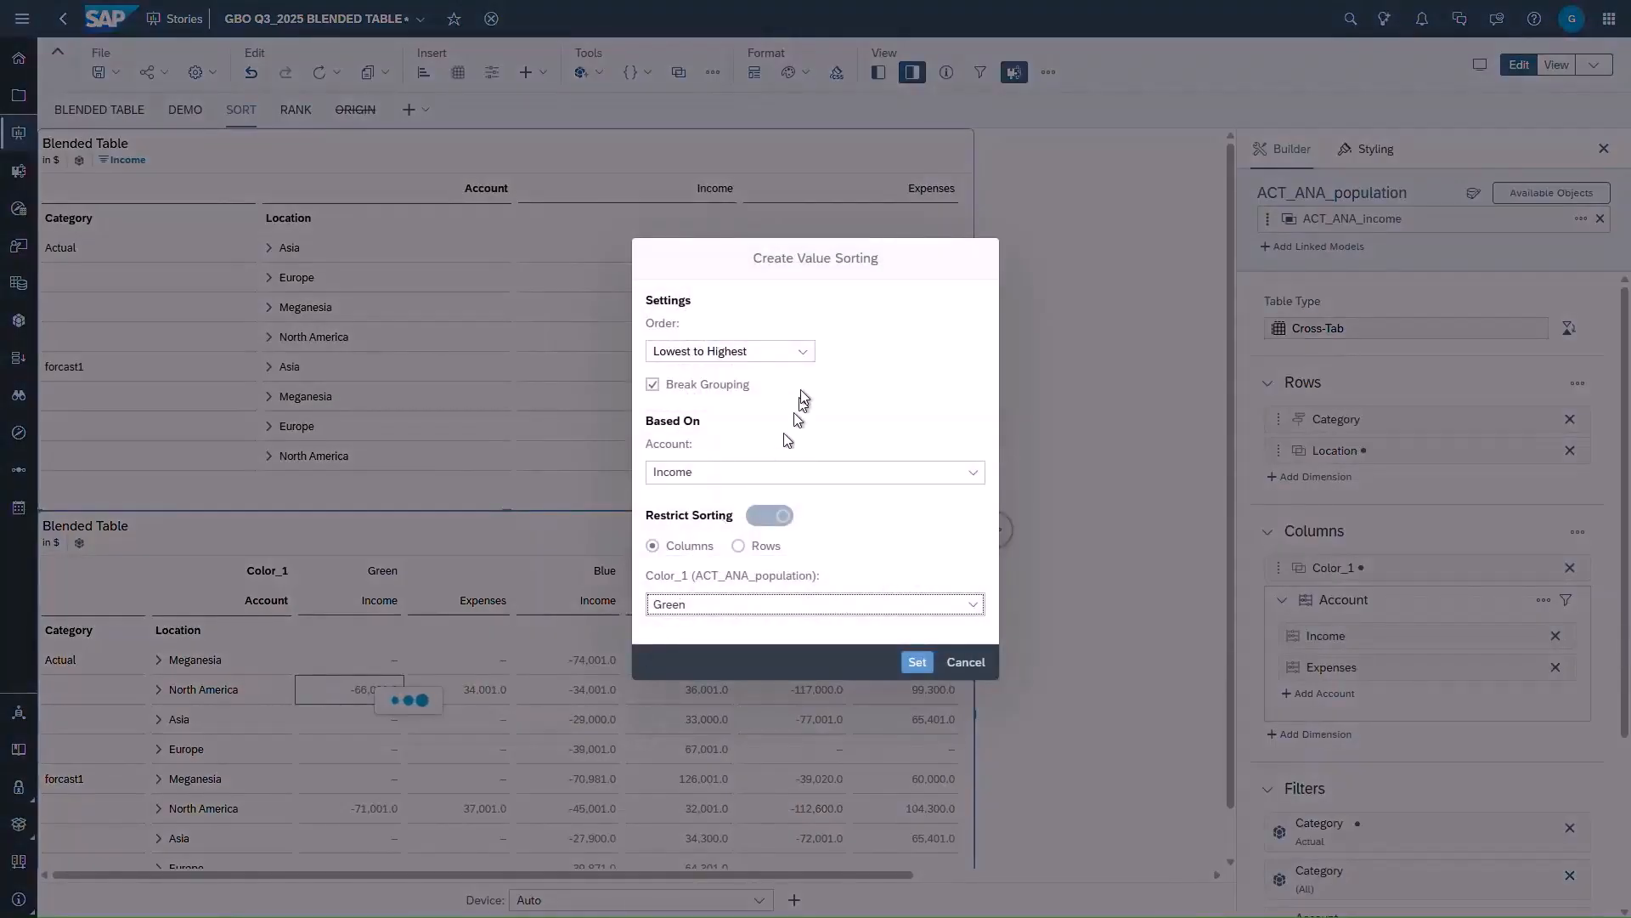
pyautogui.click(805, 353)
pyautogui.click(726, 400)
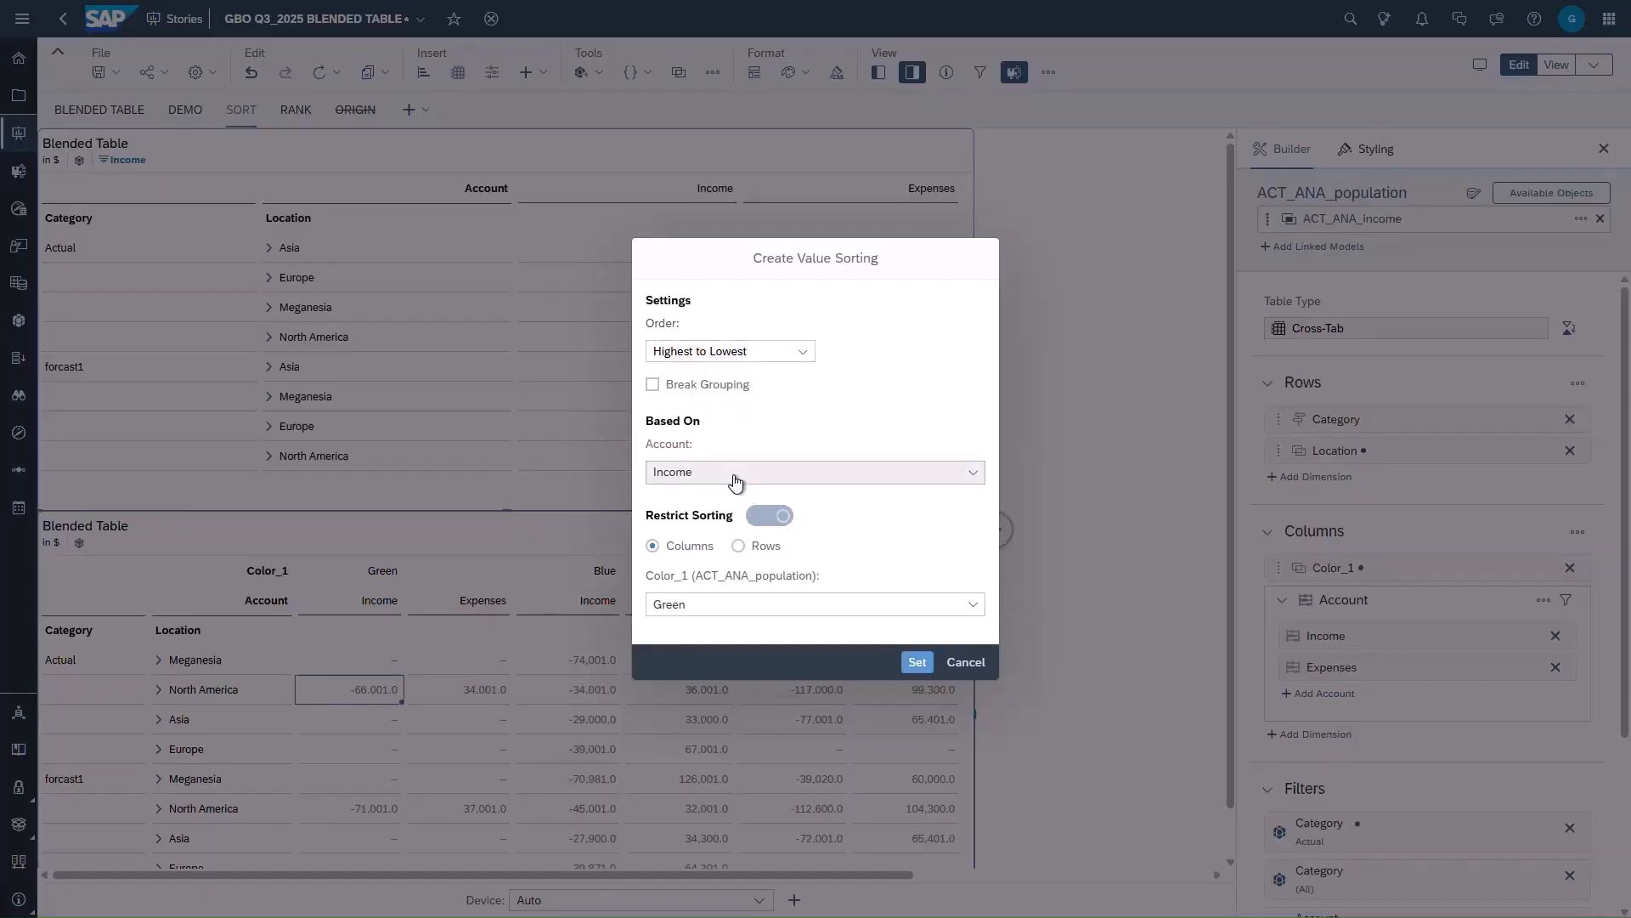
pyautogui.click(667, 608)
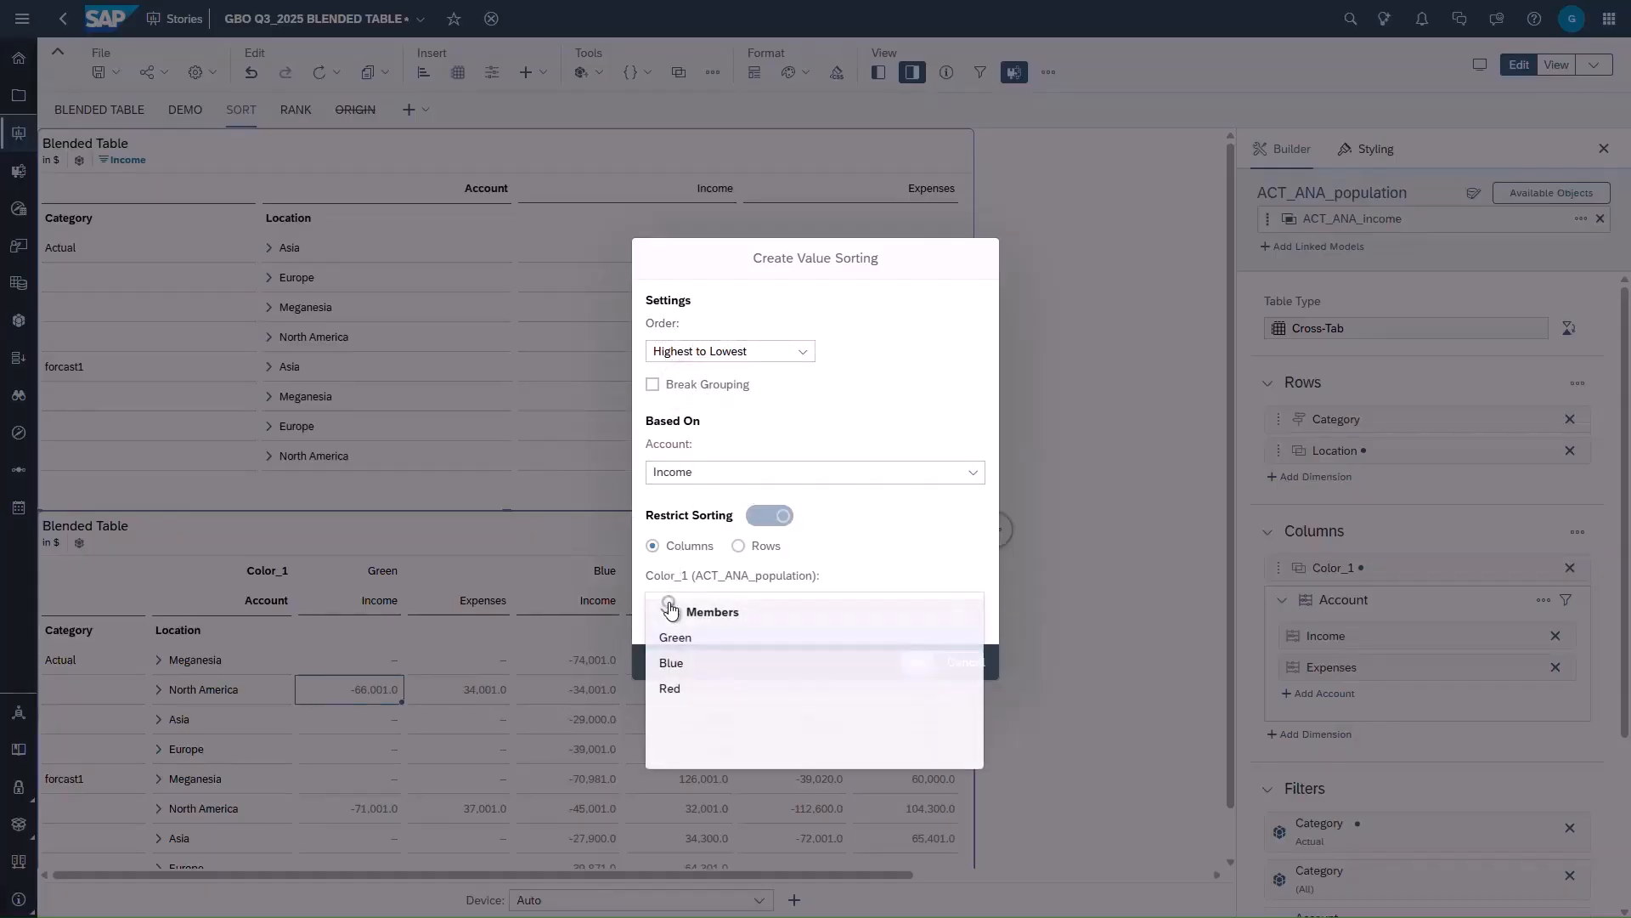
pyautogui.click(690, 666)
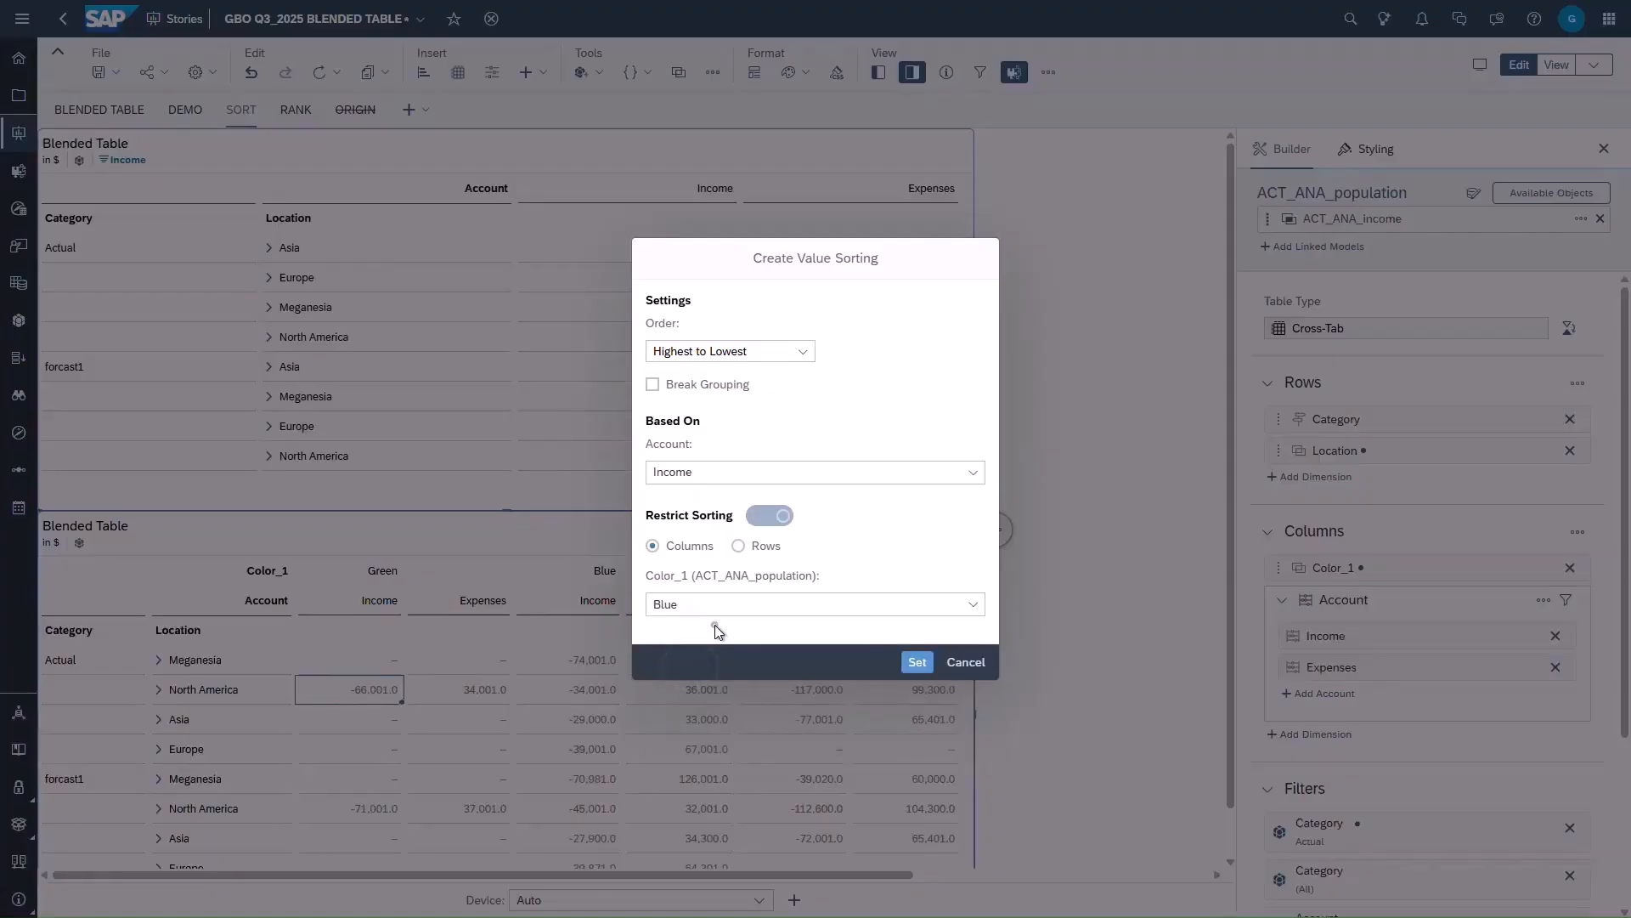
pyautogui.click(918, 663)
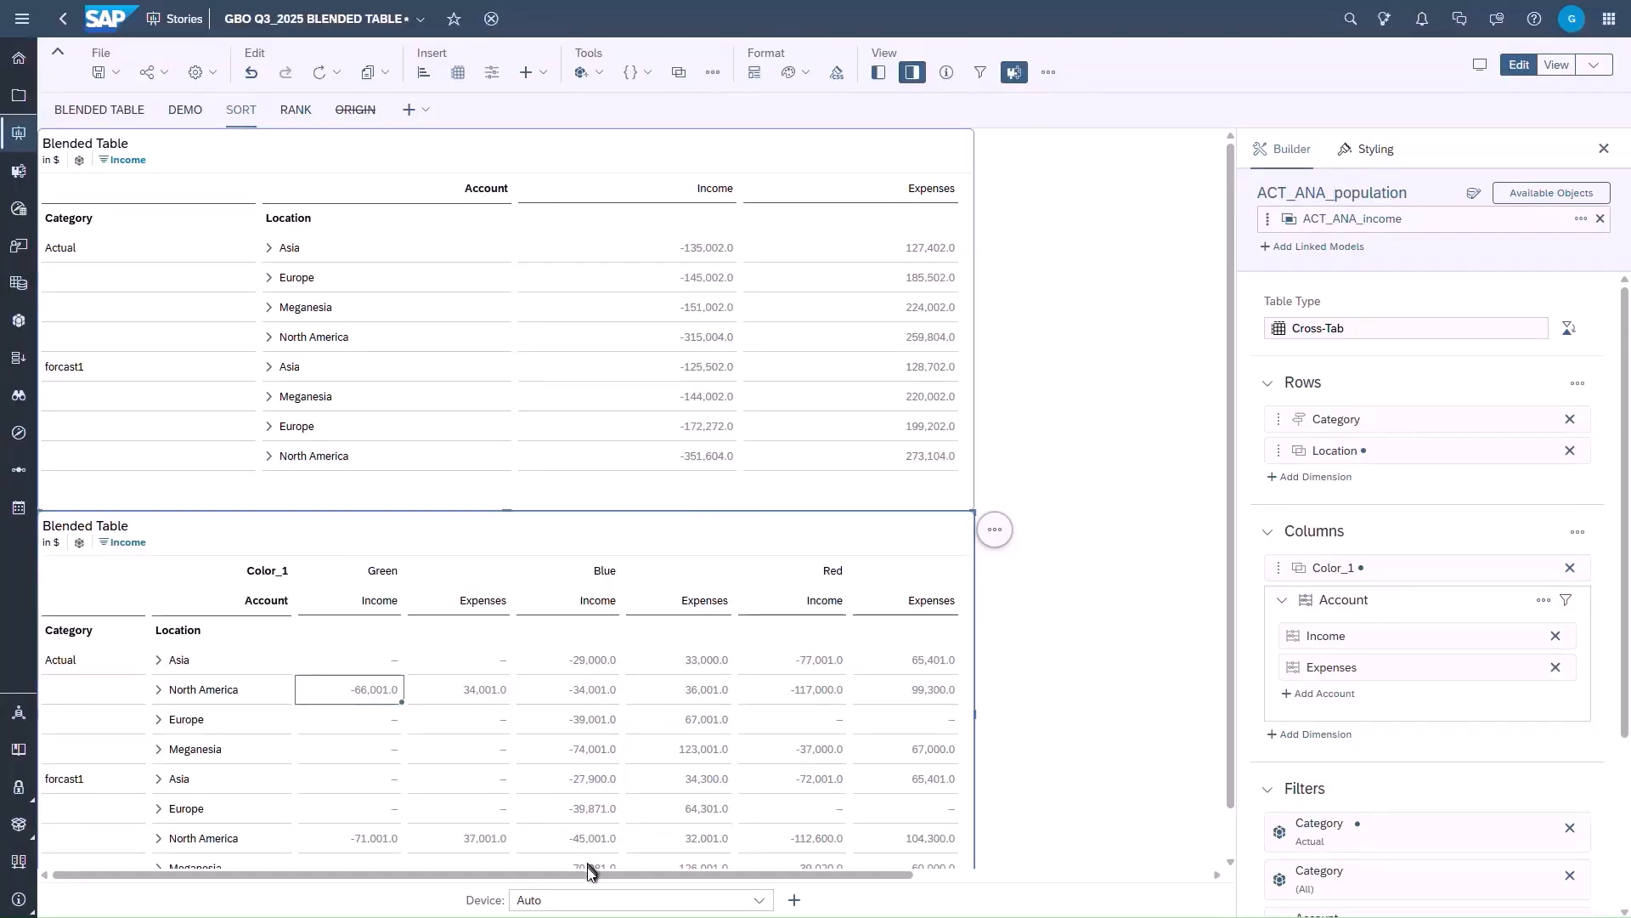
# - Change the lower table's Income sorting restriction to rows, using category Actual and location North America
pyautogui.click(127, 542)
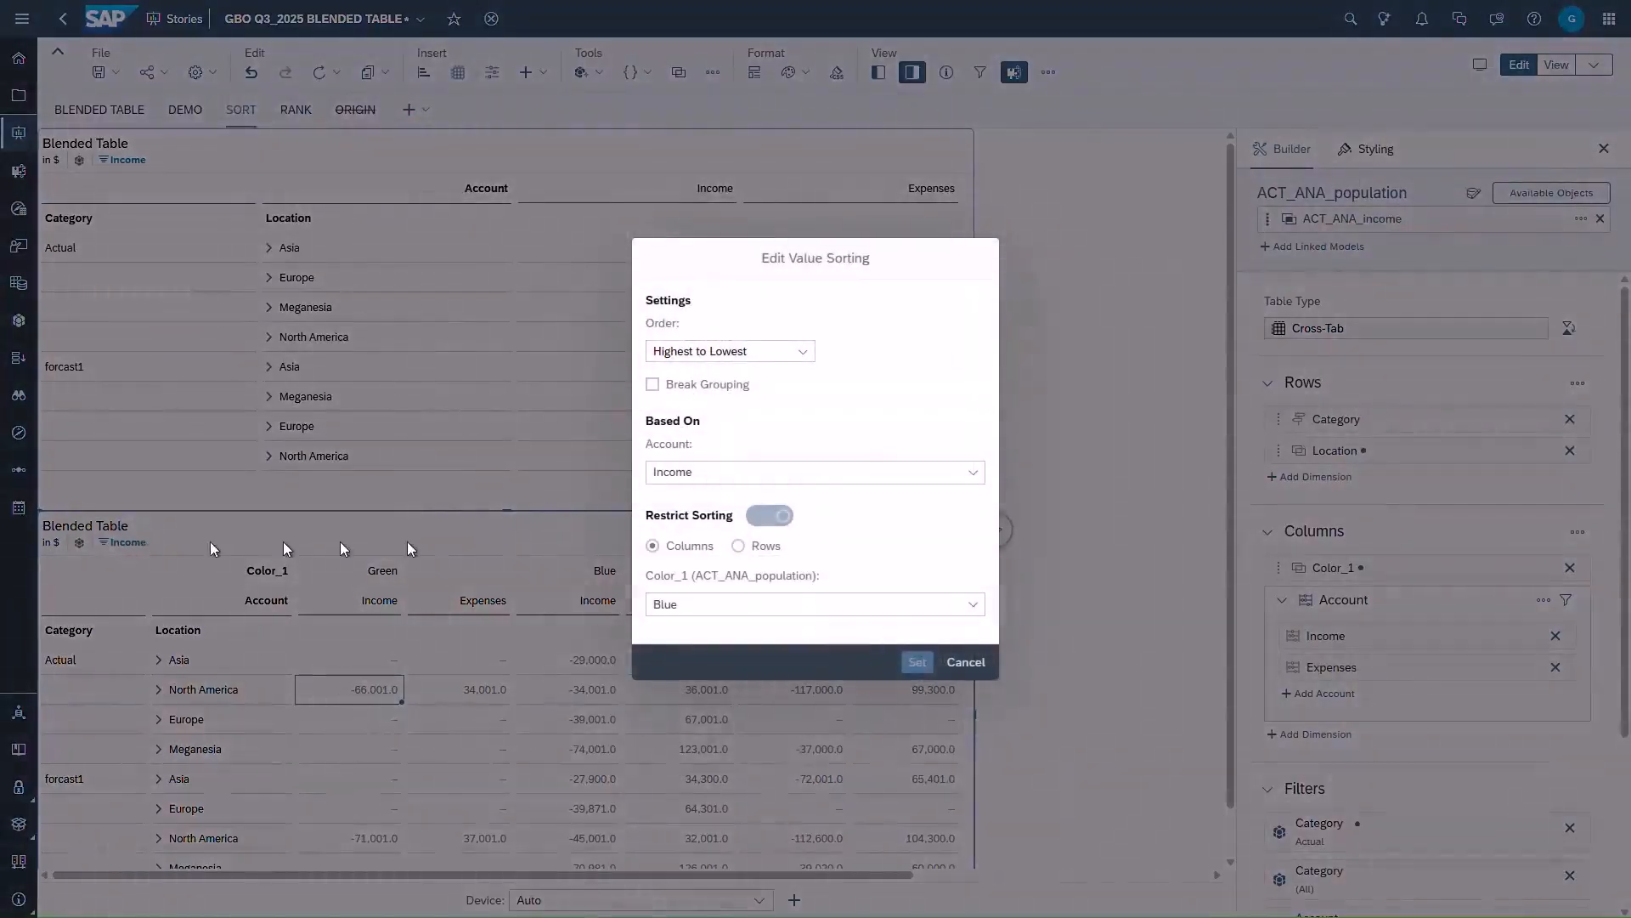
pyautogui.click(739, 547)
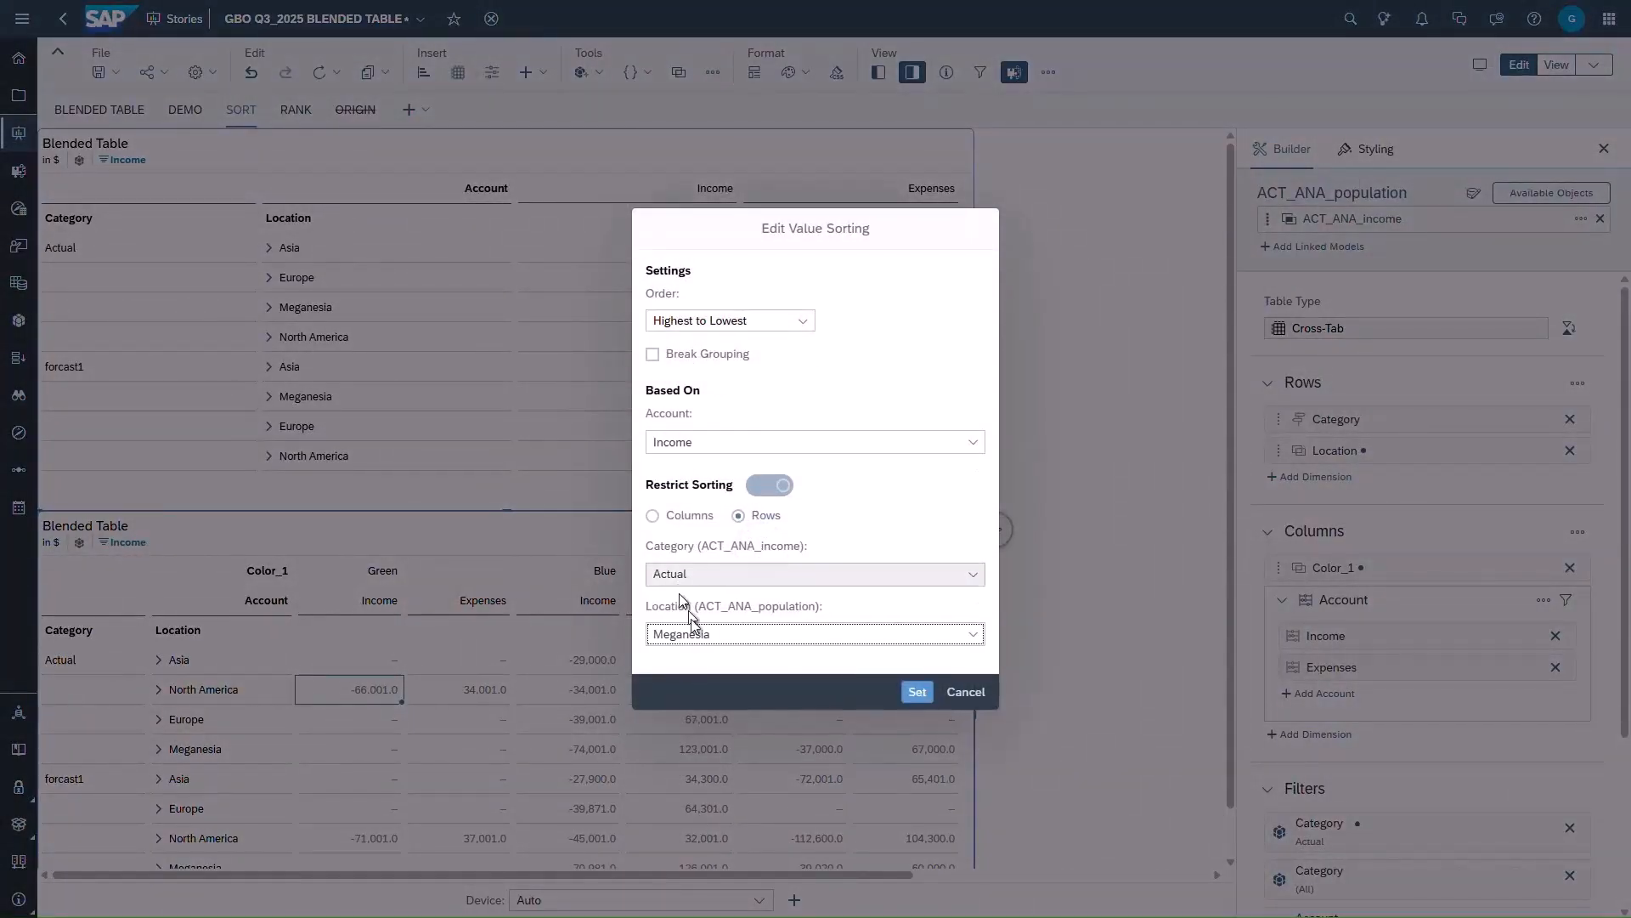
pyautogui.click(695, 641)
pyautogui.click(704, 688)
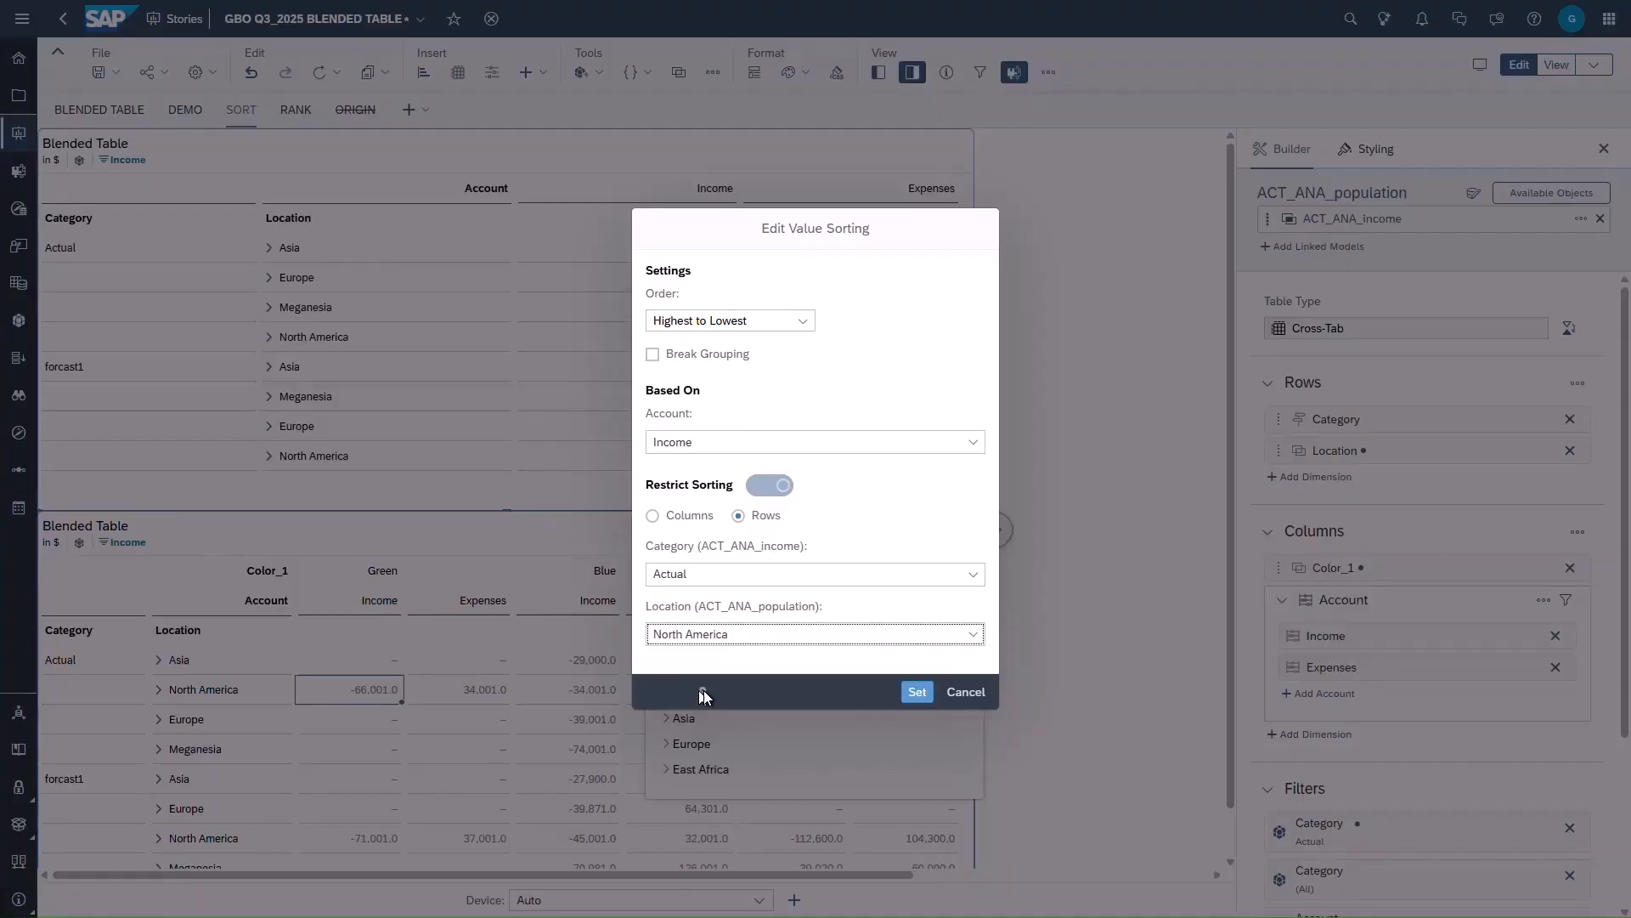
pyautogui.click(918, 693)
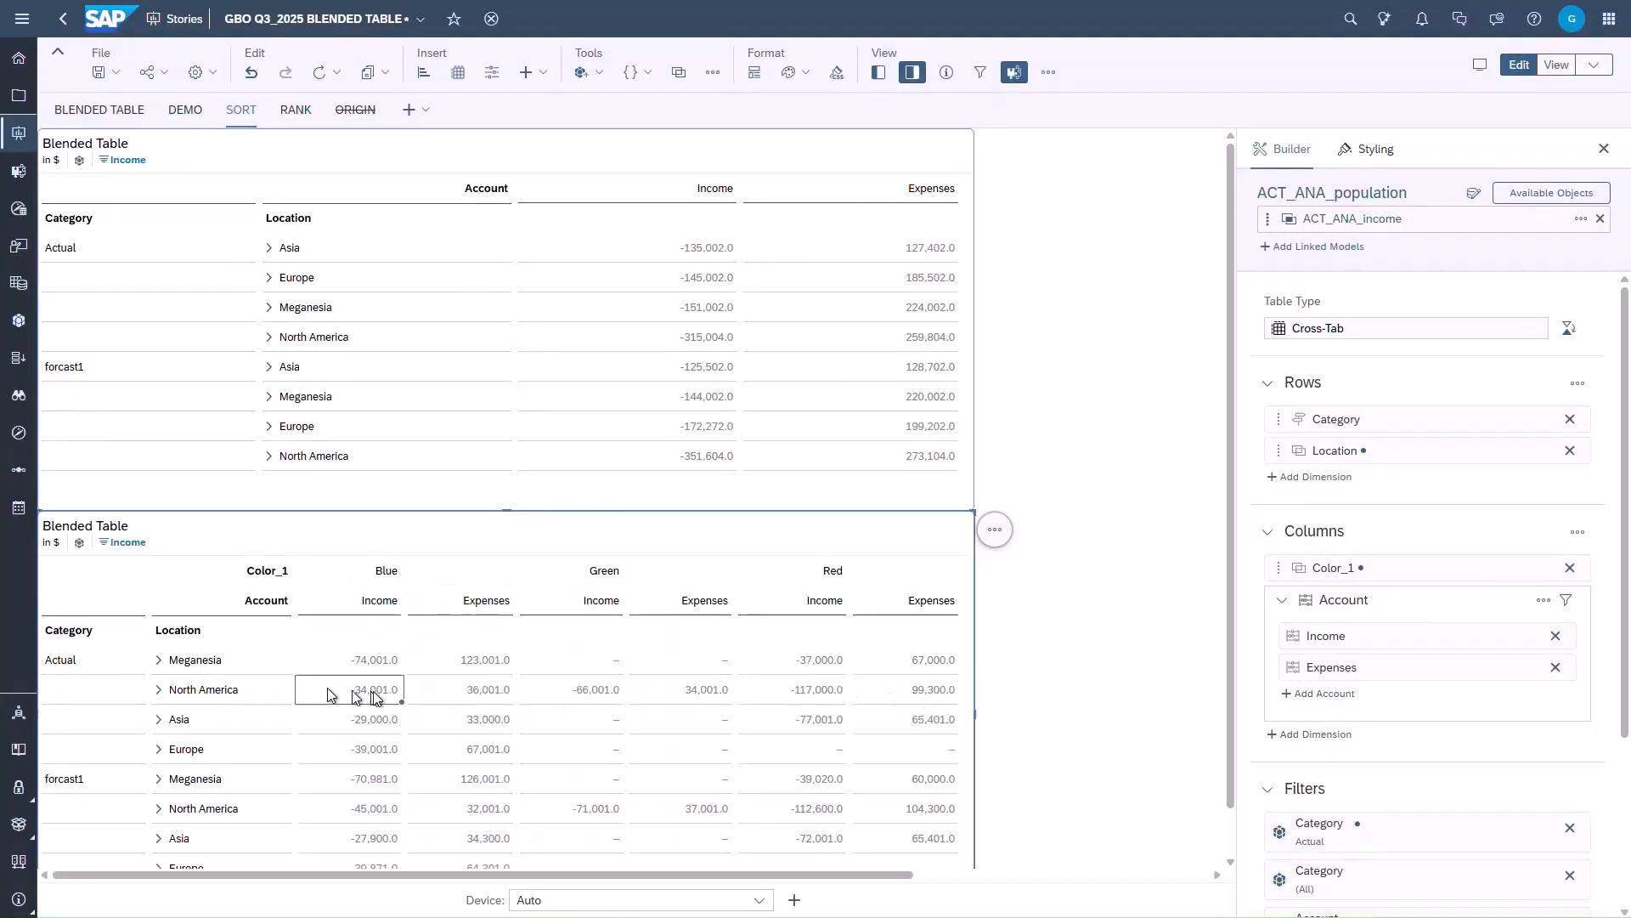
# - On the RANK page, rank the blended table by the top 2 Income values, ranked by All Dimensions Individually with default sorting
pyautogui.click(296, 110)
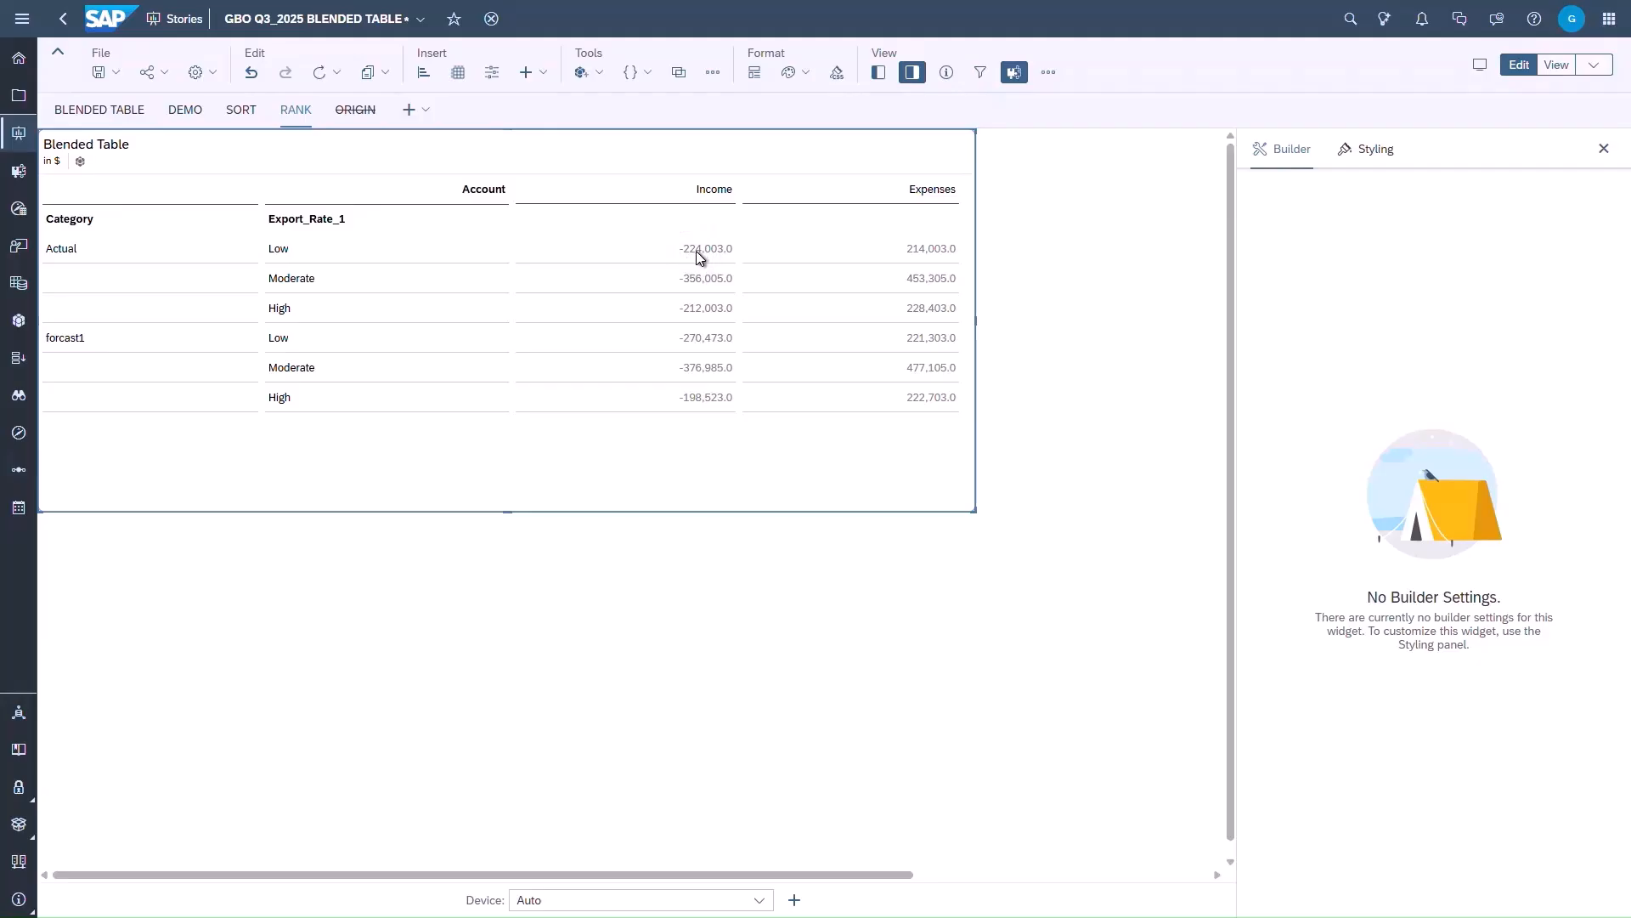
pyautogui.rightClick(695, 252)
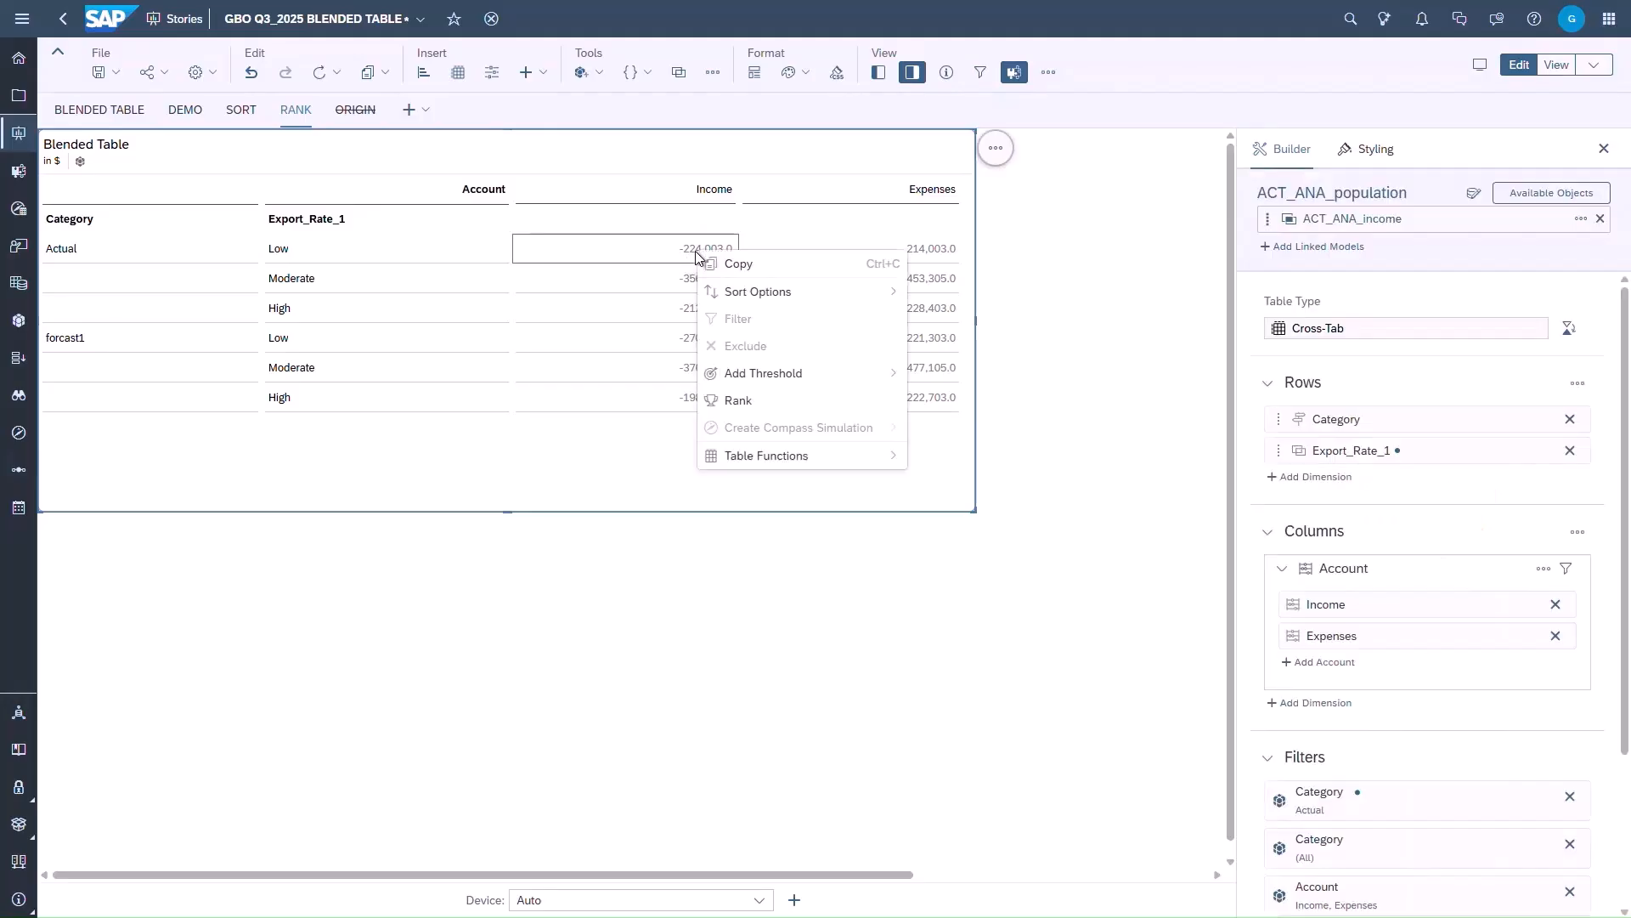
pyautogui.click(733, 396)
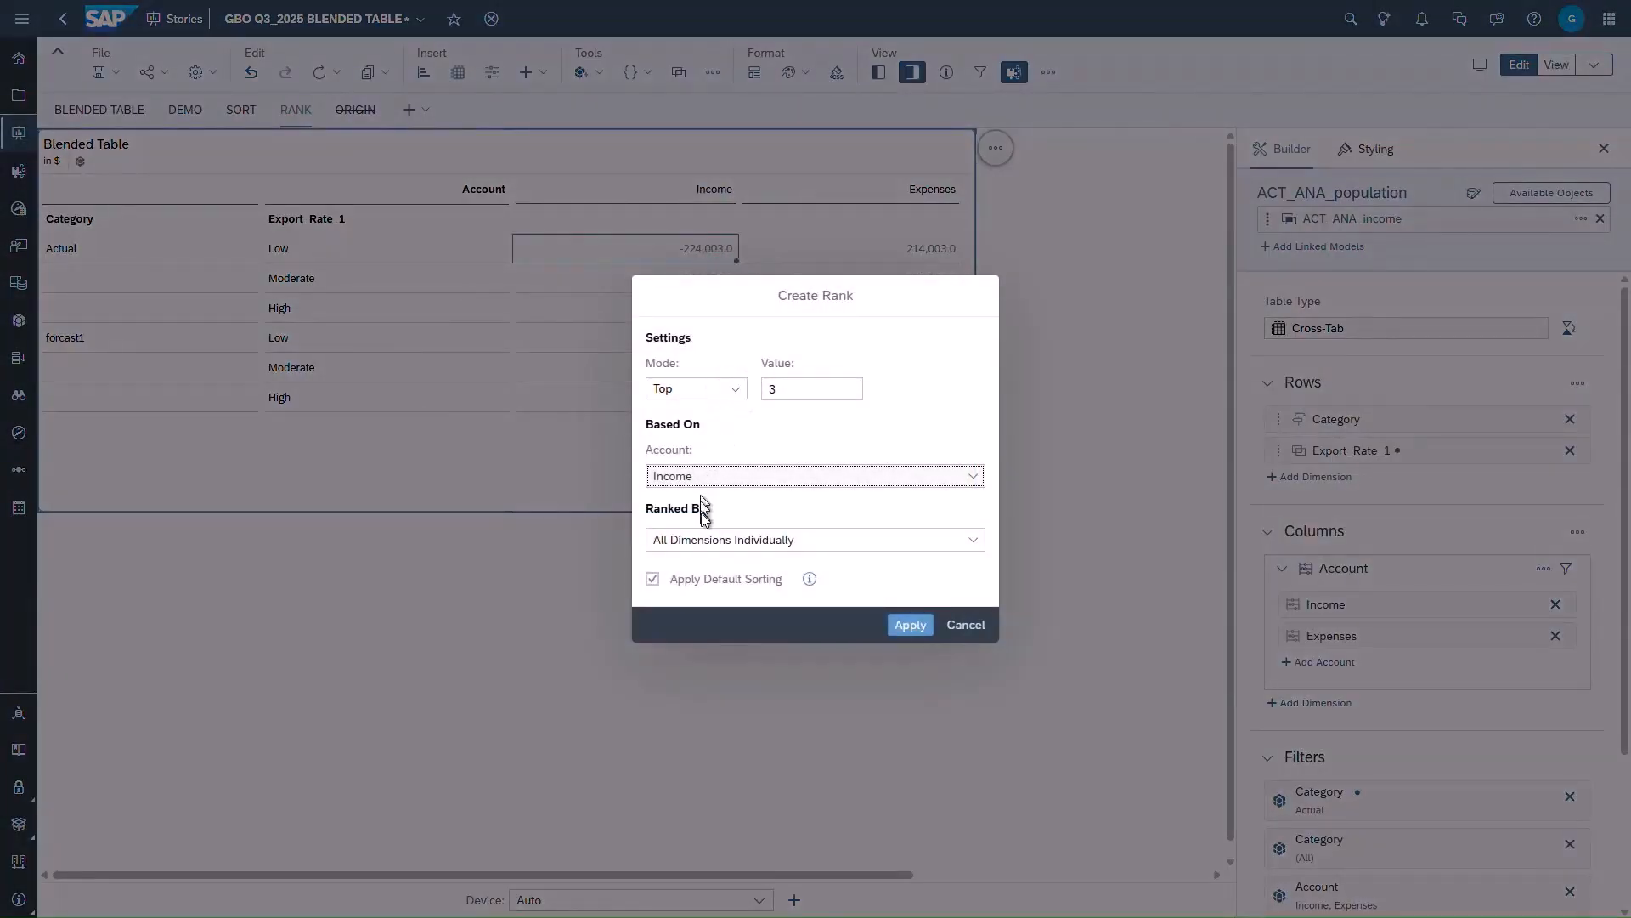
pyautogui.click(973, 541)
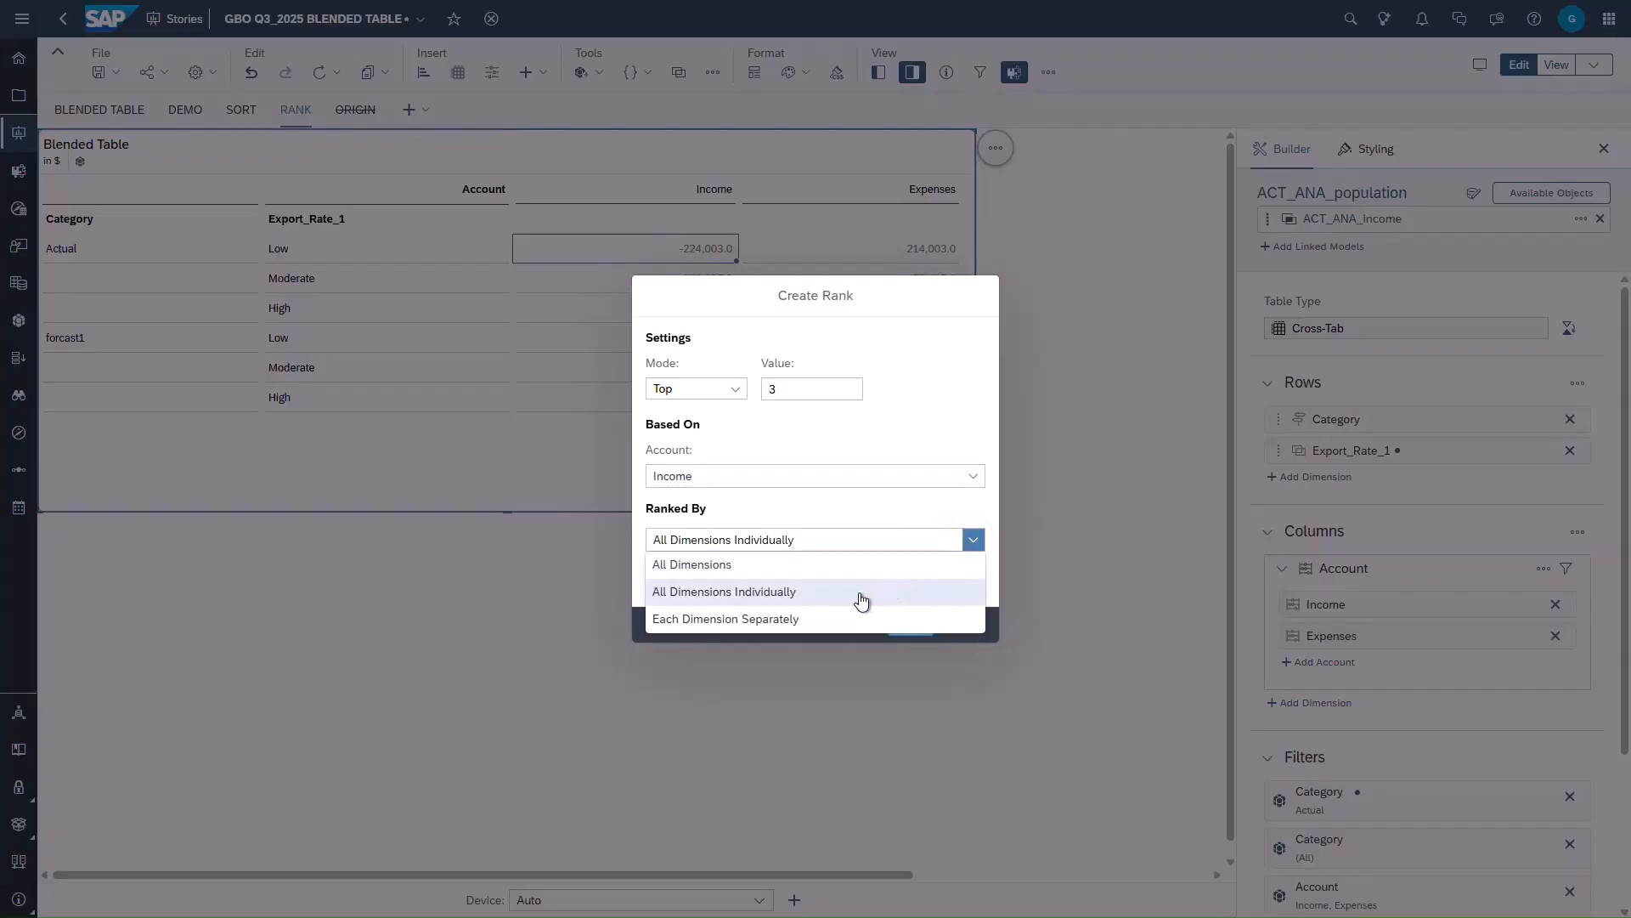
pyautogui.click(774, 594)
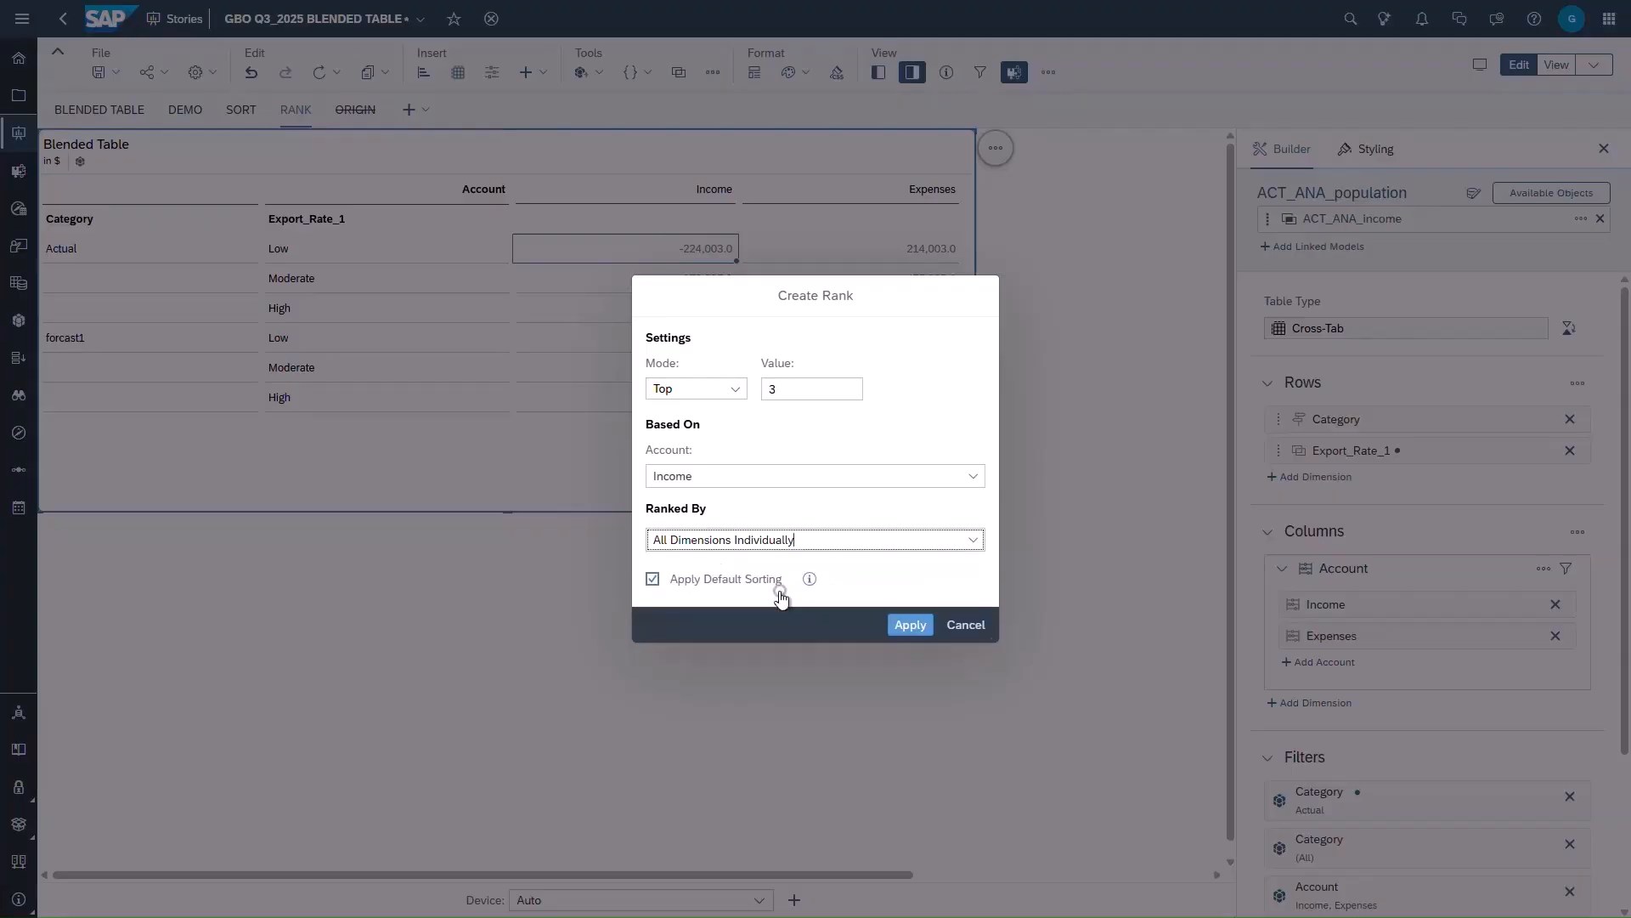
pyautogui.click(776, 388)
pyautogui.press('BackSpace')
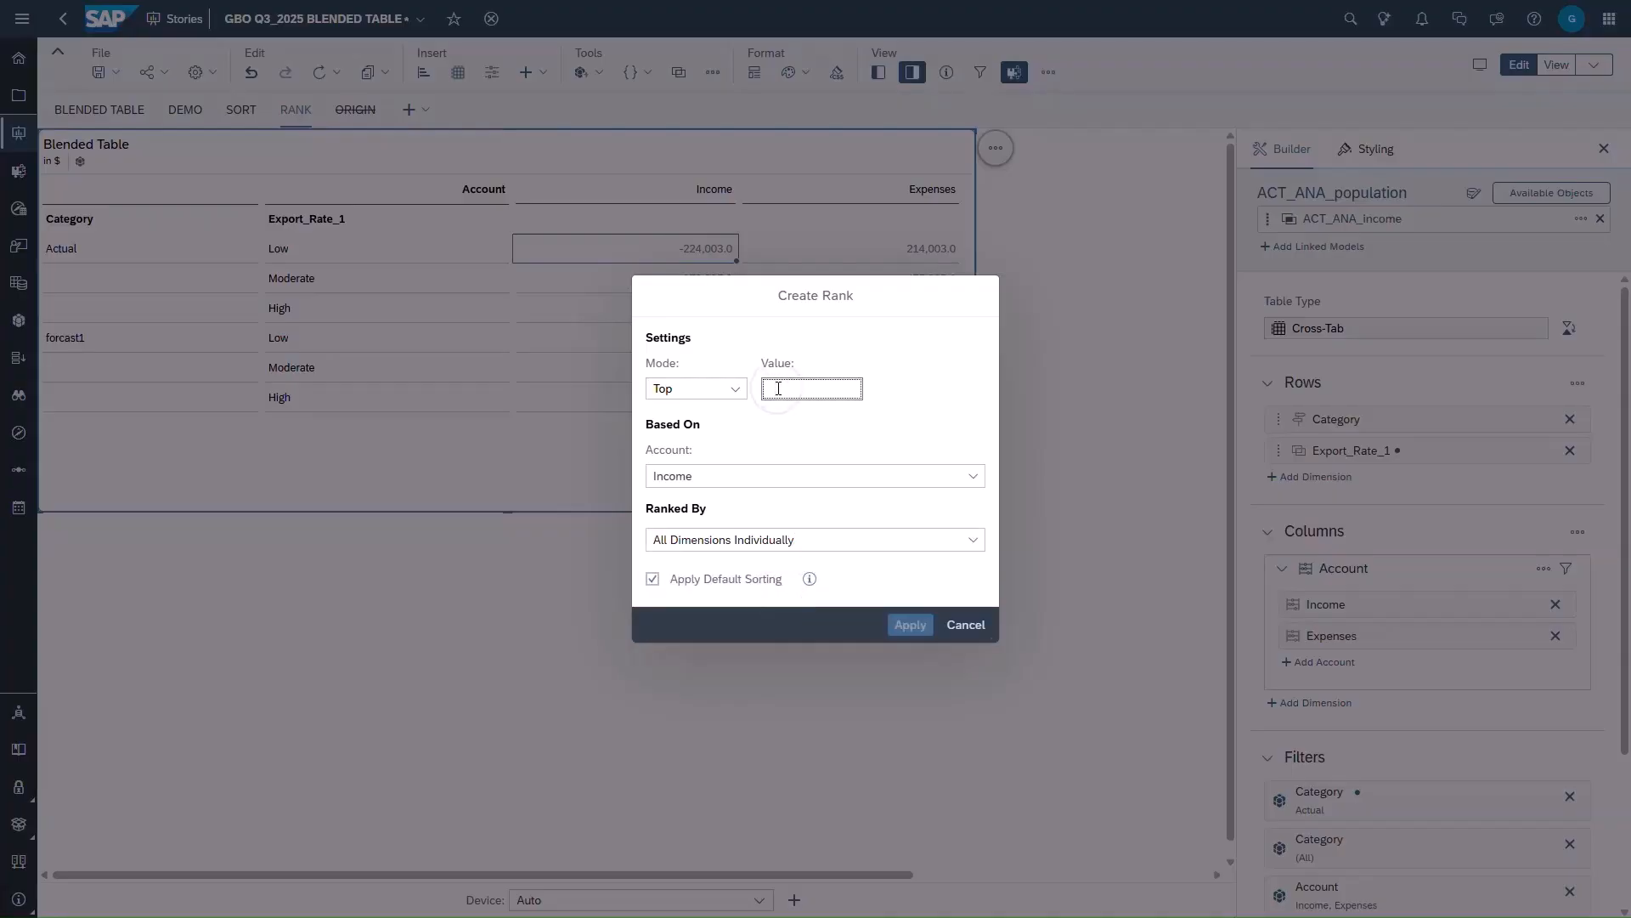
pyautogui.write('2')
pyautogui.click(911, 626)
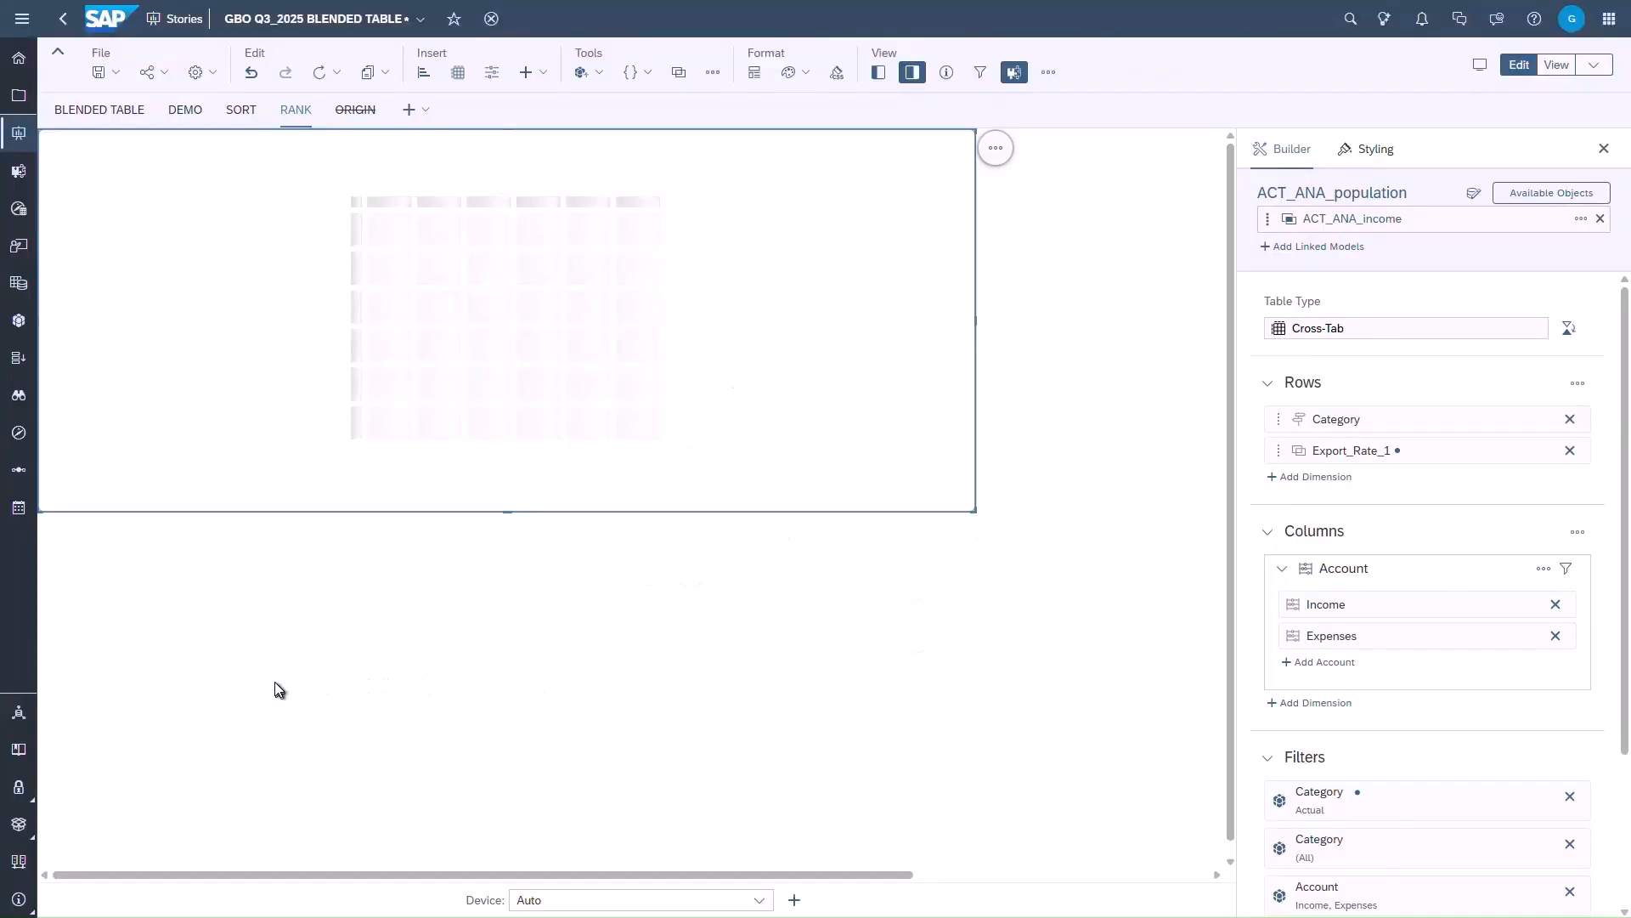